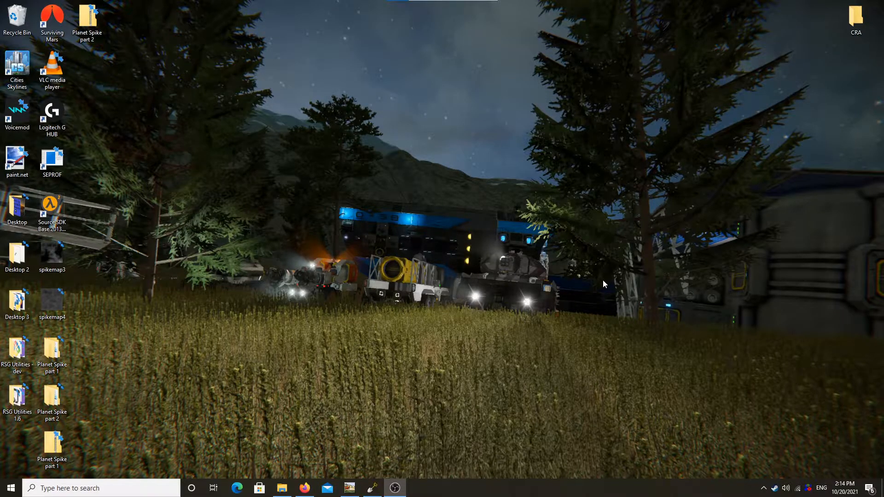
right_click(570, 280)
click(437, 281)
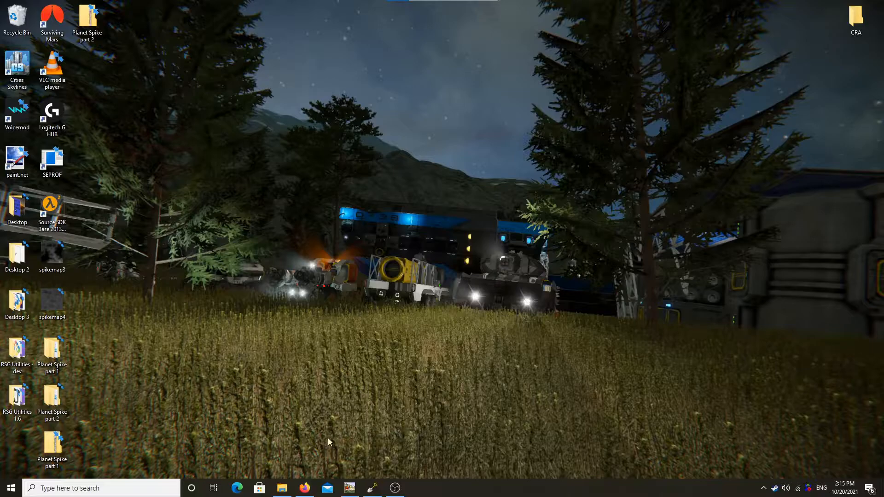
Step: Switch to Firefox and open the website worldpainter.net
mouse_move(280, 485)
mouse_move(305, 493)
click(304, 488)
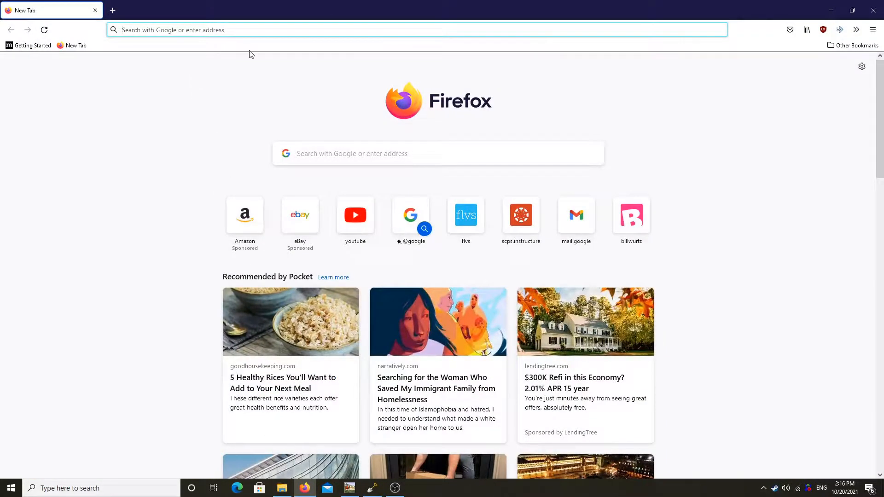
click(115, 31)
text(worldpainter.net)
key(Return)
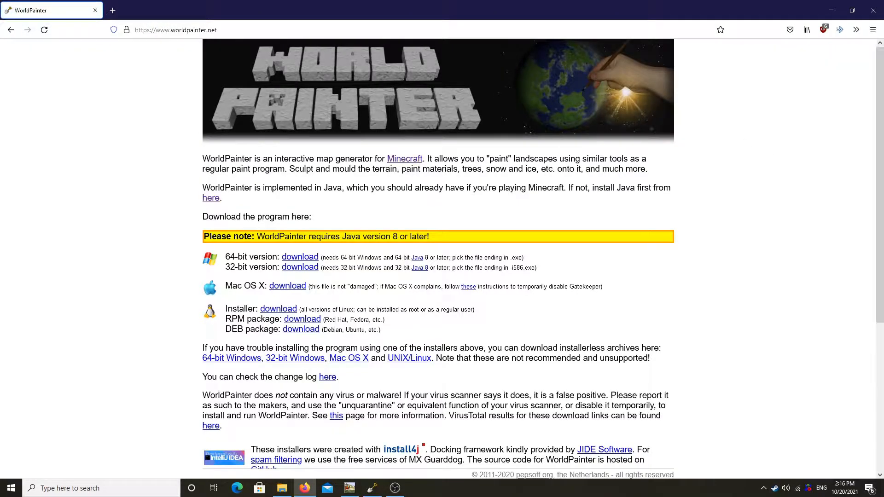
Step: Highlight the Java version requirement and try to download the 64-bit Windows version of WorldPainter
drag(257, 238, 439, 240)
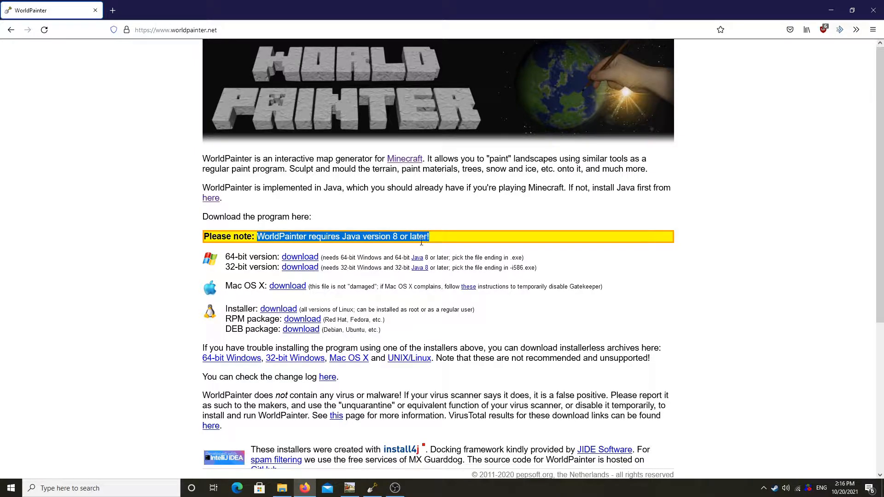
click(296, 238)
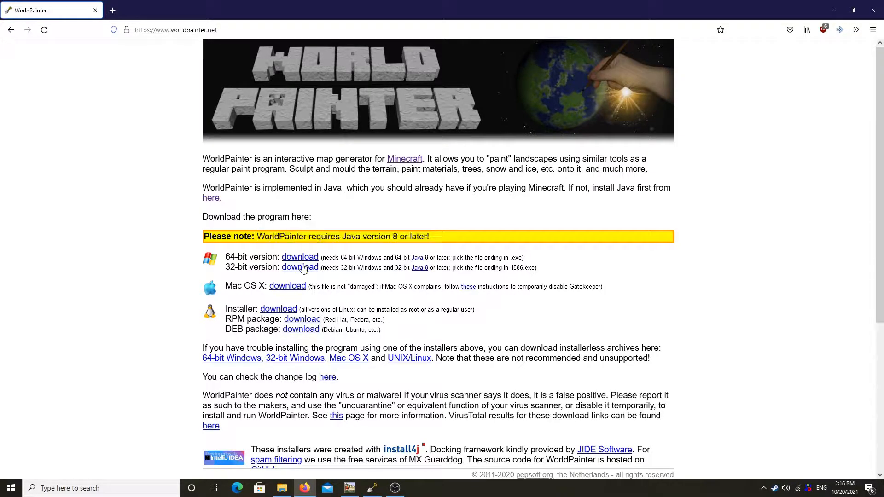
click(308, 256)
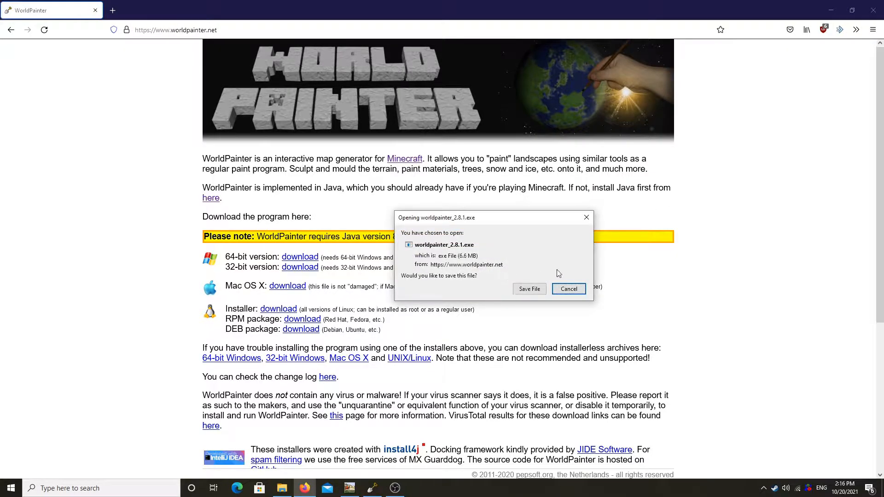
click(569, 289)
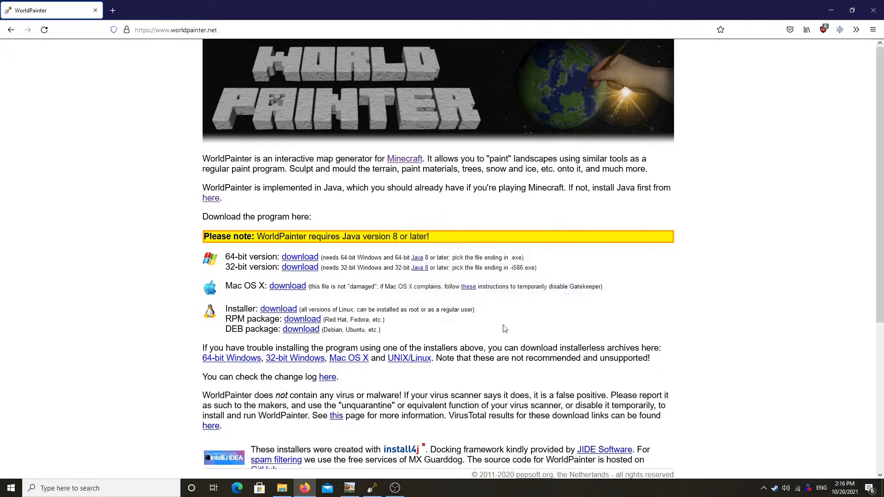
Step: Switch to WorldPainter and close it without saving the open world
click(372, 488)
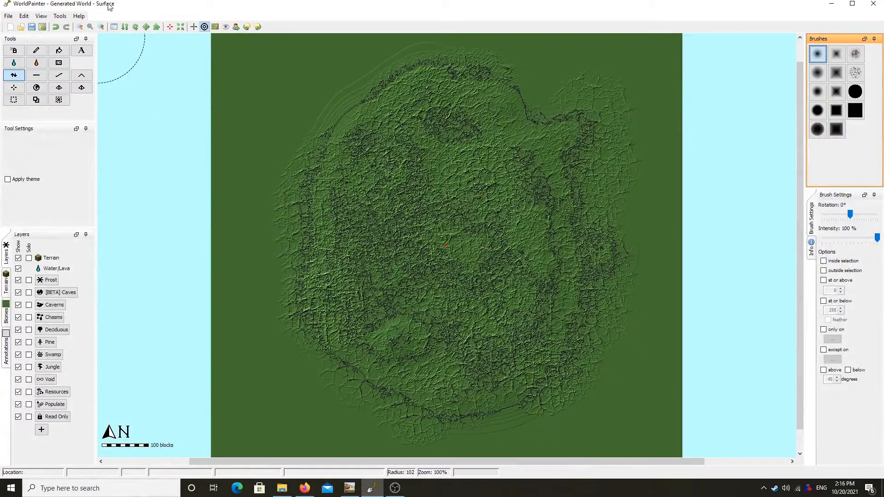
click(873, 4)
click(405, 253)
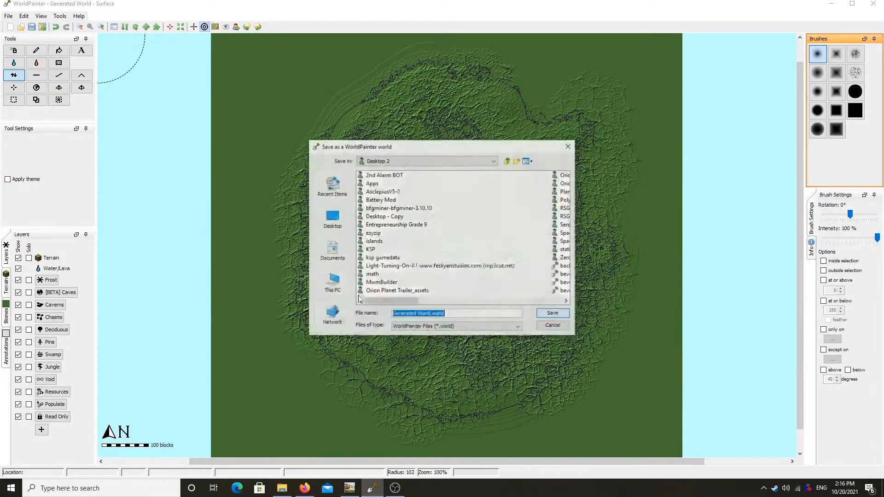
click(553, 325)
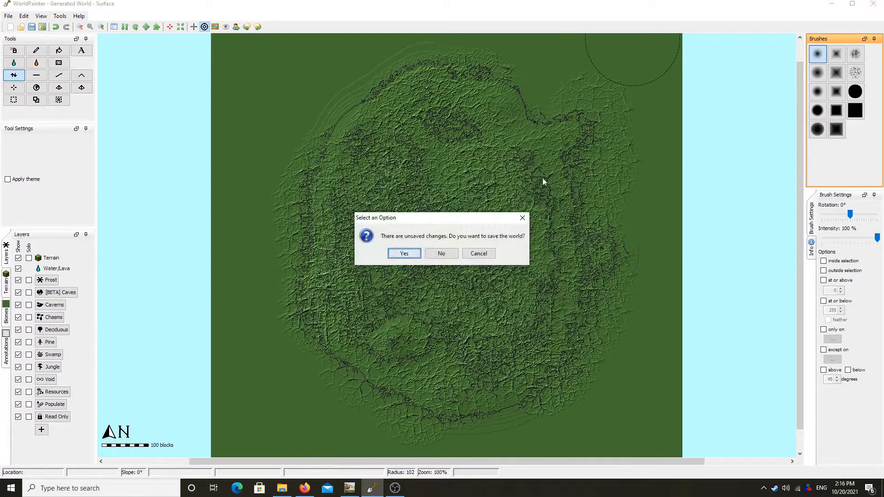
click(450, 254)
Step: Search Windows for WorldPainter and launch it again
click(62, 490)
text(Worl)
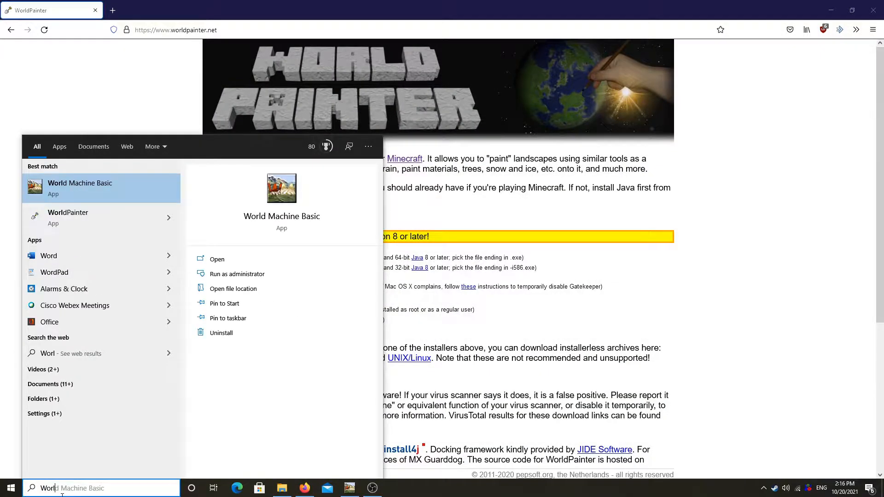
text(dPainter)
key(Return)
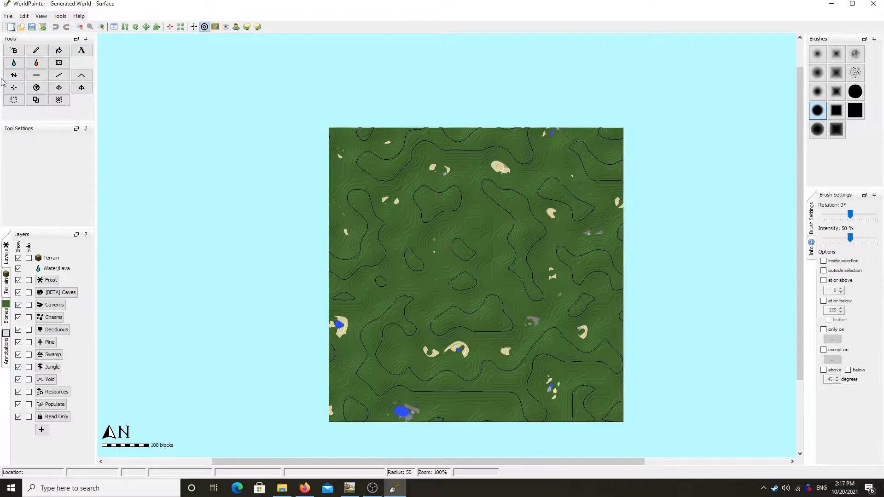
Step: Begin a new world and review the map formats, keeping Minecraft 1.2 - 1.12 (Anvil)
click(9, 16)
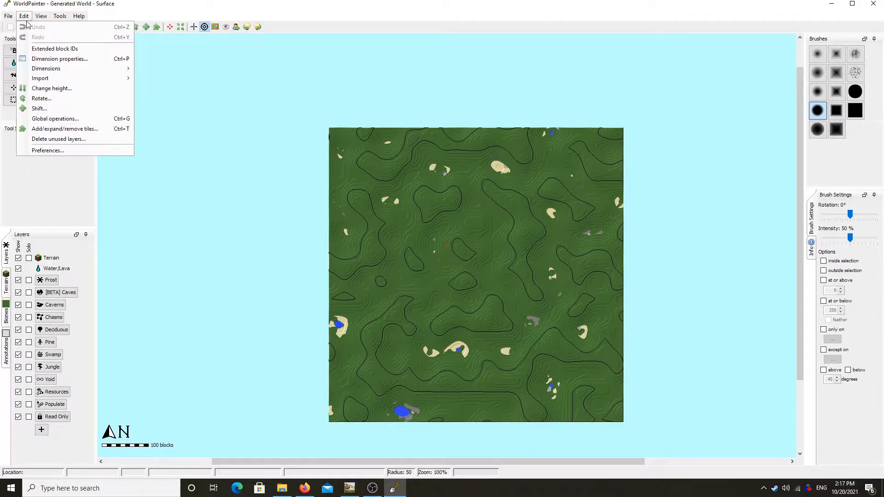
click(5, 27)
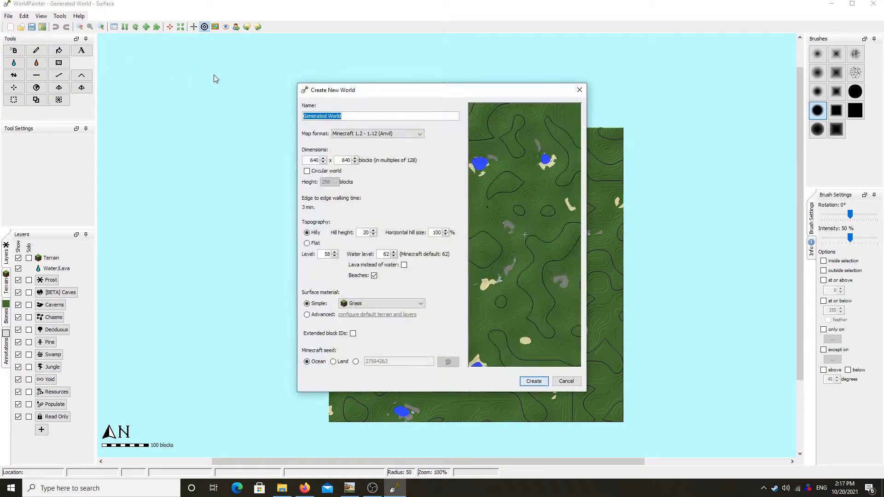
click(371, 133)
click(371, 134)
click(371, 134)
click(372, 143)
click(371, 134)
click(356, 141)
click(364, 134)
click(355, 150)
Step: Set the new world's dimensions to 1,024 x 1,024 blocks
double_click(315, 159)
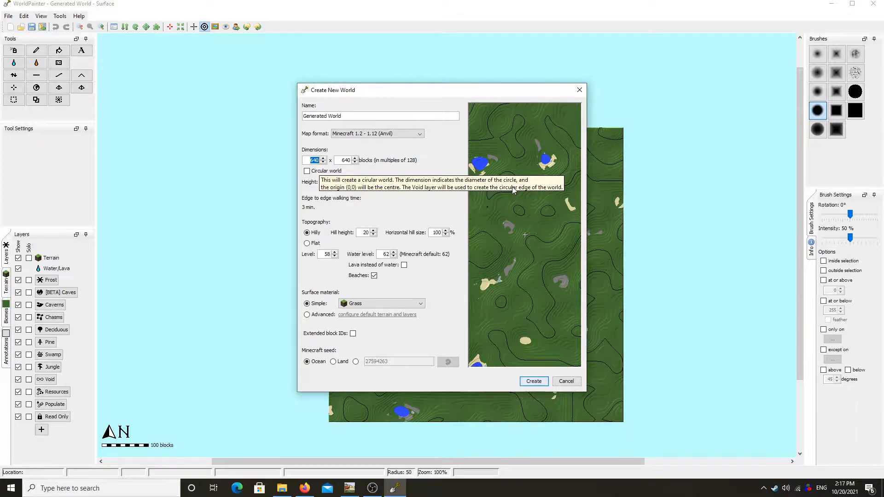
text(1024)
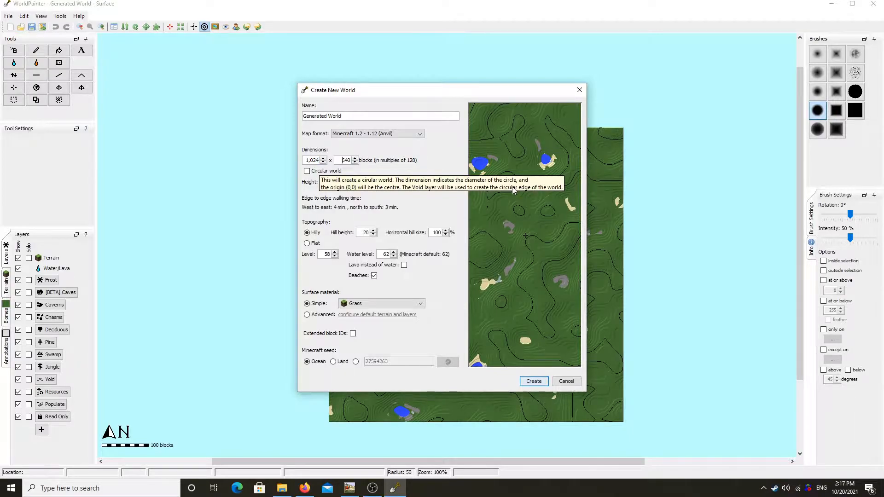
key(Tab)
text(1,02)
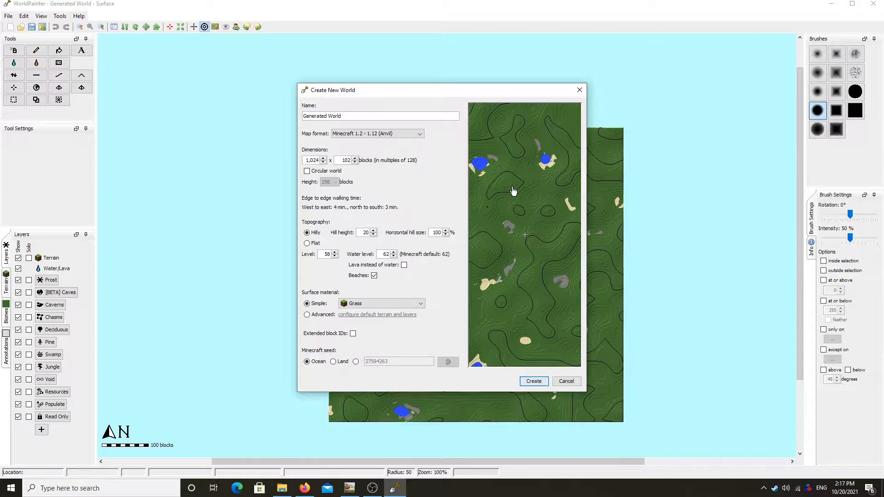
text(4)
Step: Give the new world a flat topography at level 10 and turn off beaches
click(307, 243)
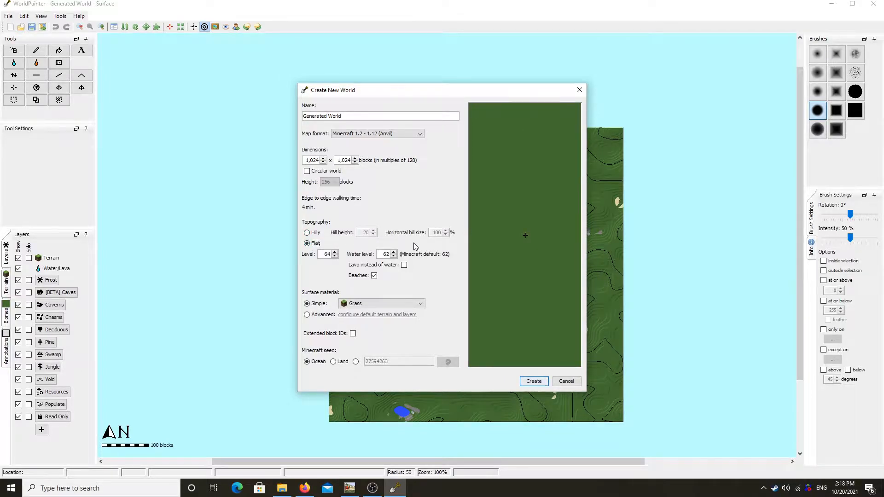
click(318, 234)
click(315, 244)
drag(322, 255, 331, 254)
double_click(327, 253)
key(Return)
click(374, 276)
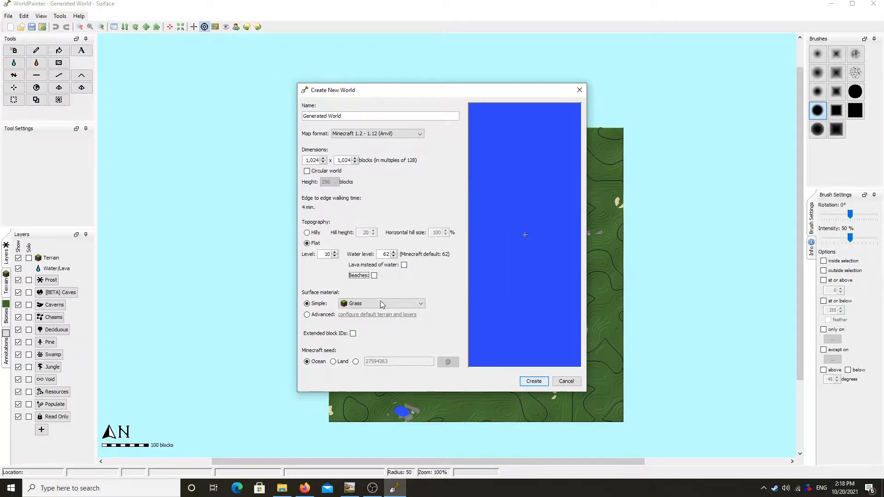
Step: Create the world with the Ocean seed, a water level of 0 and a terrain level of 50
click(333, 362)
click(317, 362)
double_click(380, 255)
text(0)
double_click(330, 257)
text(50)
click(533, 382)
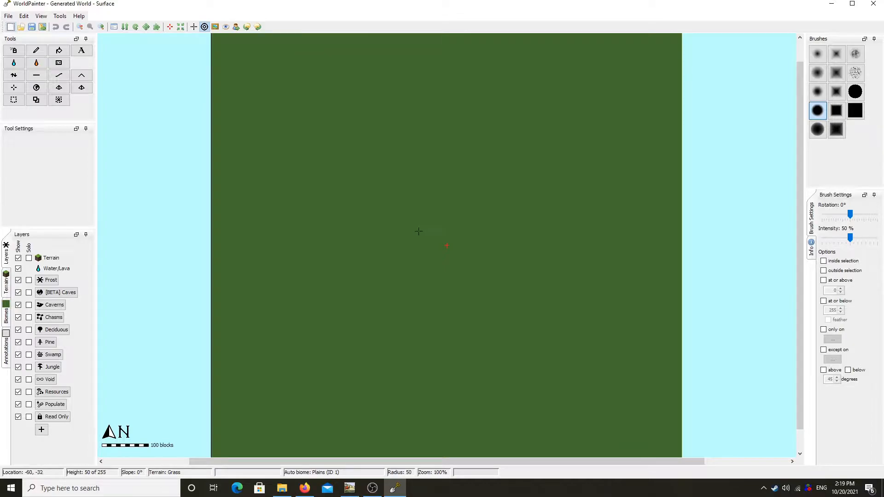
Step: Examine the new flat world from different positions and zoom levels
middle_drag(391, 193, 334, 211)
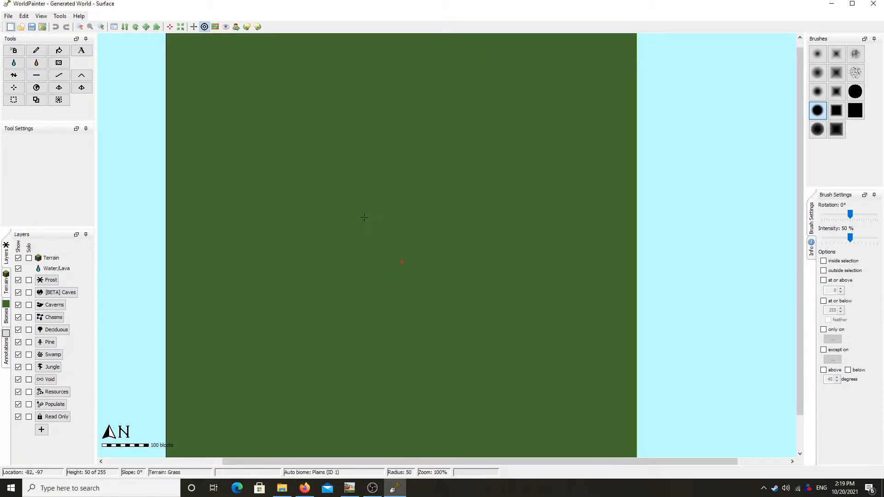
scroll(364, 232, up, 1)
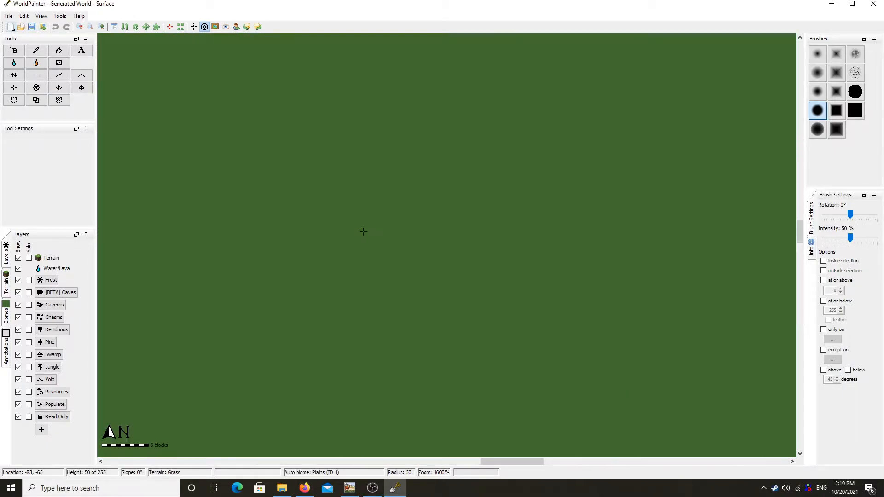
scroll(363, 231, down, 3)
scroll(363, 232, up, 2)
middle_drag(365, 236, 397, 235)
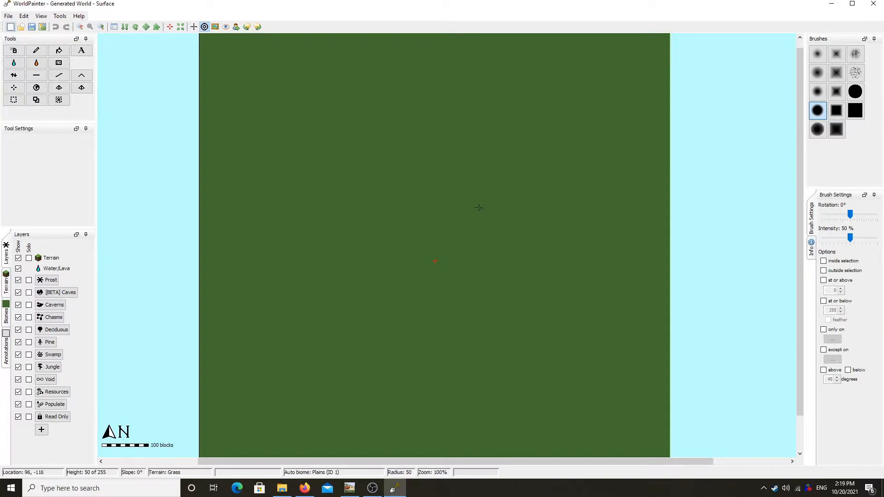
mouse_move(479, 208)
middle_down()
mouse_move(477, 237)
mouse_move(477, 189)
middle_up()
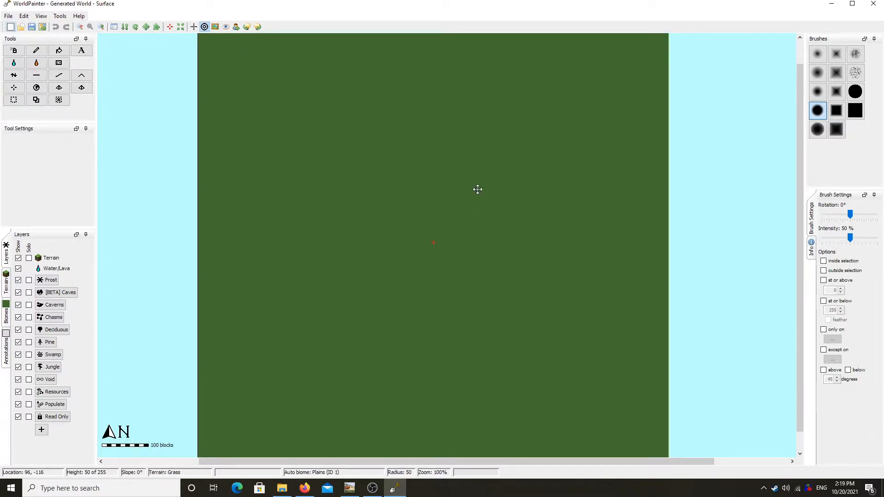
shift+scroll(433, 255, down, 1)
shift+scroll(433, 254, up, 1)
key(alt)
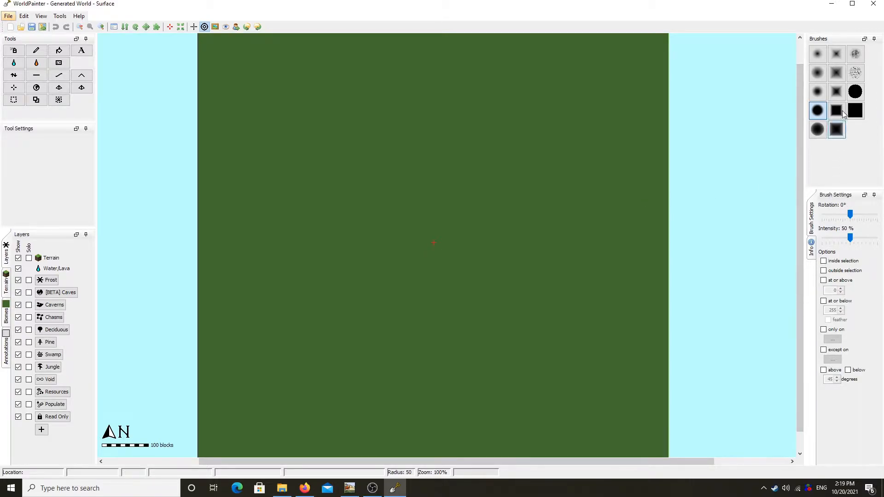
key(alt)
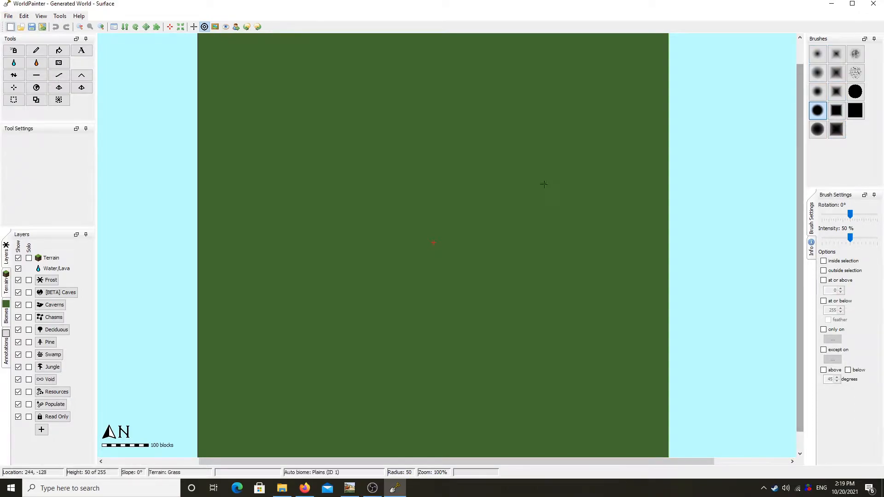
Step: Sculpt two small square pyramid shapes near the map's centre using the Height tool with an unrotated square brush
click(835, 56)
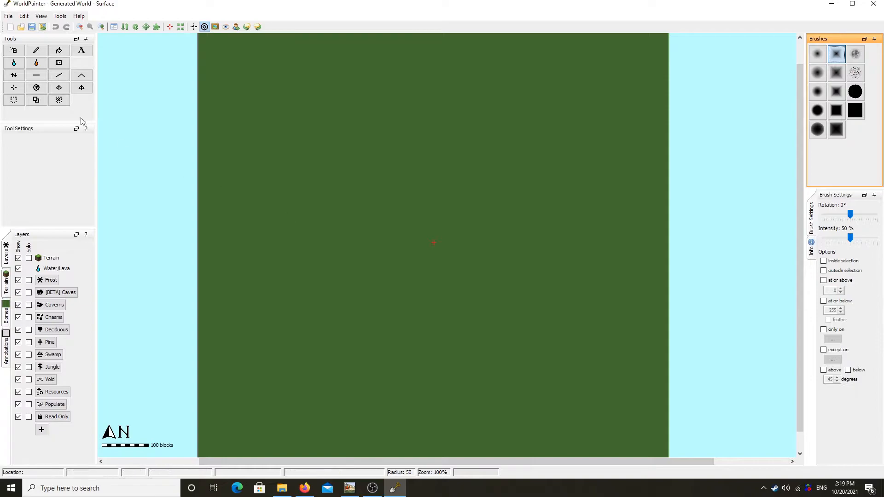
click(15, 75)
alt+scroll(447, 234, down, 8)
alt+scroll(447, 234, down, 2)
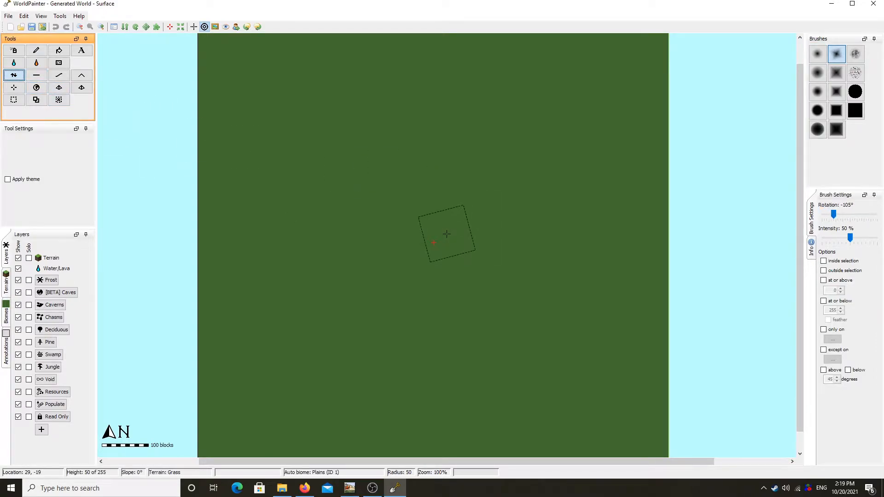
alt+scroll(447, 234, down, 20)
alt+scroll(446, 234, up, 10)
click(427, 171)
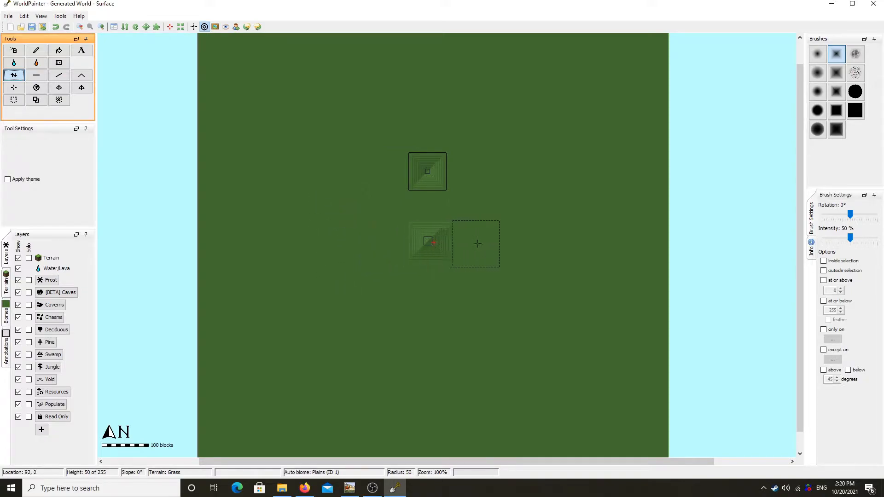
Step: View the available global operations and leave them without applying any
click(36, 87)
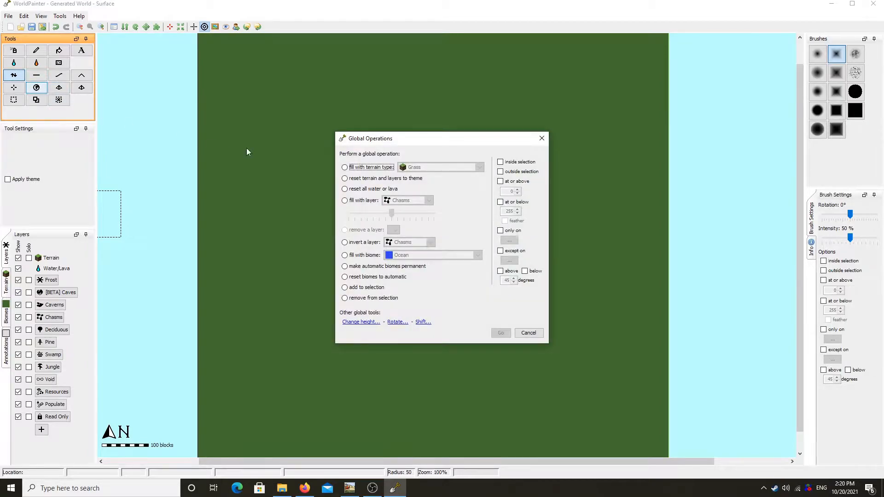
click(542, 138)
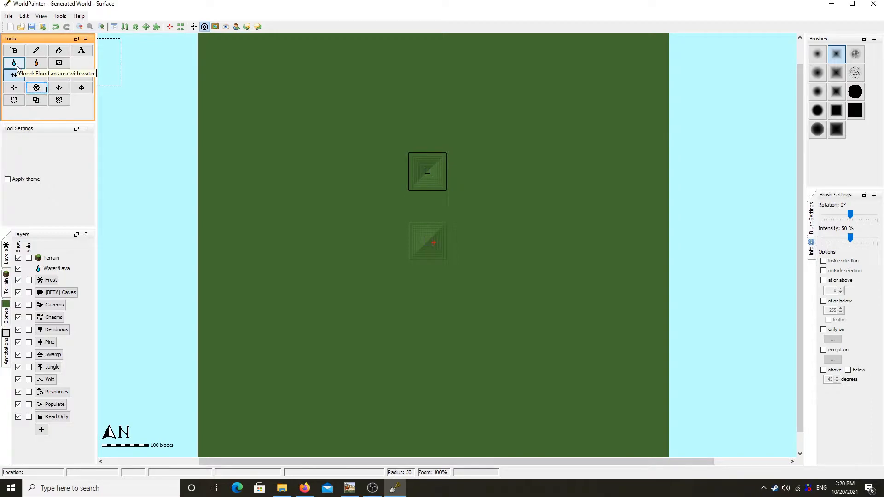
Step: Auto-hide the Layers, Terrain, Biomes and Annotations panel group and dock only Layers back in place
click(34, 239)
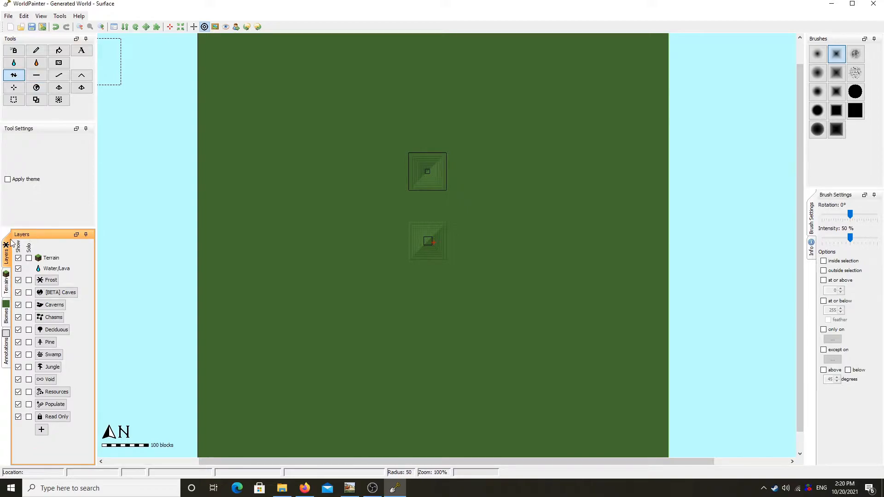
click(86, 236)
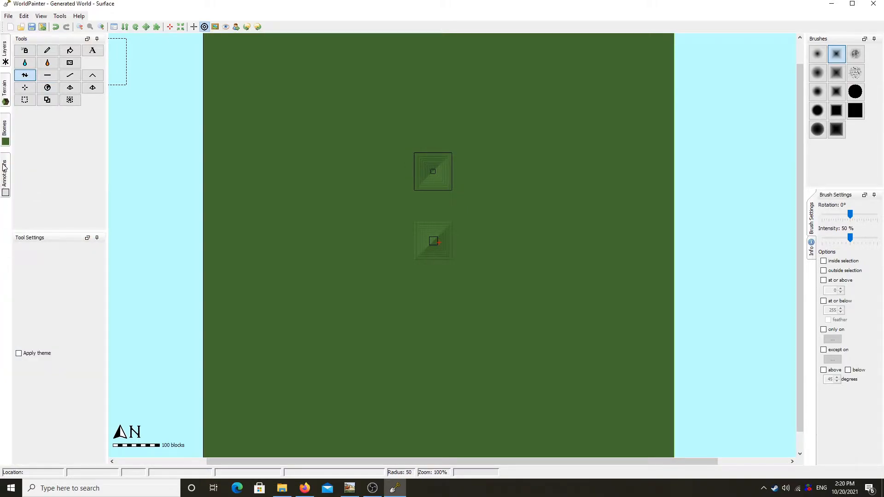
mouse_move(6, 54)
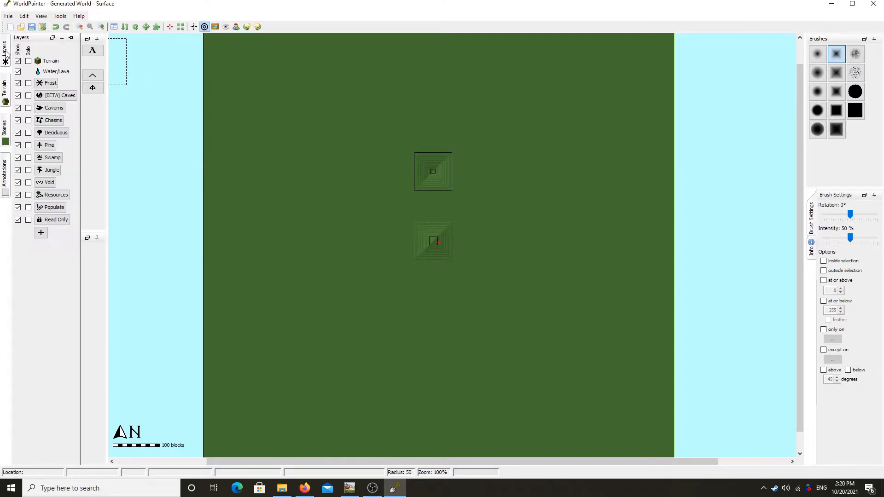
click(71, 38)
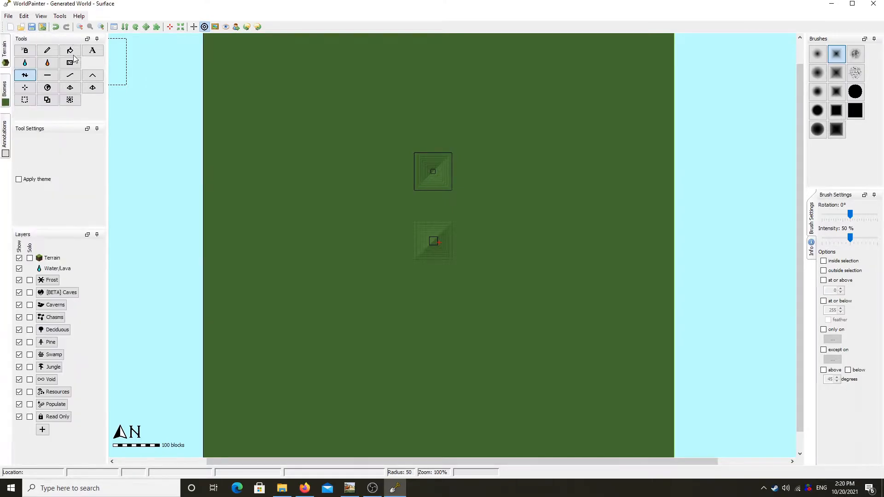
Step: Turn on theme application for the Height tool, and look at the Flatten, Smooth and Raise Mountain tools beside it
click(33, 179)
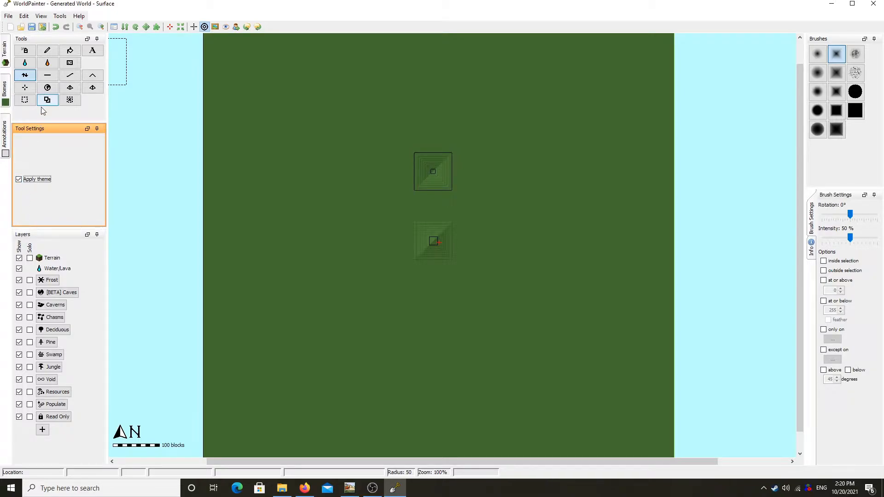
click(58, 245)
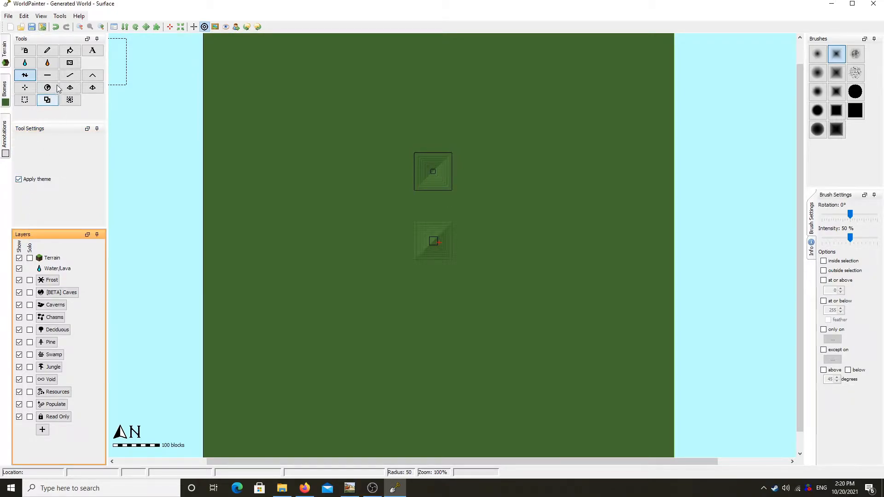
click(27, 79)
click(47, 78)
click(71, 79)
click(94, 78)
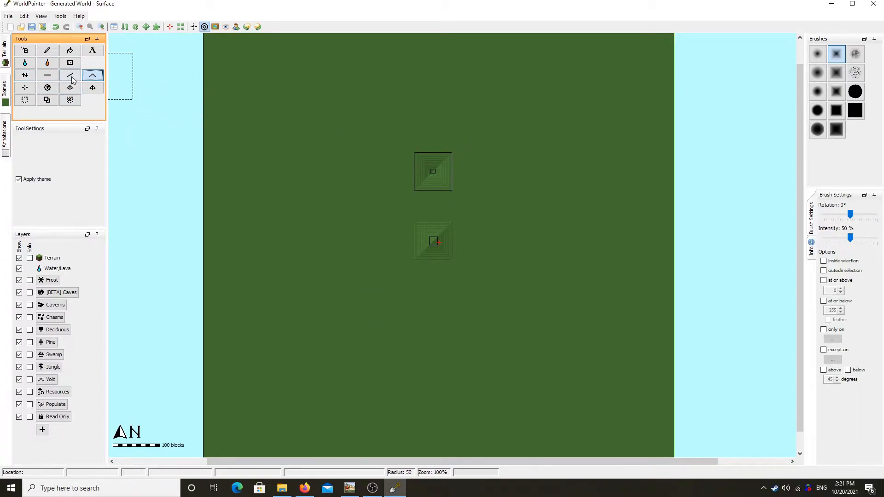
Step: Spread the central pyramids into broad, irregular plateaus using the Flatten tool with the square brush, and rotate the brush to 60°
click(47, 76)
scroll(435, 256, up, 2)
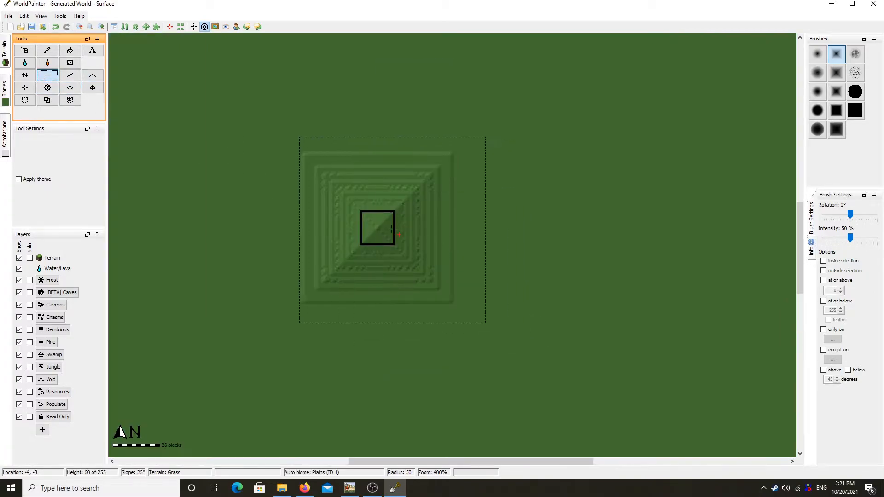
mouse_move(376, 226)
mouse_down()
mouse_move(383, 98)
mouse_move(438, 95)
mouse_move(543, 232)
mouse_move(482, 326)
mouse_move(400, 213)
mouse_move(461, 257)
mouse_move(295, 221)
mouse_move(286, 294)
mouse_move(343, 280)
mouse_move(295, 184)
mouse_move(304, 102)
mouse_move(322, 295)
mouse_move(502, 343)
mouse_up()
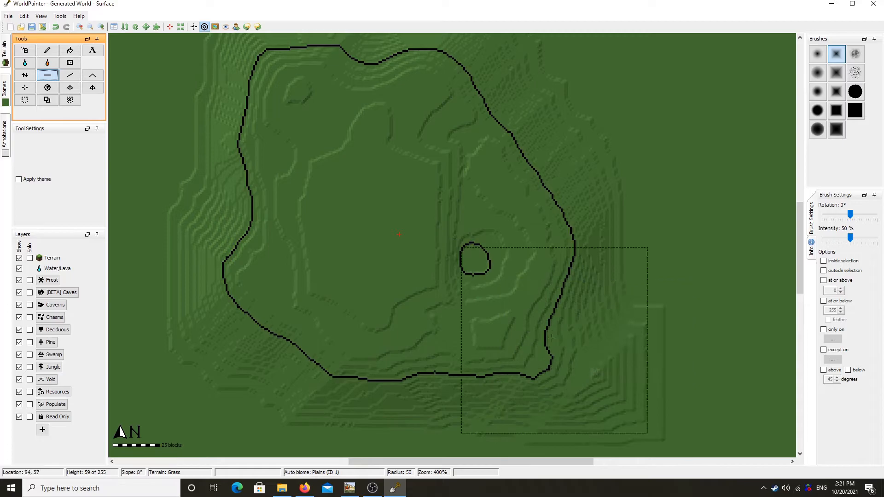
scroll(545, 309, down, 2)
scroll(426, 177, up, 1)
mouse_move(415, 144)
mouse_down()
mouse_move(417, 91)
mouse_move(441, 101)
mouse_move(359, 132)
mouse_move(300, 198)
mouse_move(317, 276)
mouse_move(423, 337)
mouse_up()
mouse_move(493, 352)
mouse_down()
mouse_move(520, 310)
mouse_move(517, 212)
mouse_move(480, 116)
mouse_move(514, 106)
mouse_move(590, 161)
mouse_move(549, 237)
mouse_move(479, 231)
mouse_move(461, 216)
mouse_move(425, 238)
mouse_move(476, 233)
mouse_up()
shift+scroll(513, 106, up, 4)
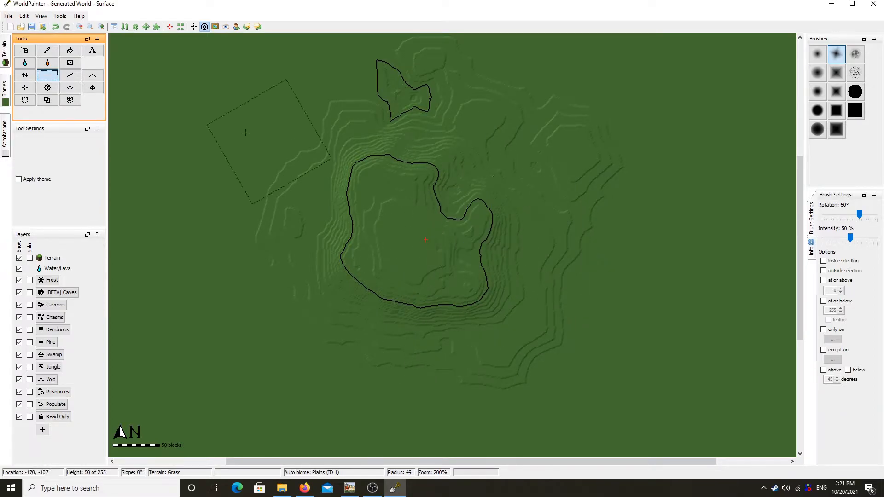
Step: Reshape the slopes east of the central plateau using the Height tool with the square brush, and reset the brush rotation to 0°
click(32, 77)
drag(459, 340, 538, 251)
alt+scroll(608, 191, down, 2)
alt+scroll(607, 192, up, 2)
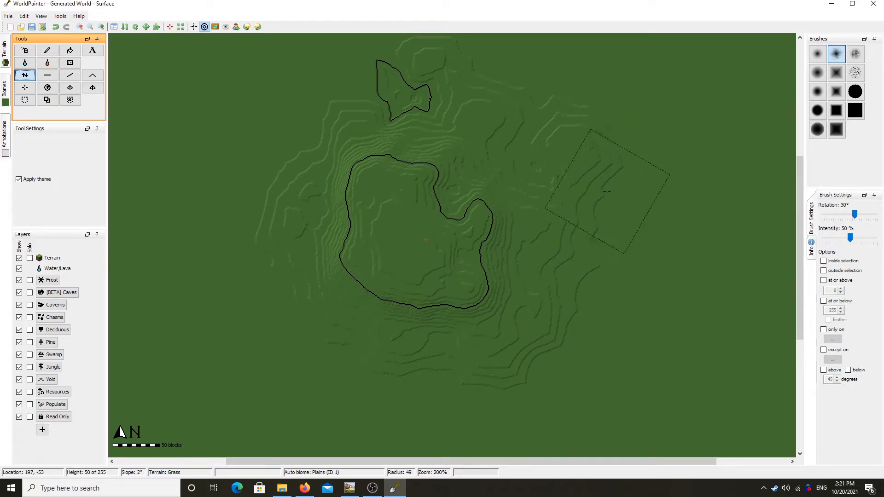
scroll(607, 192, down, 1)
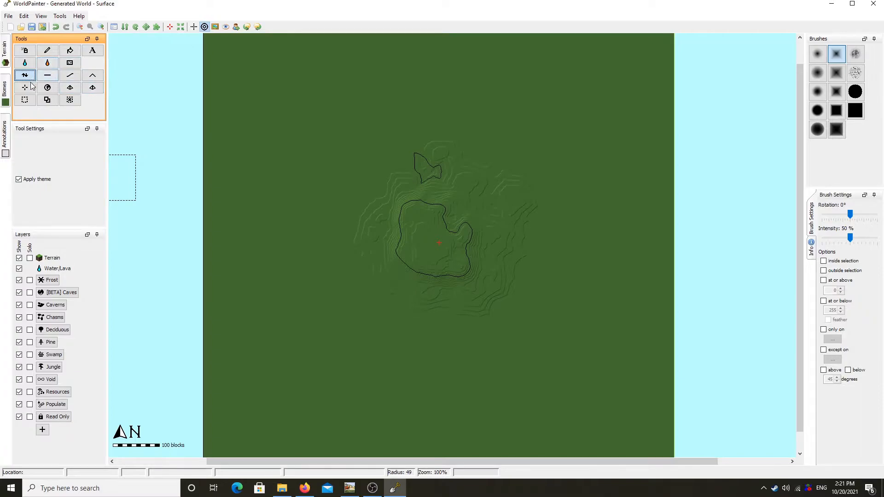
Step: Choose the crack-patterned noise brush, try small and large sizes, and set its radius to 300
click(857, 74)
click(857, 73)
scroll(504, 240, up, 3)
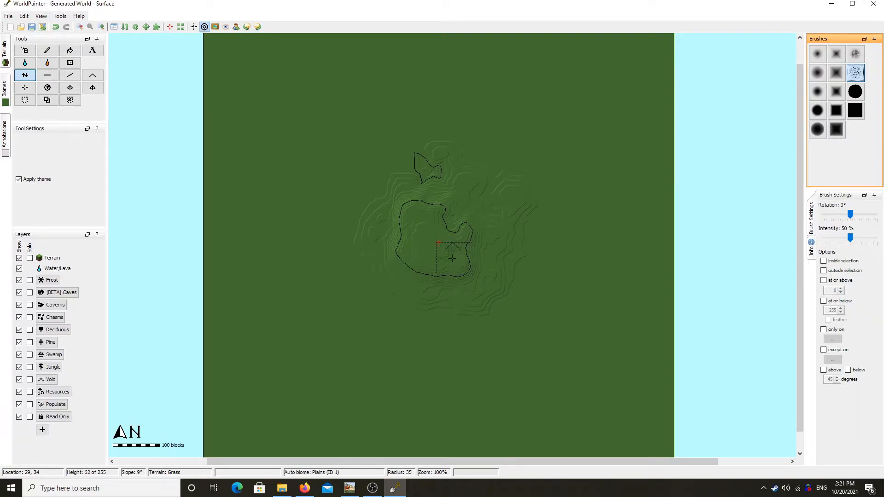
scroll(452, 259, down, 18)
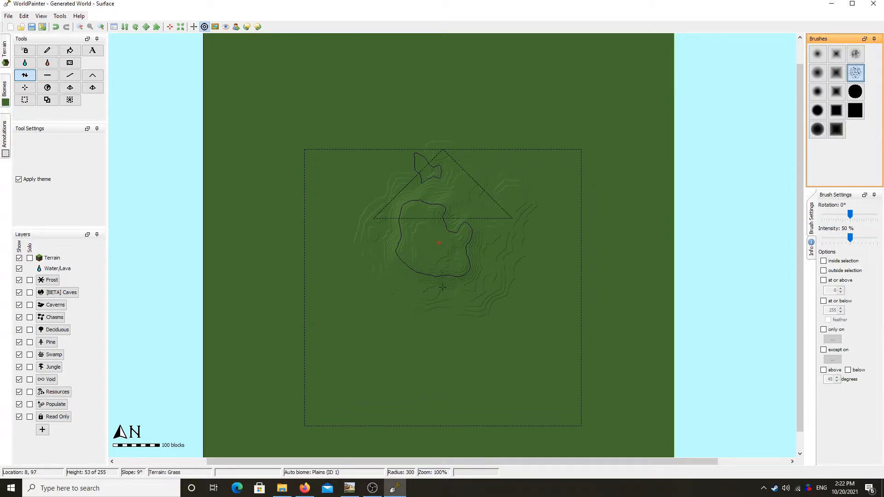
scroll(437, 295, up, 20)
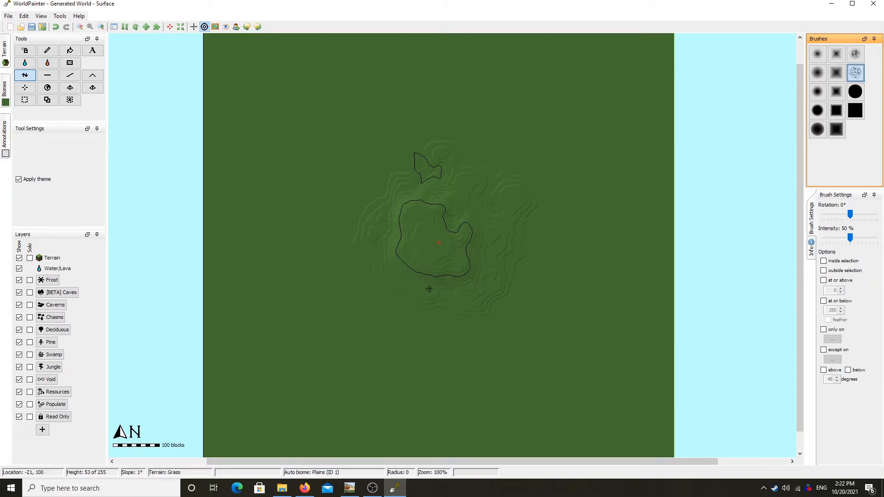
scroll(422, 289, down, 6)
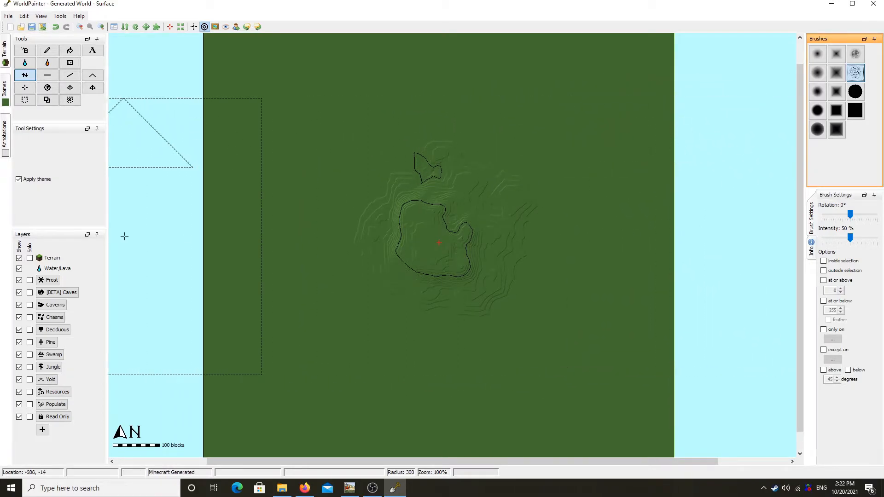
Step: Raise rough, cracked terrain across the map's centre with the Height tool, varying the brush rotation and ending at -60°
mouse_move(476, 267)
mouse_down()
mouse_move(454, 252)
mouse_move(389, 276)
mouse_move(459, 284)
mouse_move(431, 253)
mouse_move(443, 195)
mouse_up()
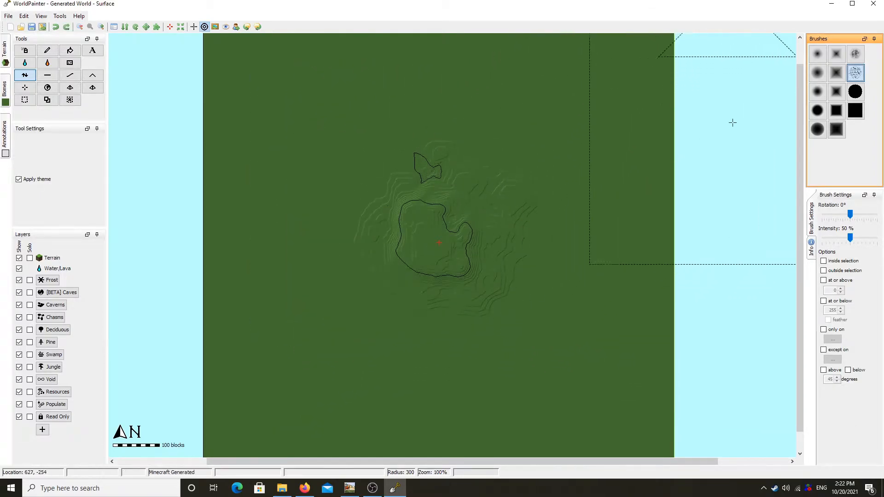
mouse_move(443, 239)
mouse_down()
mouse_move(406, 251)
mouse_move(484, 272)
mouse_move(419, 217)
mouse_move(462, 301)
mouse_move(443, 229)
mouse_move(447, 253)
mouse_move(452, 241)
mouse_move(400, 216)
mouse_move(405, 278)
mouse_move(419, 277)
mouse_move(438, 214)
mouse_move(424, 289)
mouse_move(468, 249)
mouse_move(480, 199)
mouse_up()
mouse_move(488, 235)
mouse_down()
mouse_move(517, 226)
mouse_move(502, 209)
mouse_move(447, 213)
mouse_move(434, 235)
mouse_move(434, 291)
mouse_up()
alt+scroll(434, 292, up, 1)
scroll(439, 243, down, 2)
key(super)
key(super)
alt+scroll(458, 254, up, 2)
ctrl+scroll(455, 256, up, 3)
ctrl+scroll(454, 256, down, 3)
ctrl+scroll(455, 256, up, 2)
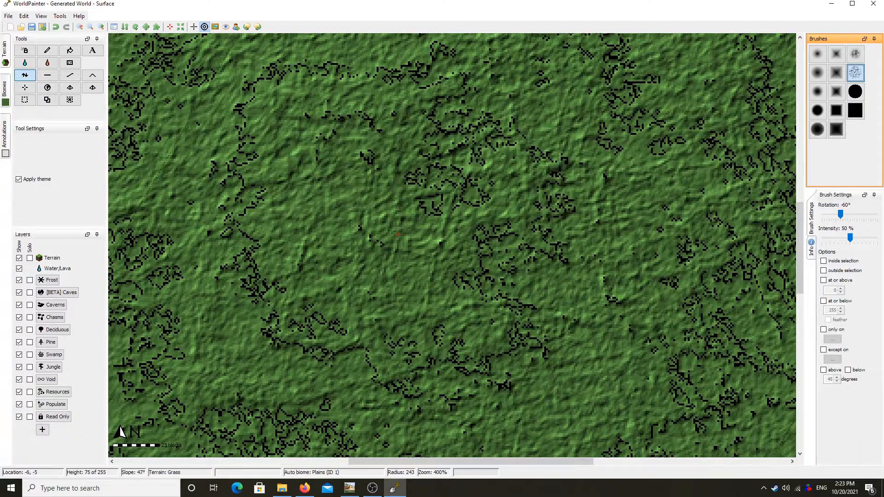
ctrl+scroll(398, 235, down, 2)
Step: Extend the rough terrain outward around the central rise with the -60° crack-patterned brush, and set the brush radius to 162
mouse_move(482, 301)
mouse_down()
mouse_move(509, 291)
mouse_move(530, 317)
mouse_up()
scroll(493, 292, up, 1)
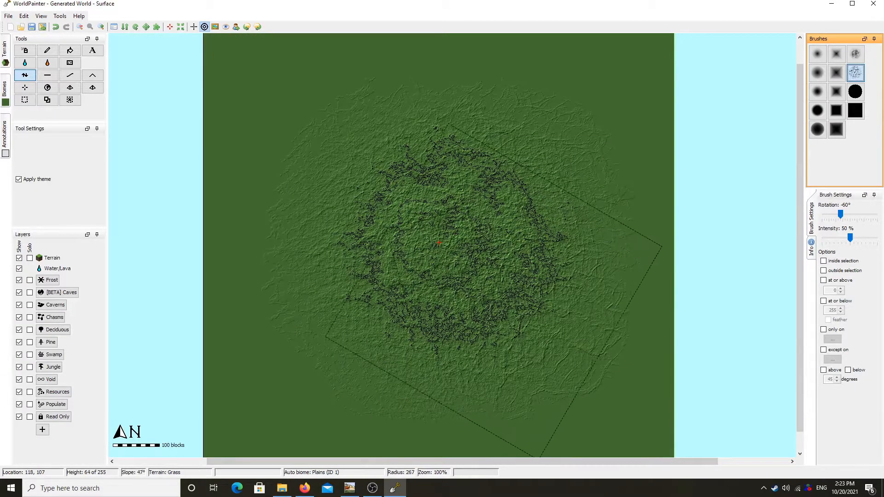
scroll(378, 322, down, 6)
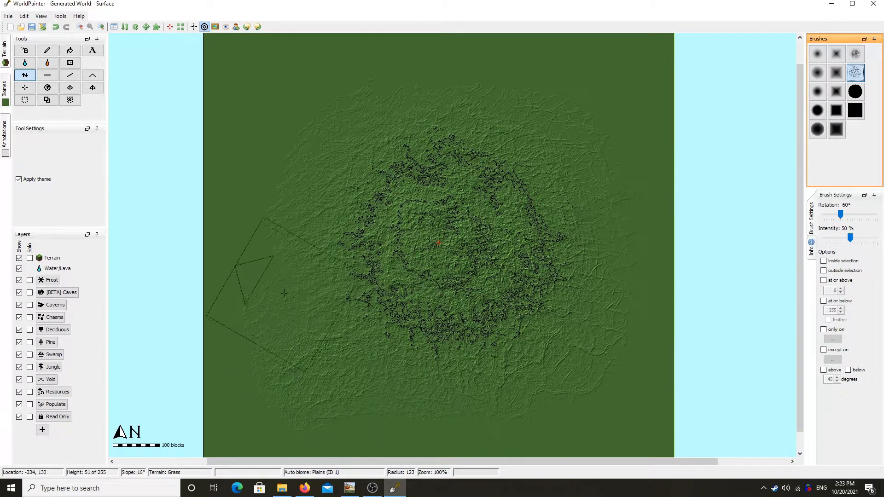
scroll(440, 116, up, 3)
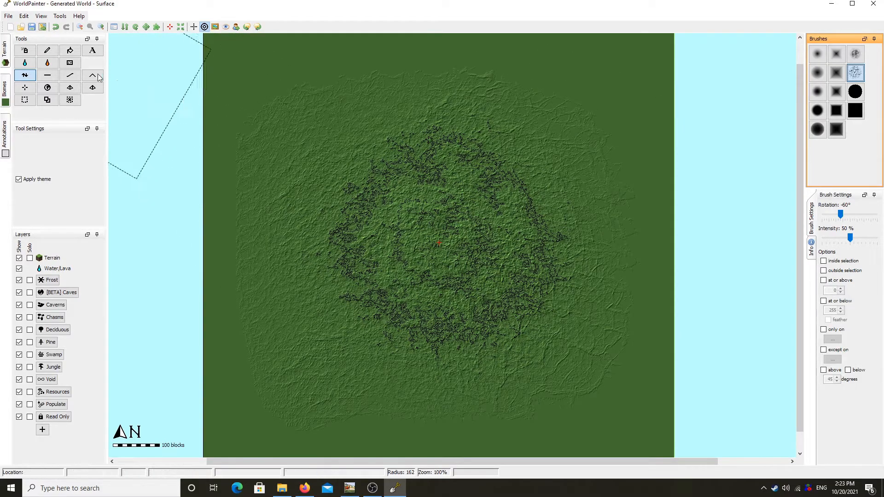
Step: Smooth the rough central terrain with the Smooth tool at radius 300, and set the brush to radius 270 and rotation -105°
click(70, 75)
scroll(352, 169, up, 6)
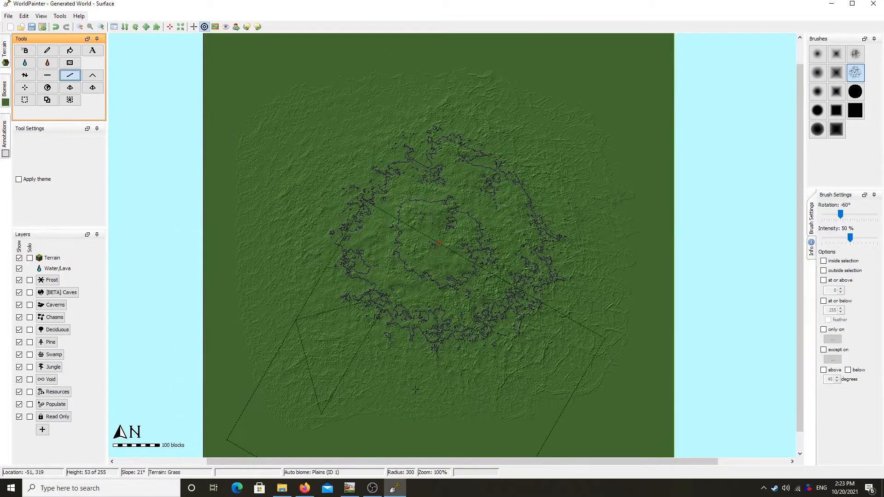
key(super)
key(super)
scroll(456, 260, up, 1)
alt+scroll(456, 259, up, 3)
ctrl+scroll(456, 260, up, 1)
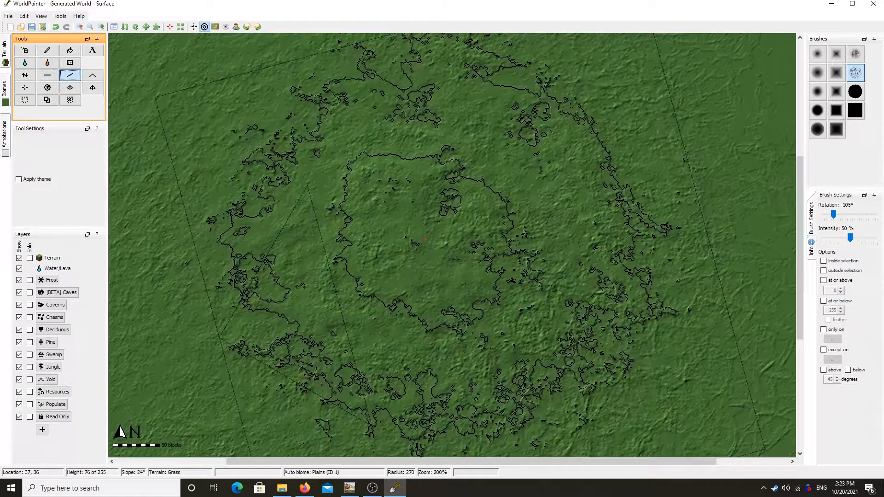
ctrl+scroll(456, 260, down, 1)
ctrl+scroll(451, 258, up, 1)
ctrl+scroll(448, 256, down, 1)
mouse_move(448, 256)
middle_down()
mouse_move(645, 350)
mouse_move(387, 233)
mouse_move(455, 106)
middle_up()
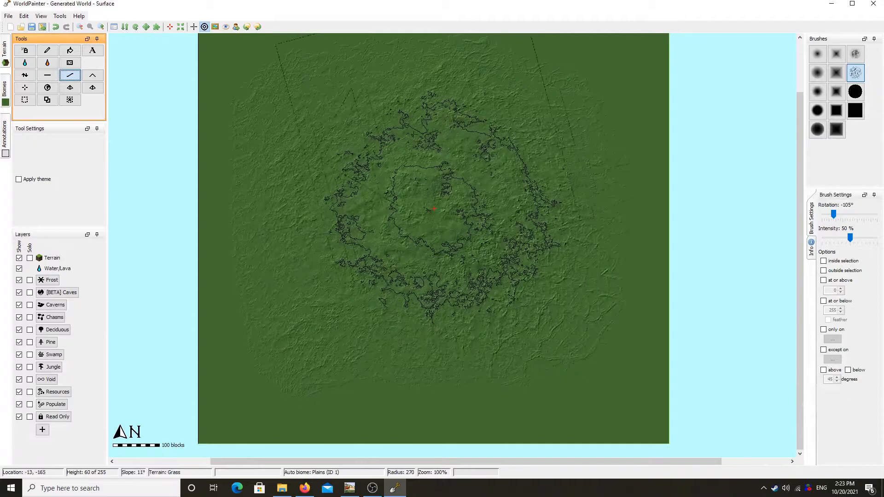
Step: Export the world as a high resolution height map named paintmap.png on the Desktop
click(4, 16)
mouse_move(49, 89)
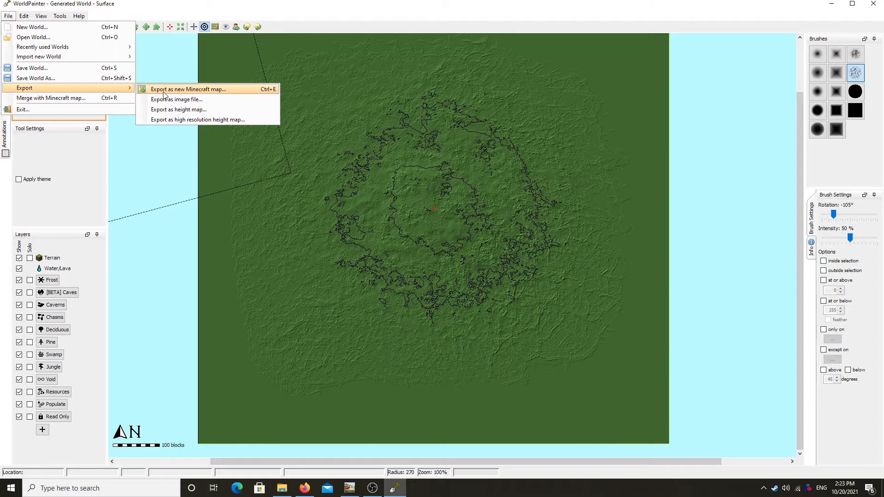
click(170, 120)
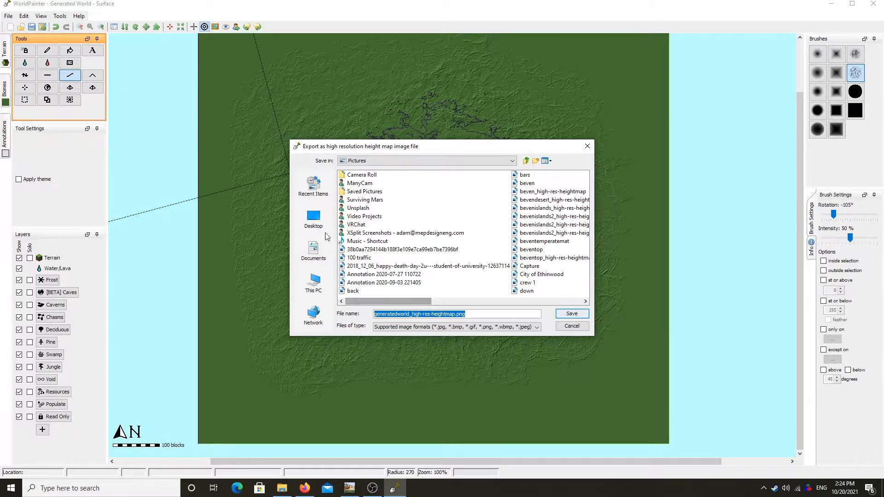
click(314, 219)
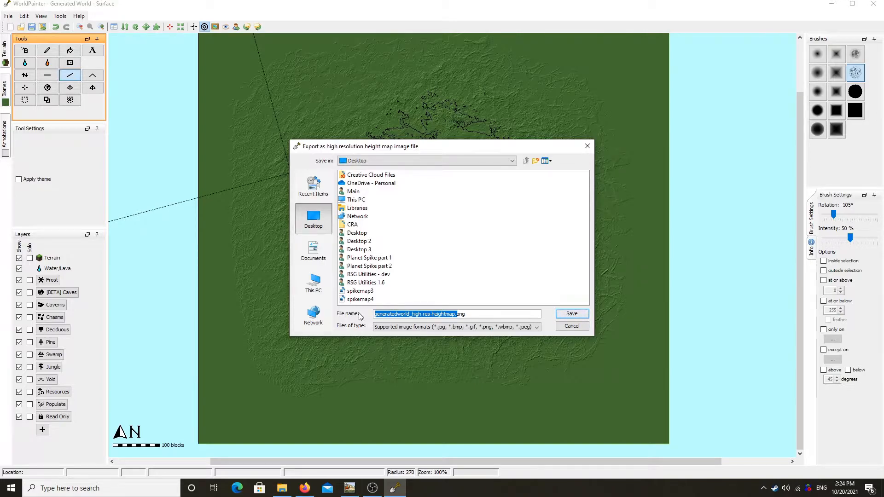
text(paintmap)
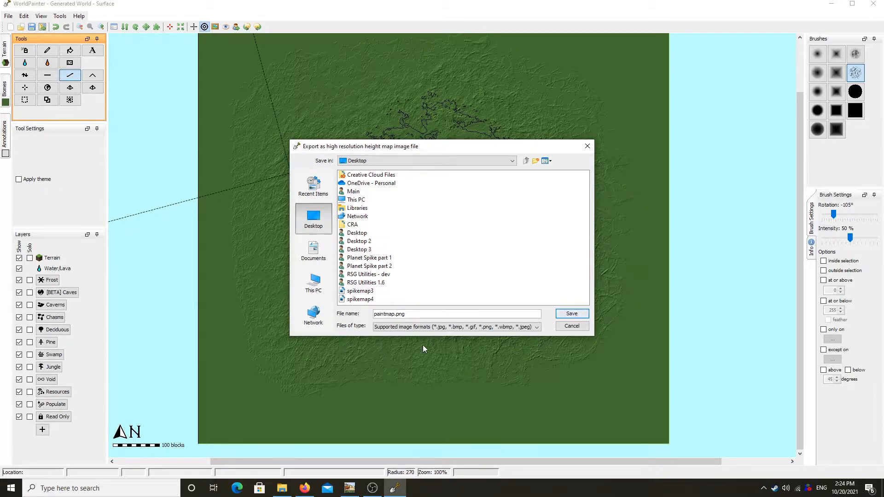
click(571, 314)
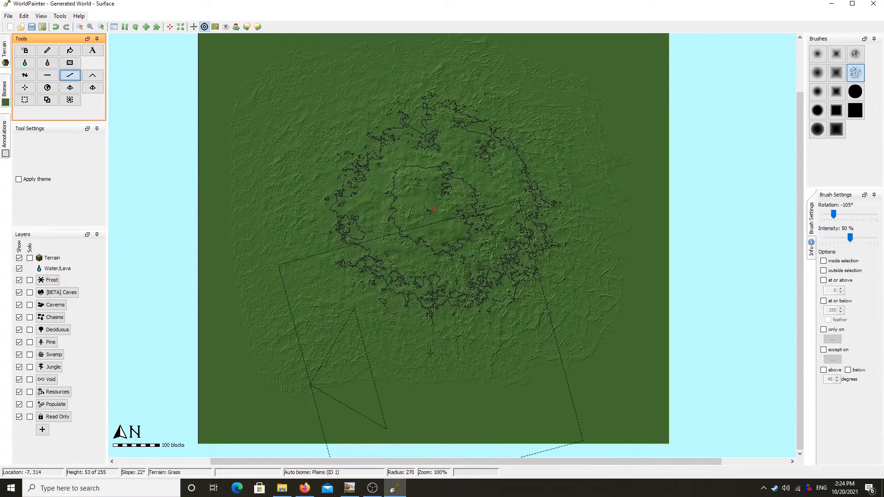
Step: Reveal the desktop and view the exported paintmap image, closing the viewer when done
click(827, 6)
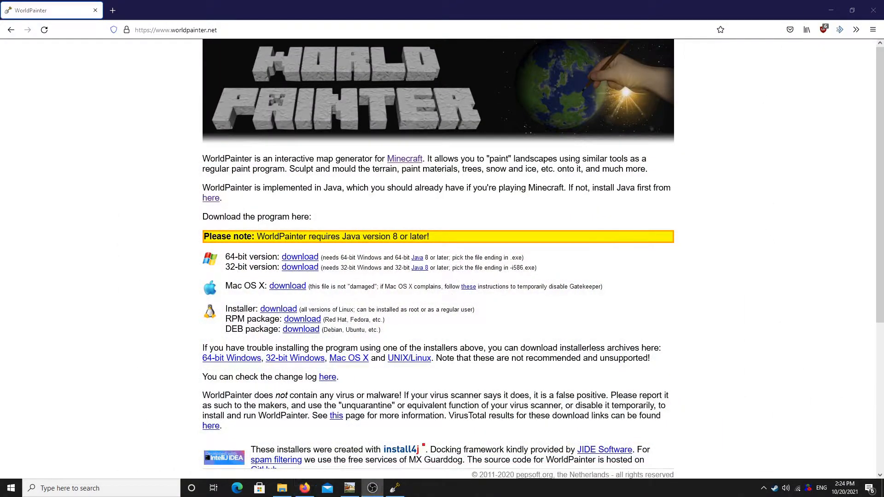
click(882, 488)
drag(267, 275, 426, 150)
drag(440, 286, 438, 297)
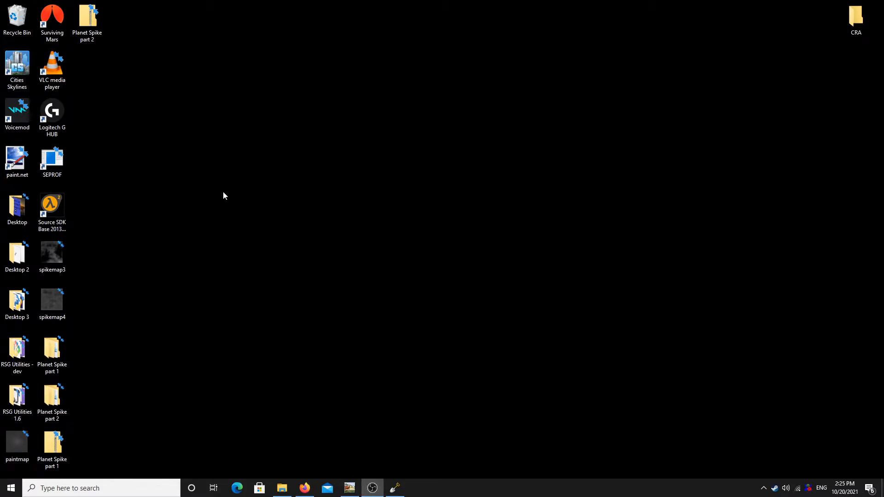
double_click(18, 460)
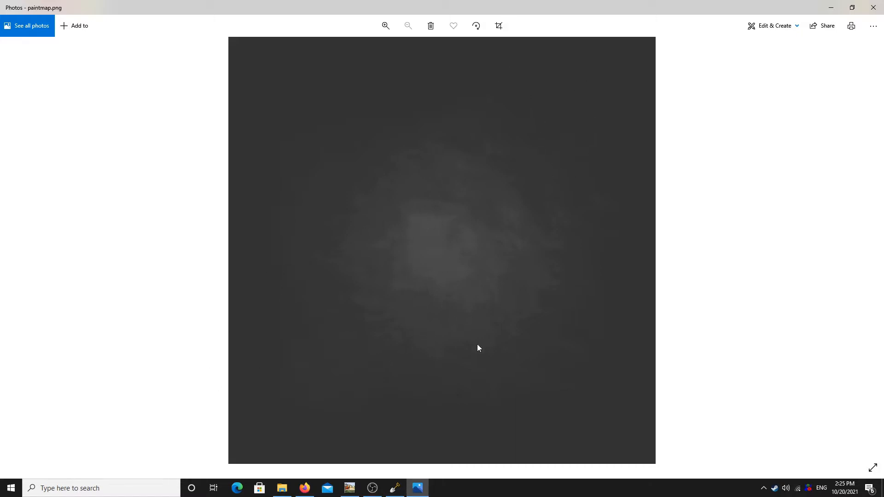
click(873, 7)
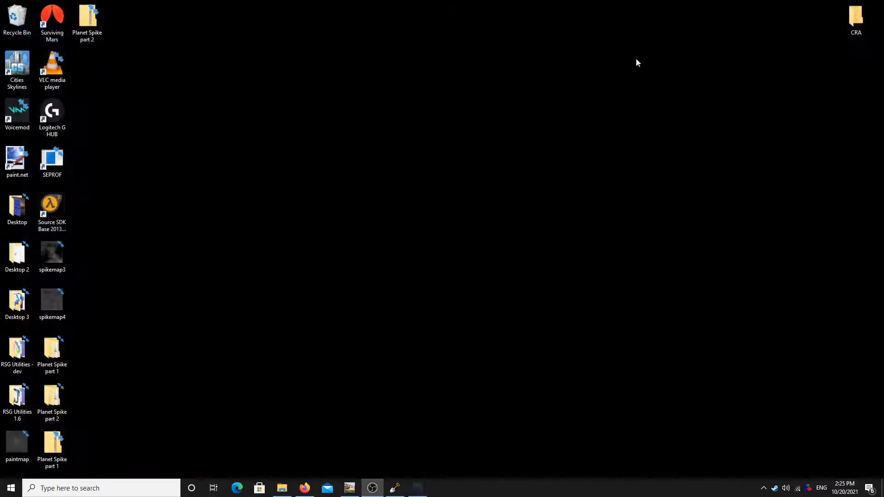
Step: Open the AppData Roaming folder in a window on the desktop and place the paintmap file in the free space beside it
drag(15, 450, 467, 212)
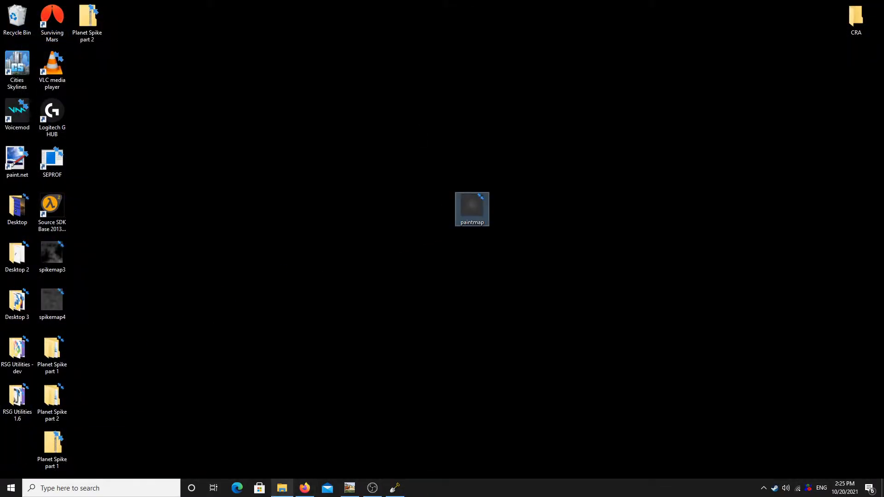
mouse_move(279, 490)
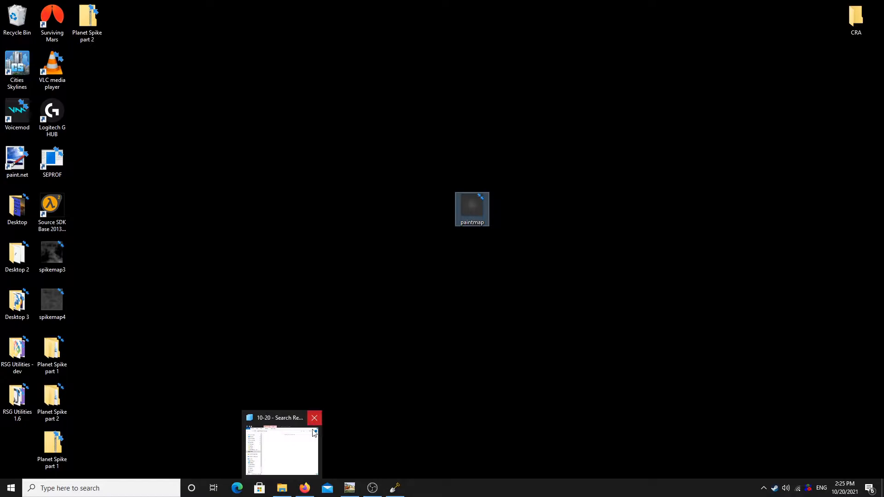
click(341, 328)
key(super+r)
key(Return)
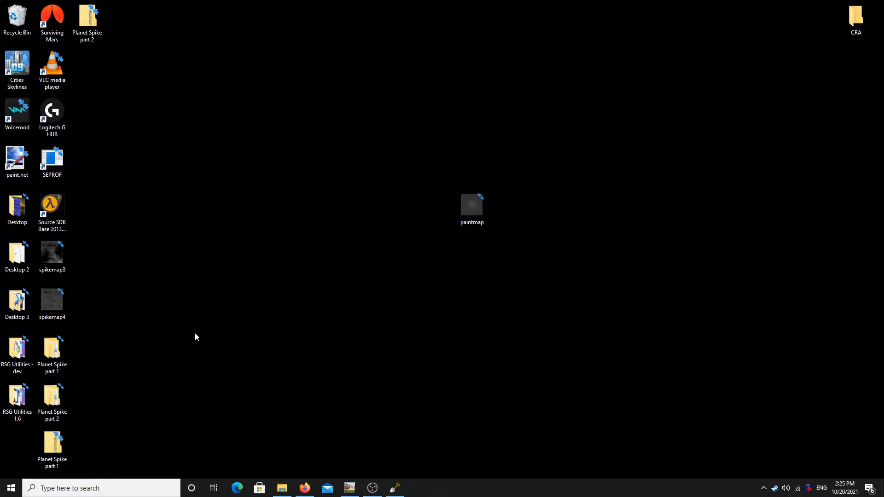
drag(404, 188, 217, 67)
drag(478, 207, 617, 212)
Step: Find the SpaceEngineers folder inside Roaming and open it
scroll(203, 203, down, 1)
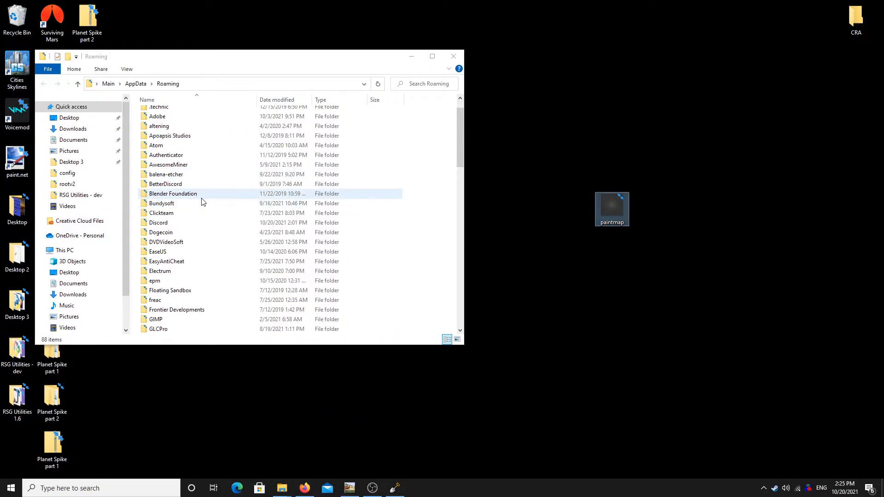
scroll(203, 205, down, 6)
scroll(227, 214, down, 10)
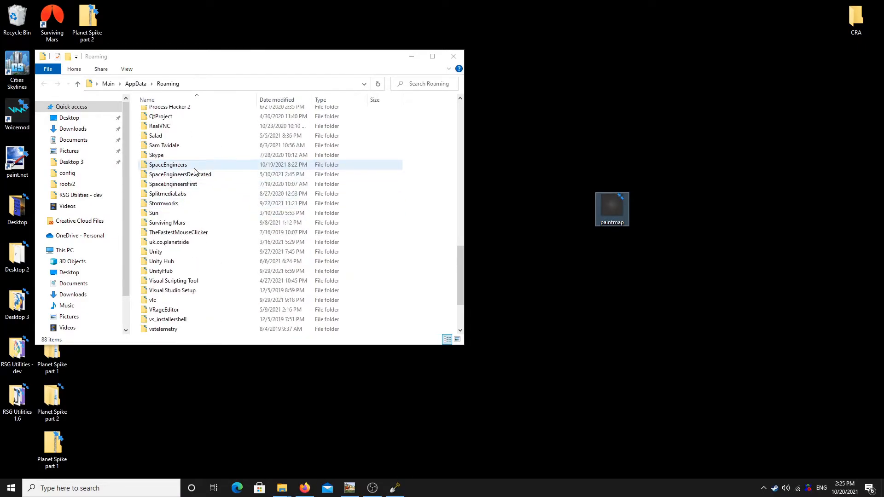
double_click(194, 166)
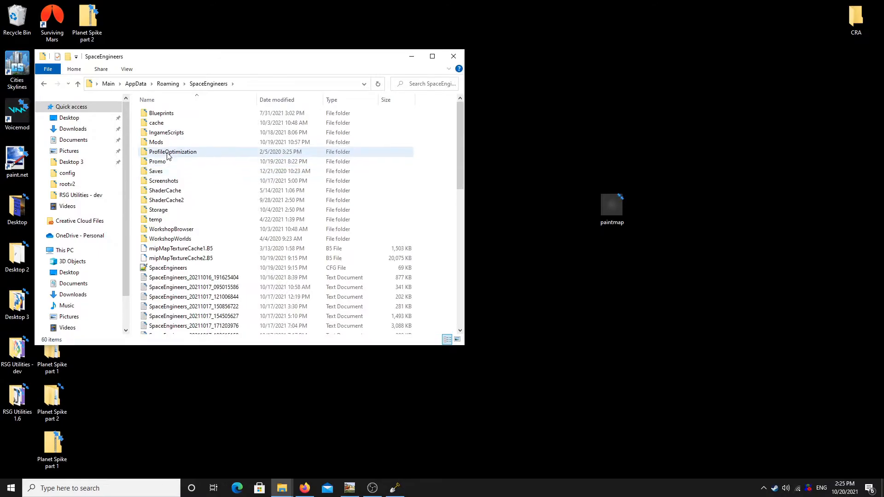
Step: Open the Spike folder inside Mods, Planet Spike, Data, PlanetDataFiles
click(155, 143)
click(153, 140)
click(214, 141)
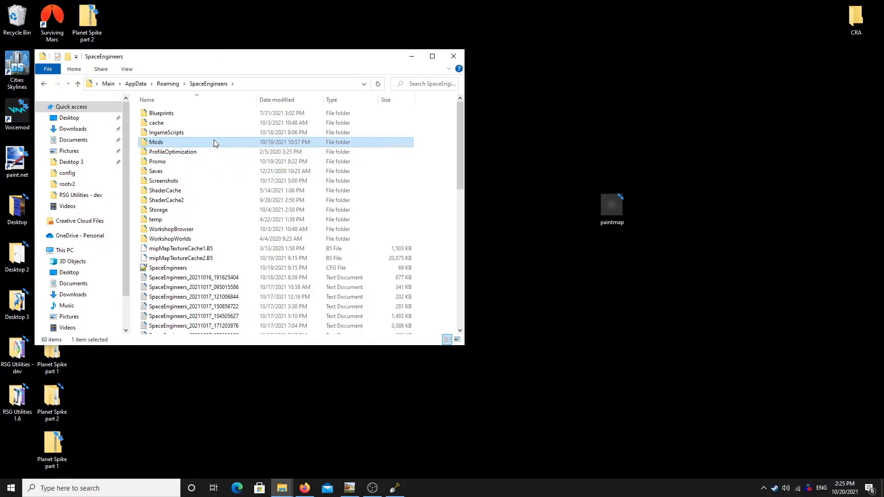
double_click(214, 142)
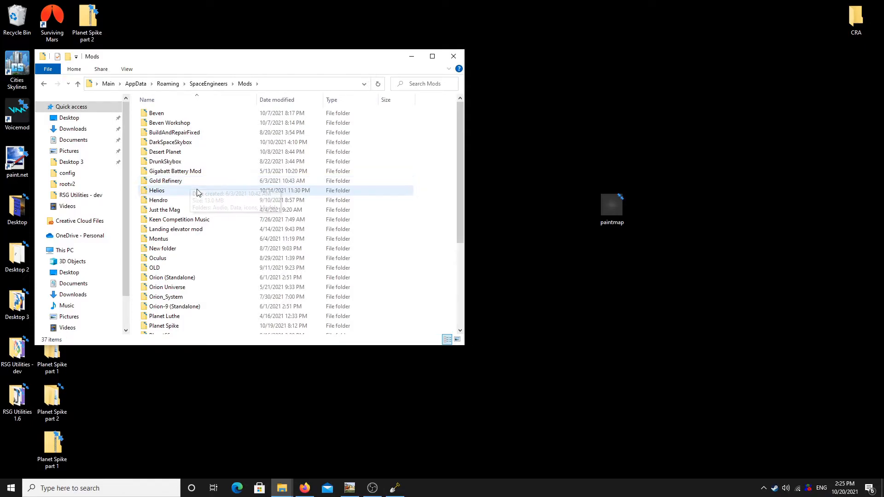
scroll(198, 192, down, 5)
double_click(181, 197)
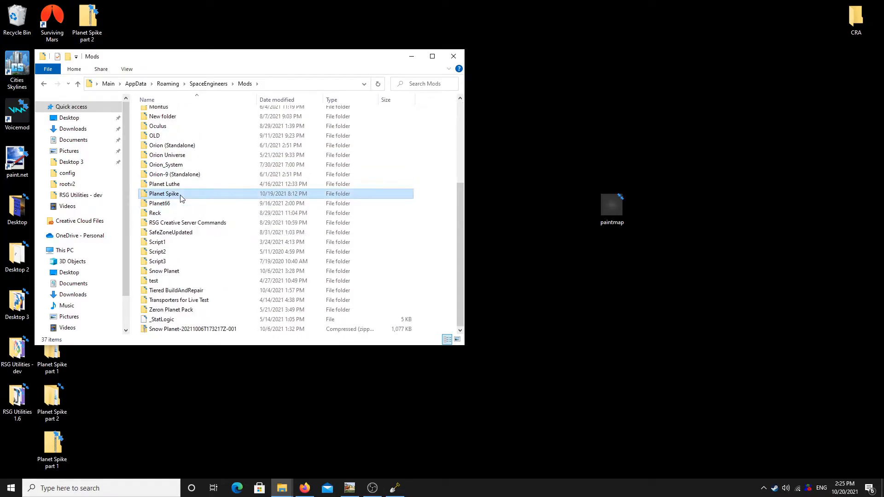
double_click(203, 117)
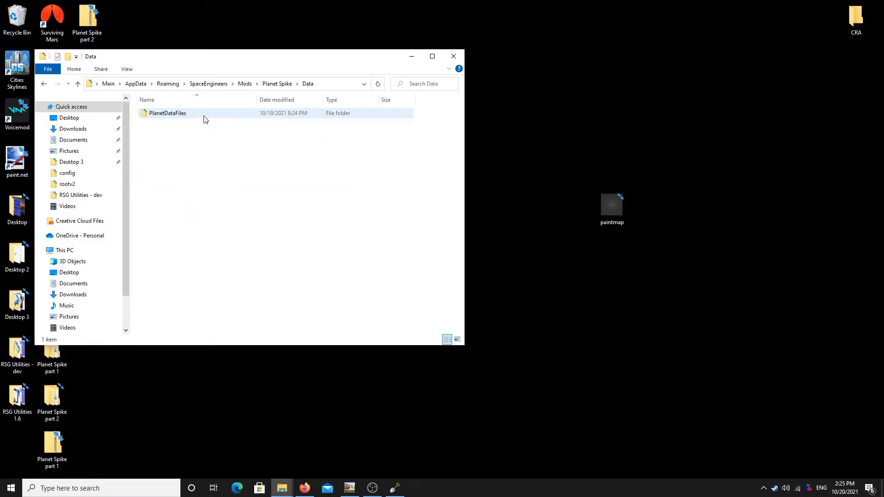
double_click(205, 116)
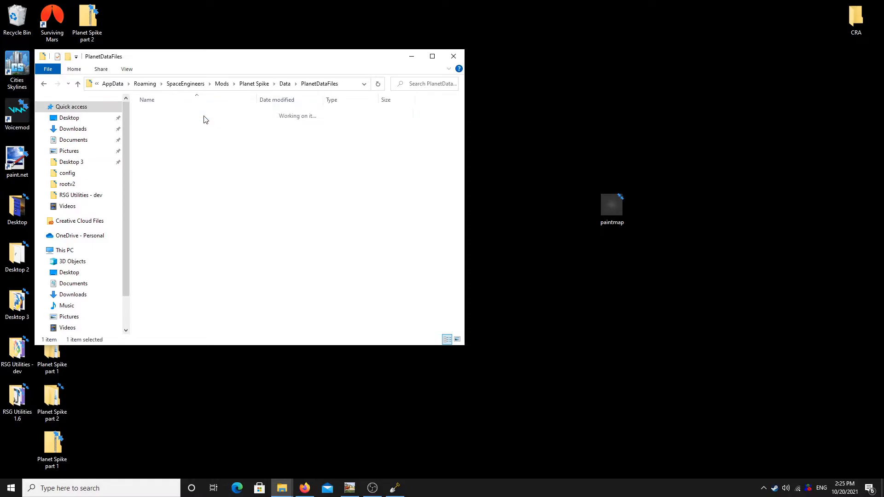
double_click(203, 115)
Step: Delete the six old height maps back, down, front, left, right and up, keeping the _mat files
click(161, 115)
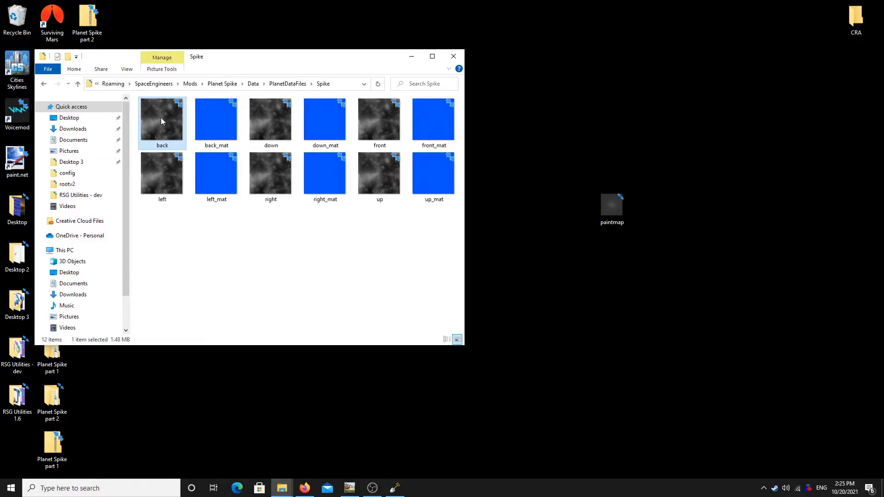
ctrl+click(270, 121)
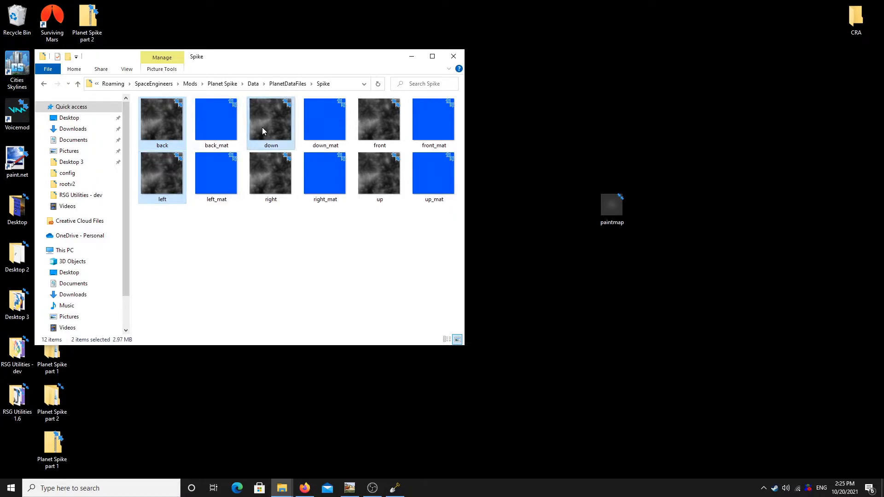
ctrl+click(271, 174)
ctrl+click(378, 120)
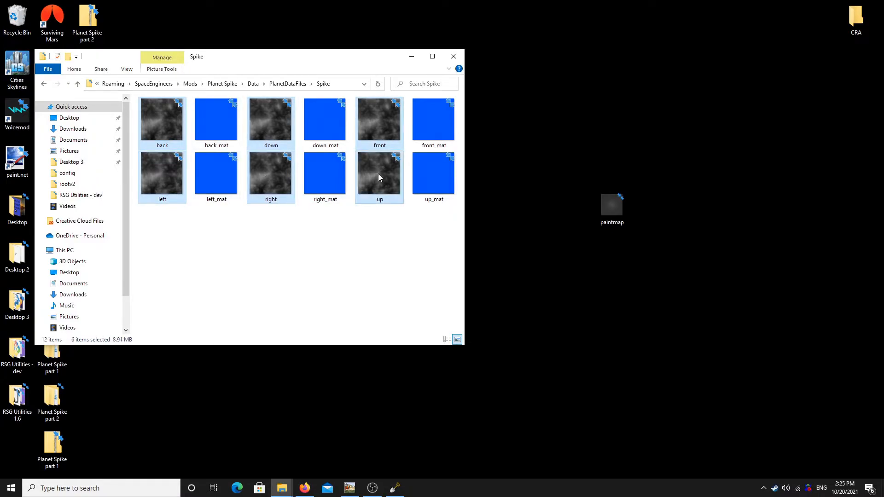
key(Delete)
Step: Move paintmap from the desktop into the Spike folder and make five copies of it there
key(ctrl+v)
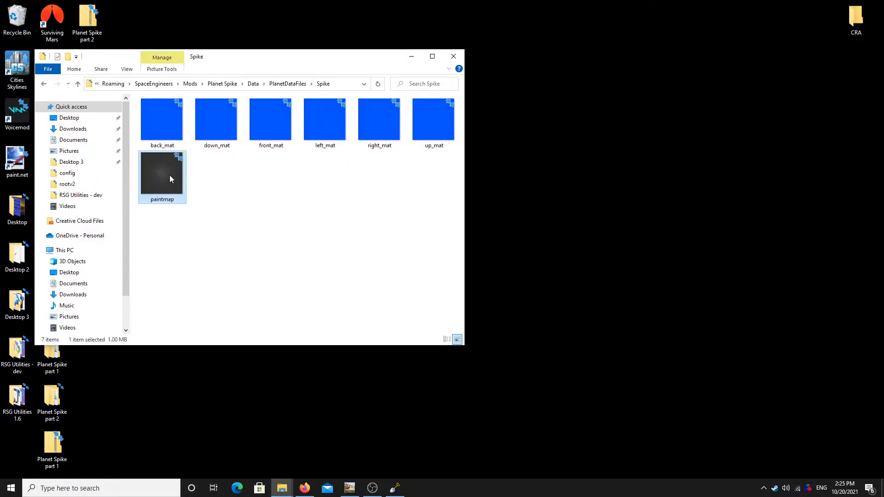
key(ctrl+v)
key(ctrl+v)
key(ctrl+v)
key(ctrl+v)
key(ctrl+v)
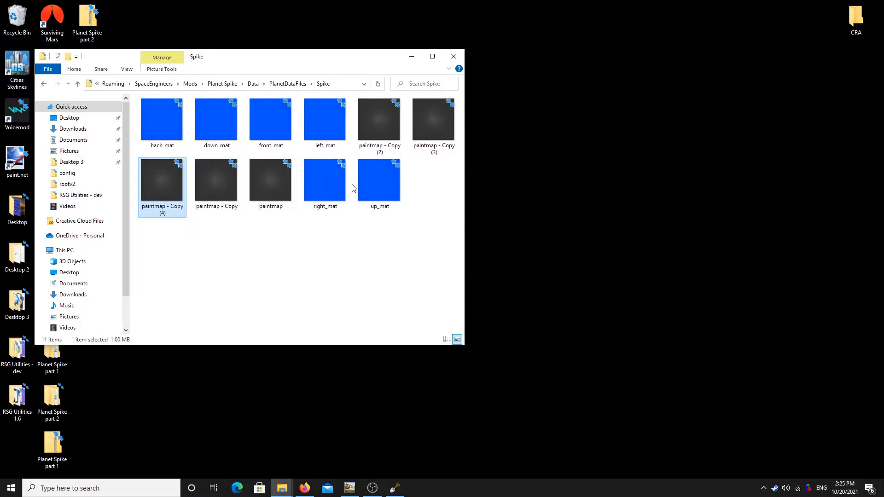
Step: Rename "paintmap - Copy (2)" as up and "paintmap - Copy (3)" as down
right_click(390, 138)
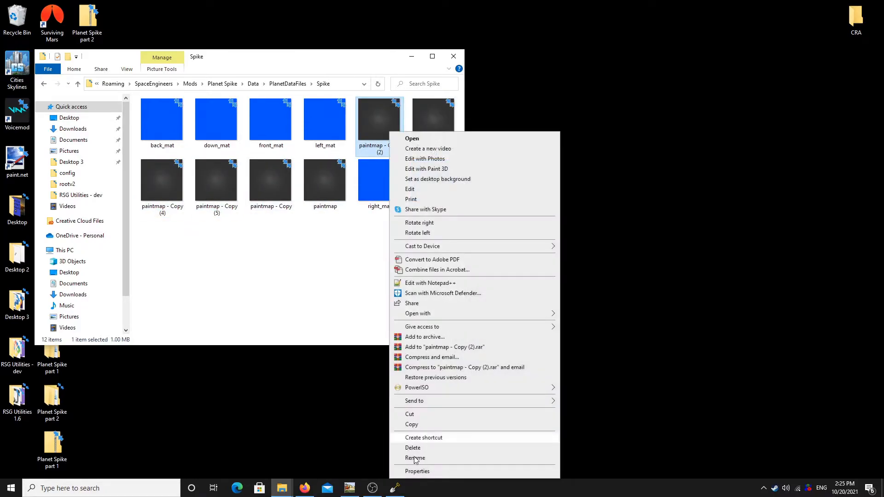
click(410, 459)
text(up)
key(Return)
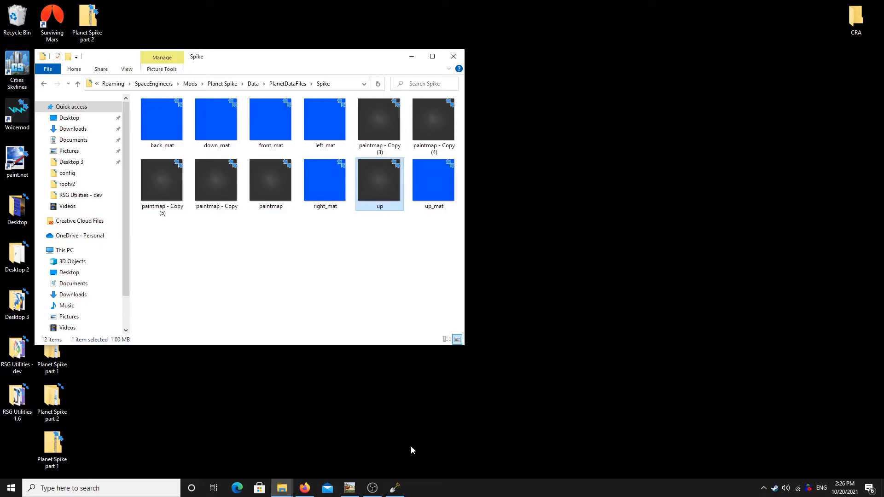
right_click(389, 135)
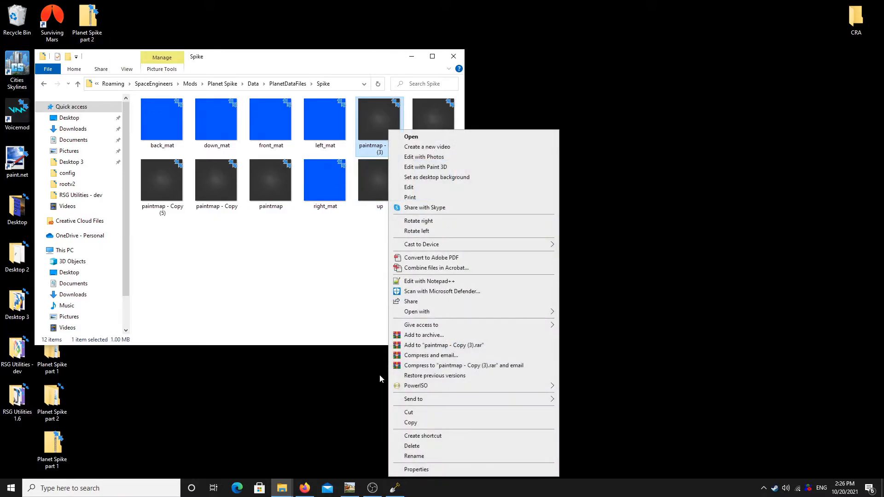
click(414, 456)
text(down)
key(Return)
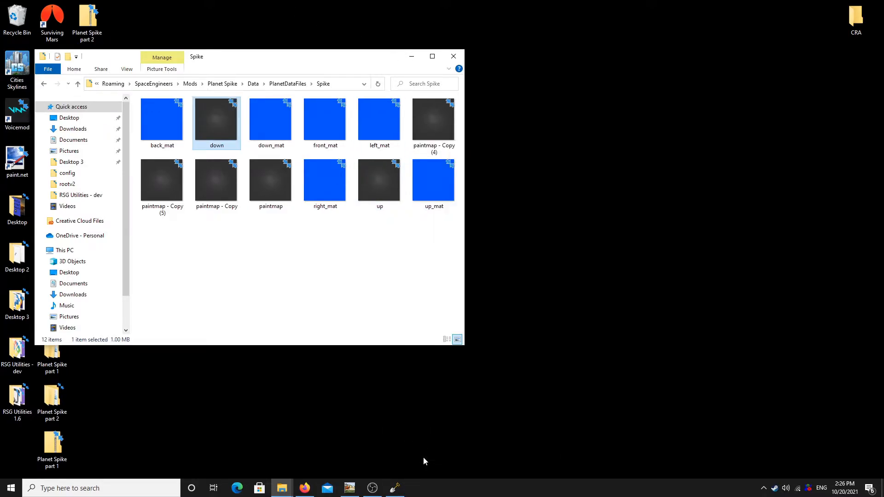
Step: Rename "paintmap - Copy (4)" as left and "paintmap - Copy (5)" as right
right_click(439, 131)
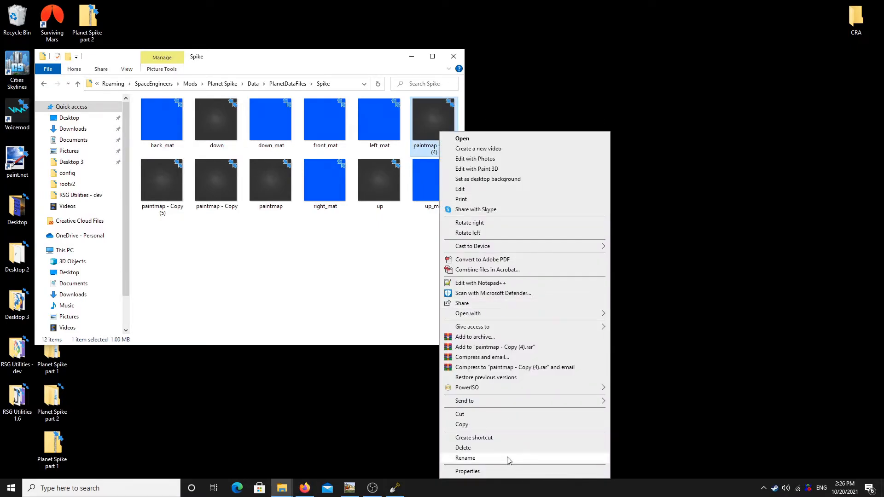
click(508, 459)
text(lef)
key(BackSpace)
key(Return)
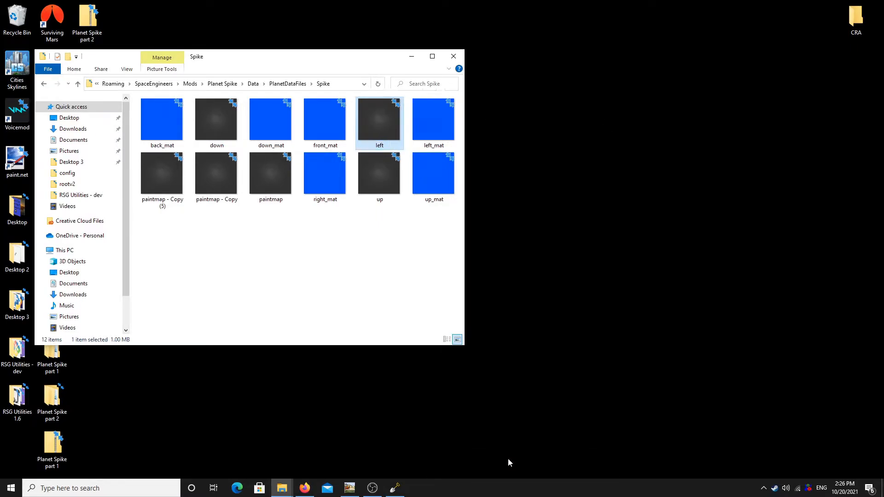
right_click(174, 185)
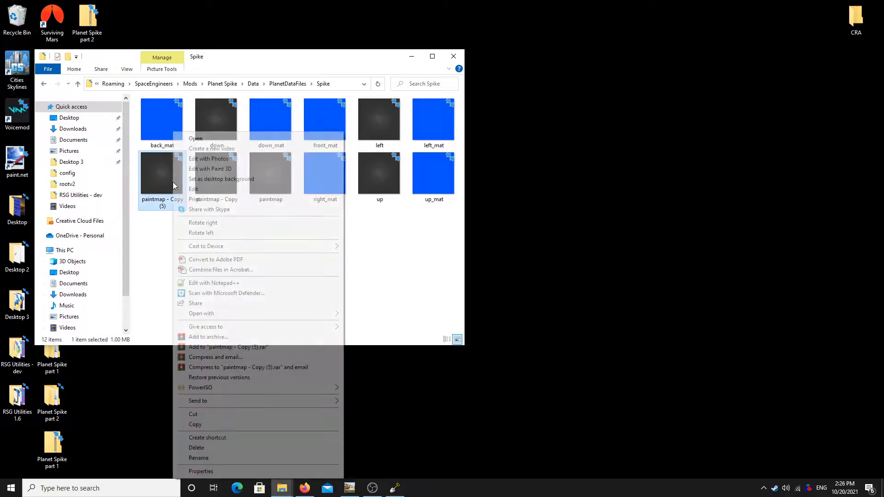
click(253, 459)
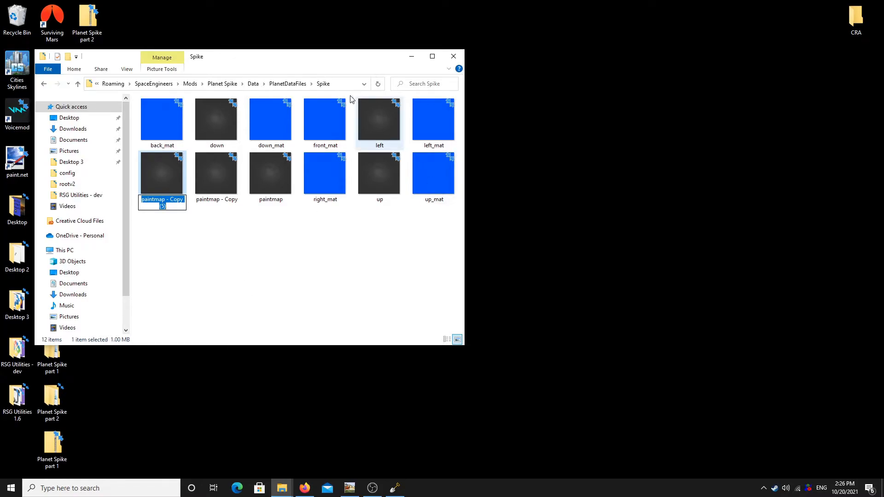
text(right)
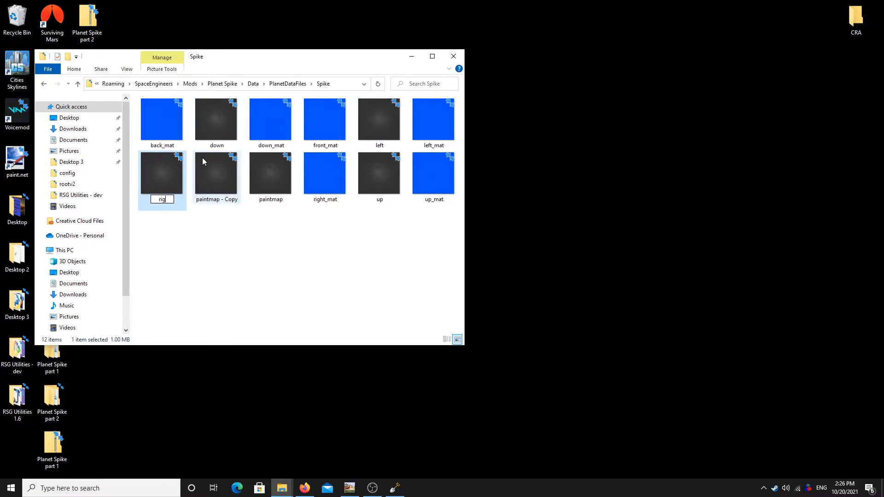
key(Return)
Step: Rename "paintmap - Copy" as front and the remaining paintmap file as back
click(169, 174)
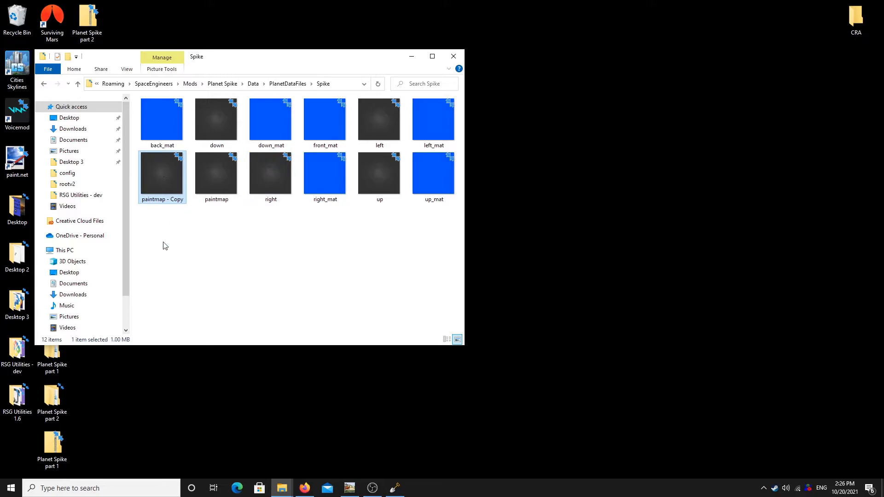
right_click(162, 198)
click(213, 460)
text(f)
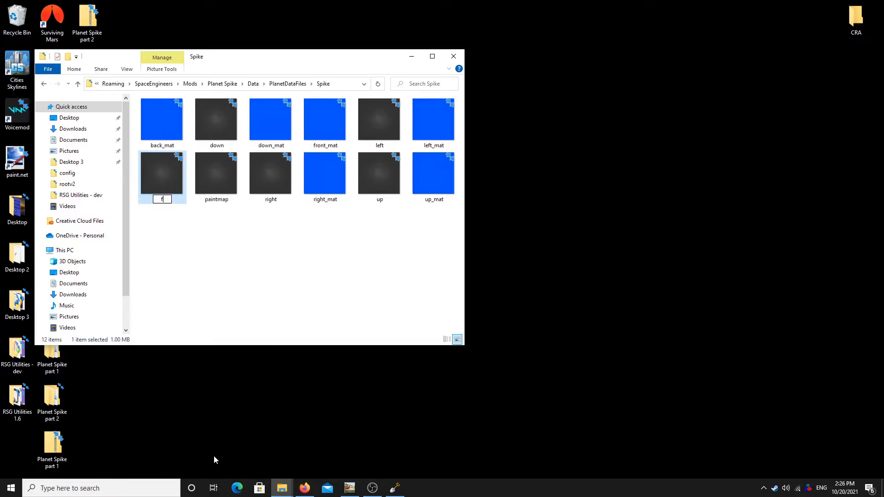
text(ront)
key(Return)
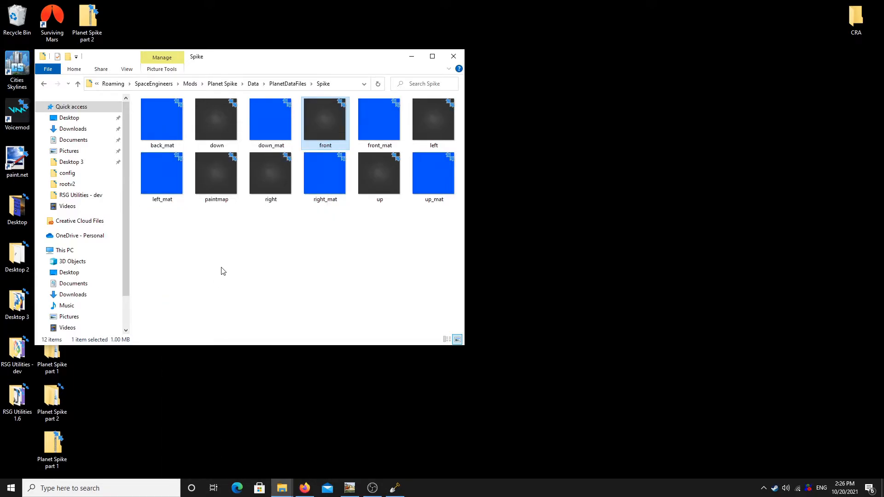
click(217, 177)
right_click(217, 177)
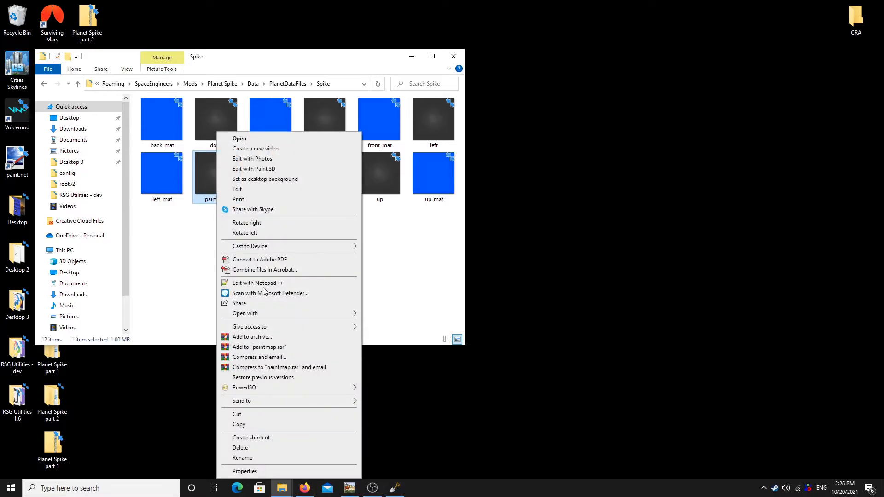
click(268, 458)
text(ba)
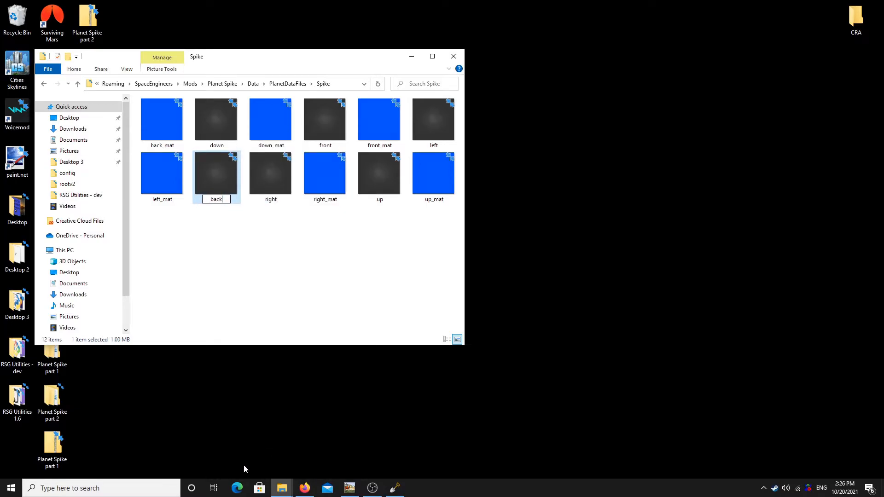
text(ck)
key(Return)
Step: Launch Space Engineers through Steam
click(313, 231)
click(721, 405)
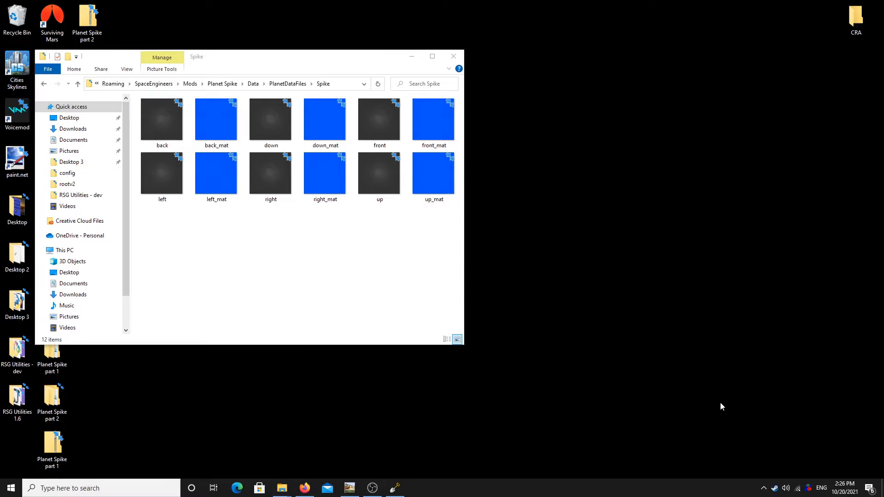
right_click(775, 489)
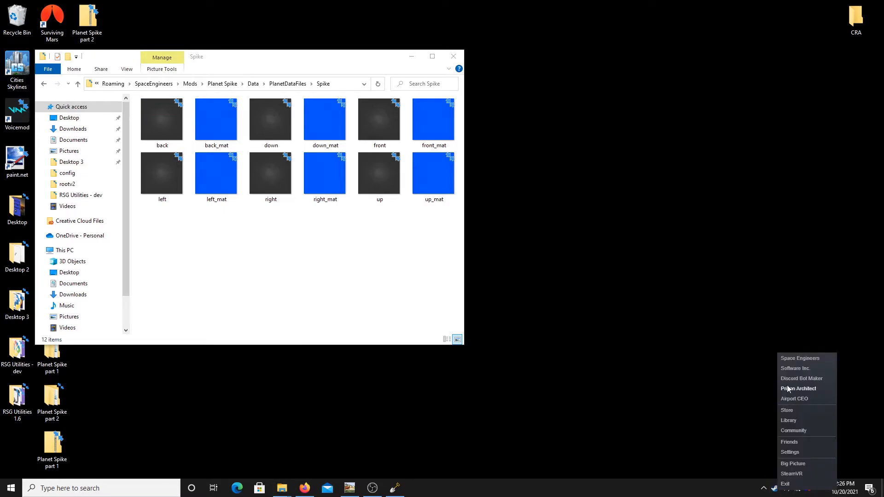
click(787, 358)
Step: Open the SBC file in the PlanetDataFiles folder in Notepad++, and minimize both the editor and the folder window
drag(262, 57, 553, 87)
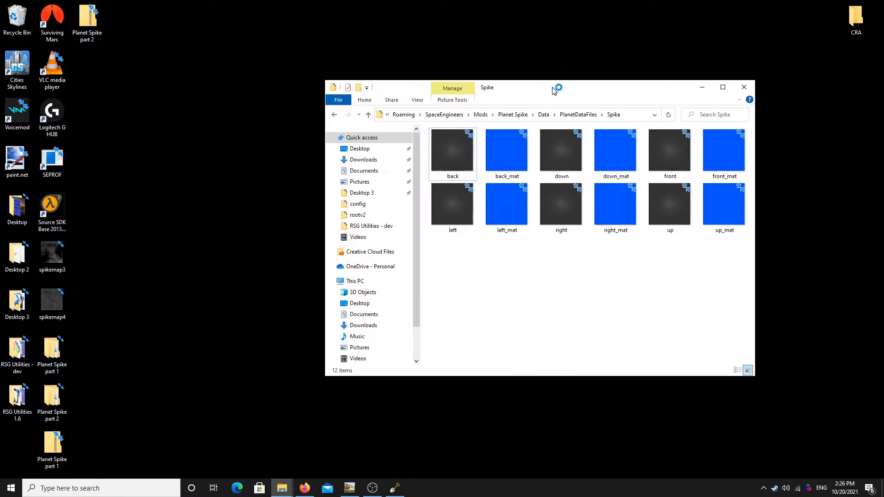
click(572, 115)
double_click(493, 156)
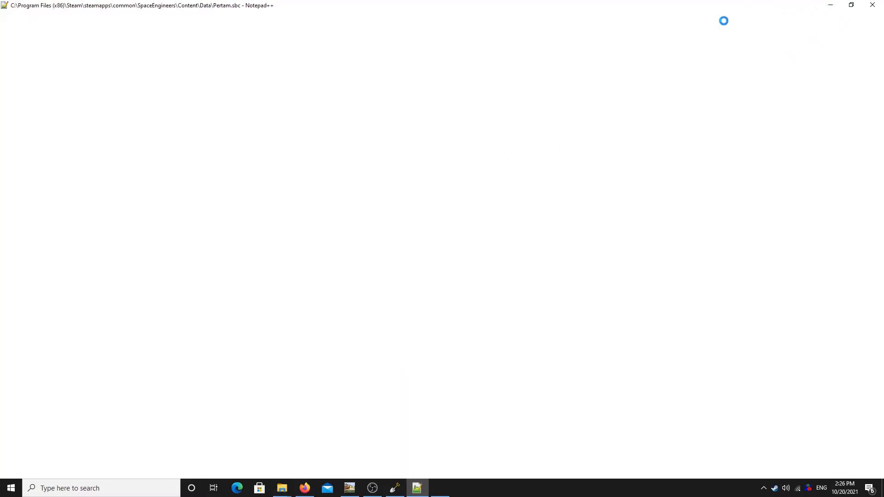
click(831, 4)
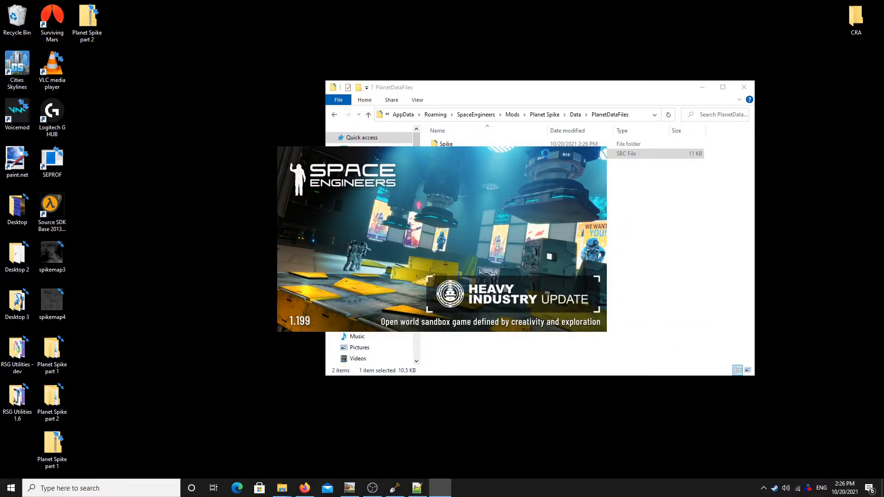
click(703, 87)
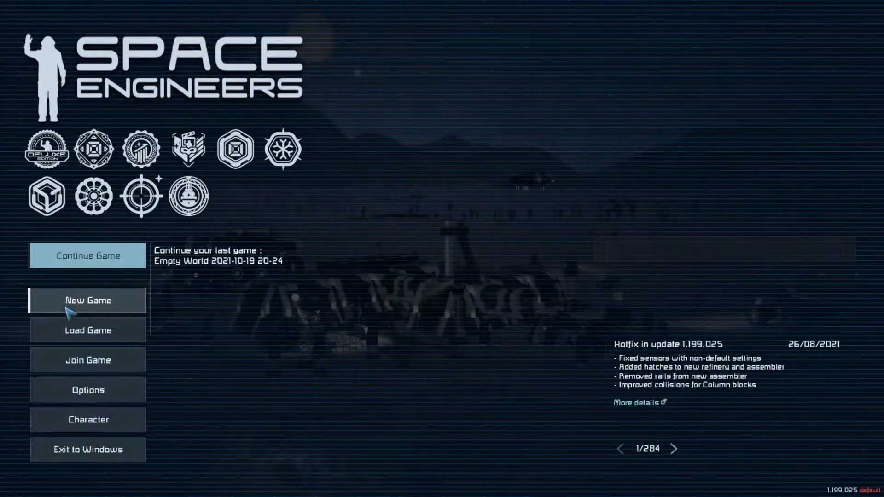
Step: Begin setting up a new custom game in Space Engineers and add Planet Spike to its active mods
click(69, 308)
click(473, 64)
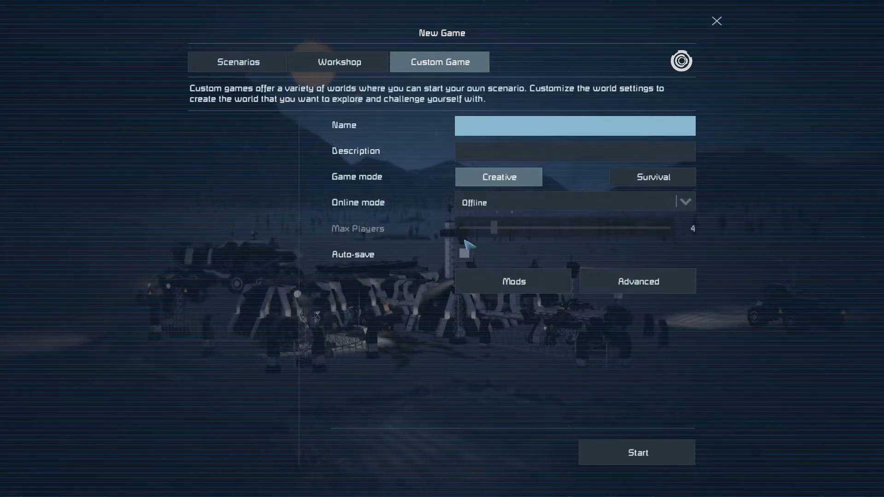
click(492, 282)
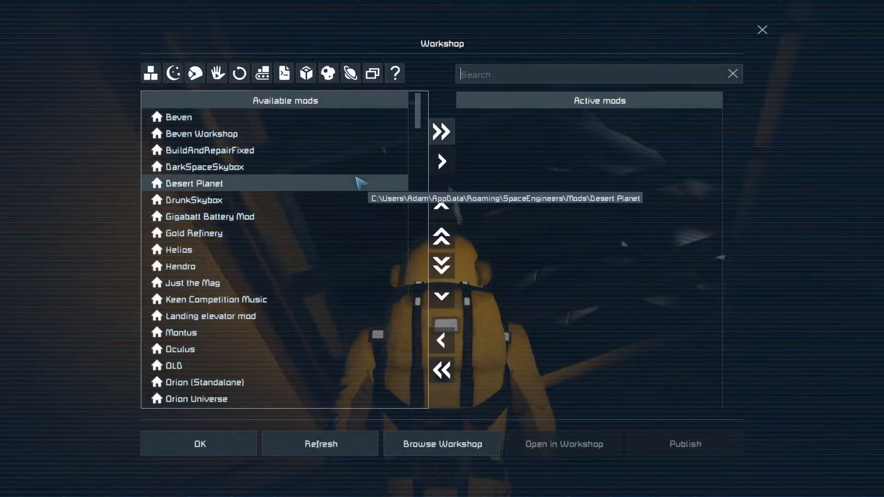
click(360, 183)
scroll(216, 277, down, 6)
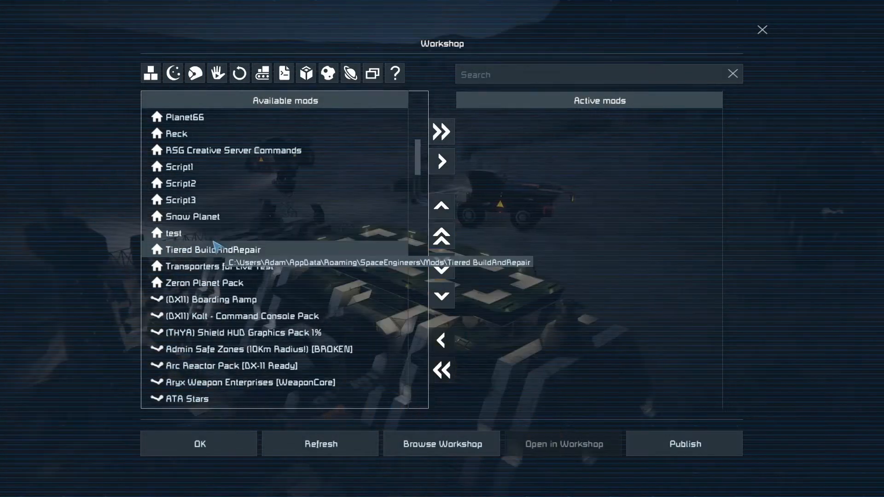
scroll(215, 217, up, 2)
double_click(215, 168)
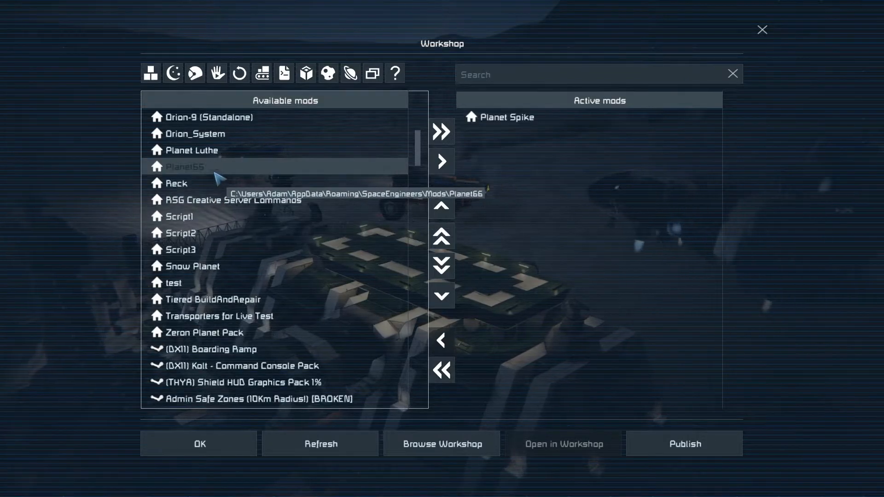
click(228, 446)
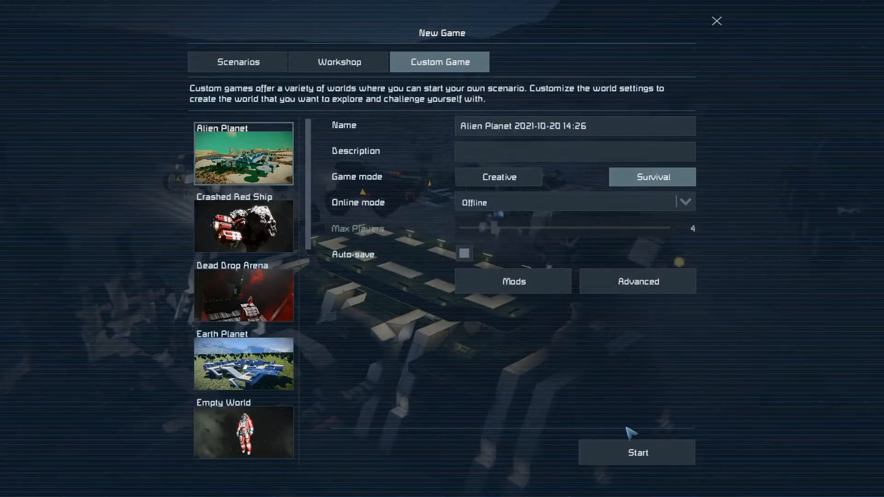
Step: Start a new Creative Empty World game with auto-save turned off and Planet Spike as its active mod
click(465, 255)
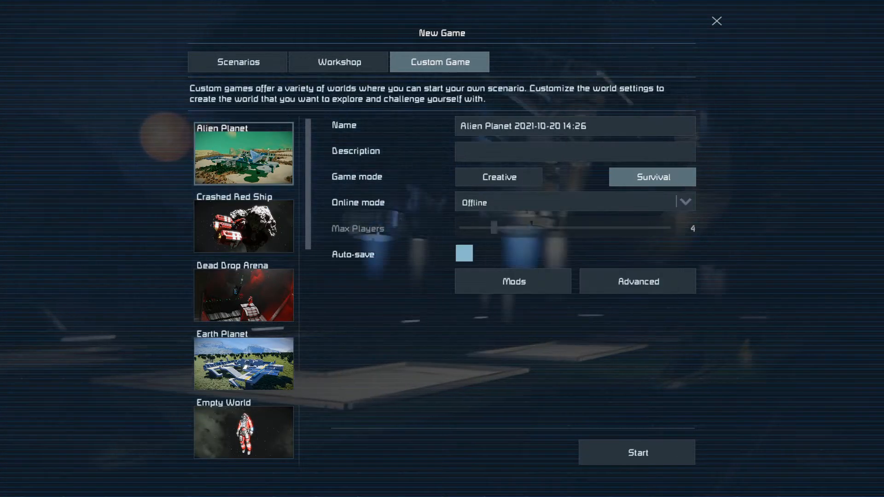
click(284, 420)
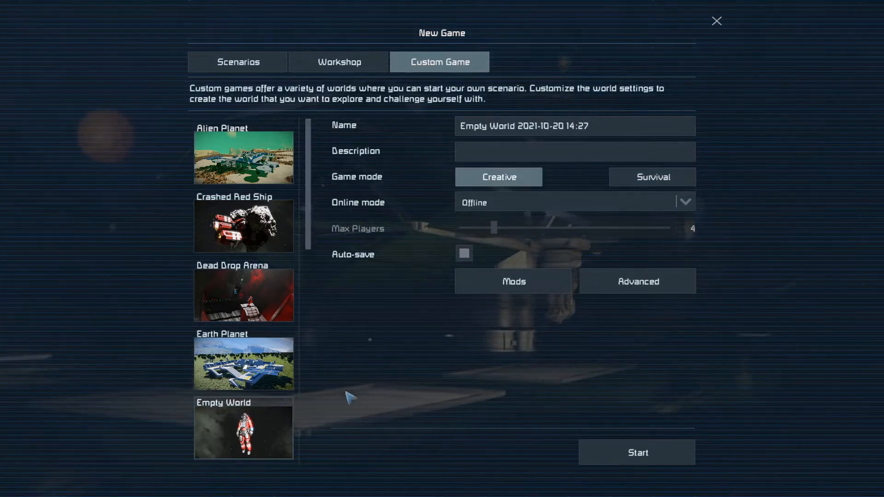
click(464, 254)
click(505, 281)
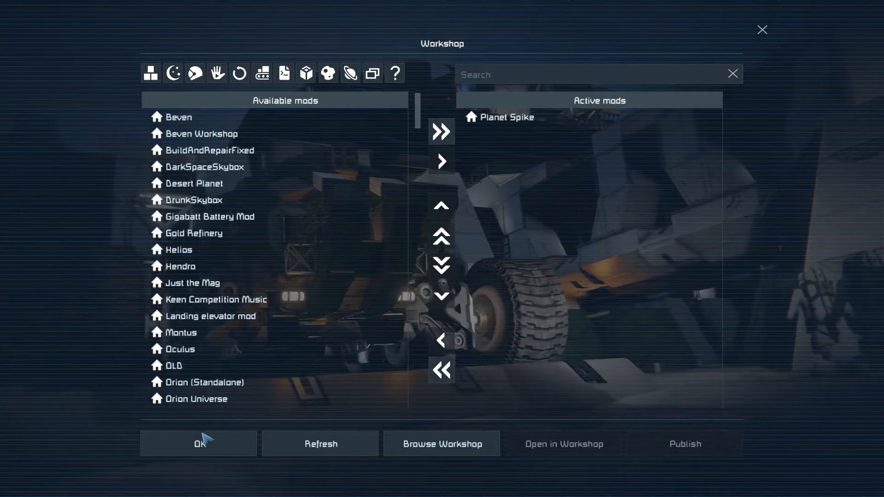
click(202, 437)
click(587, 453)
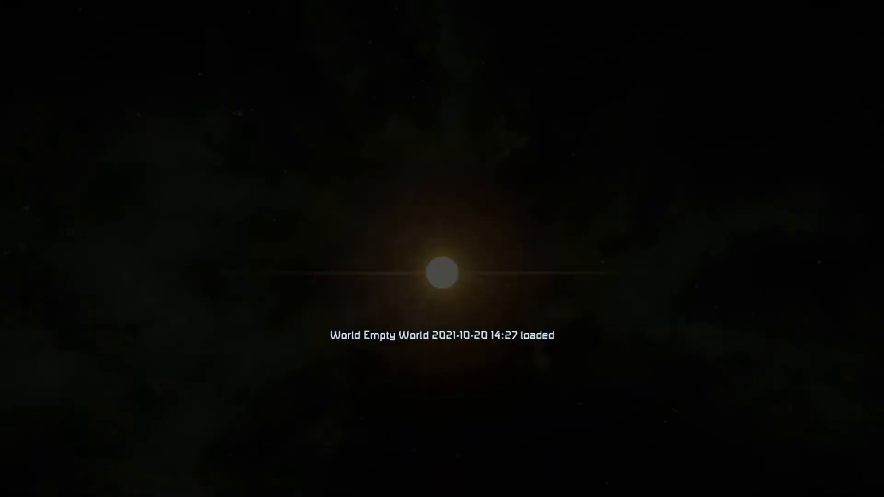
Step: Spawn the Spike planet at maximum size in the empty space ahead
key(shift+F10)
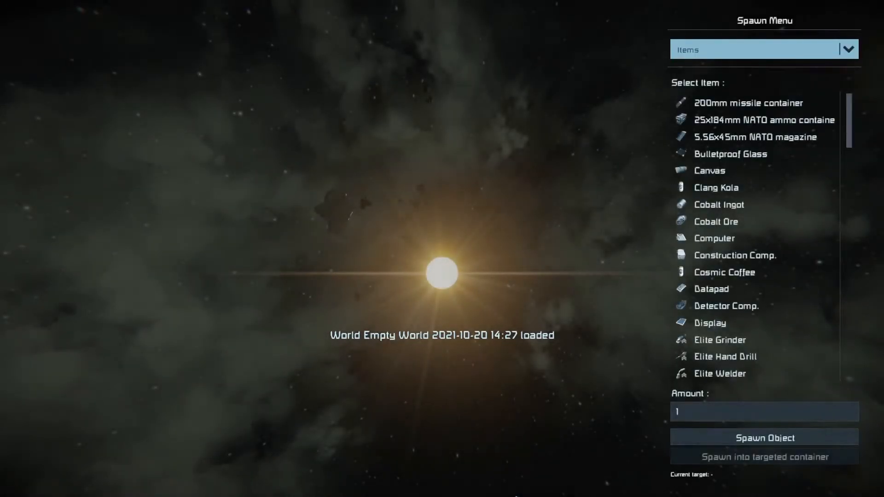
click(742, 49)
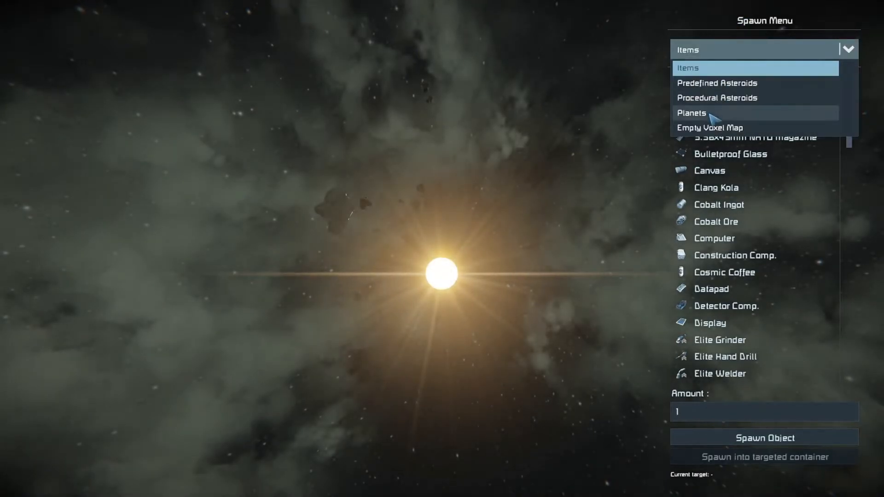
click(712, 113)
click(690, 272)
drag(682, 371, 866, 372)
click(824, 438)
click(825, 459)
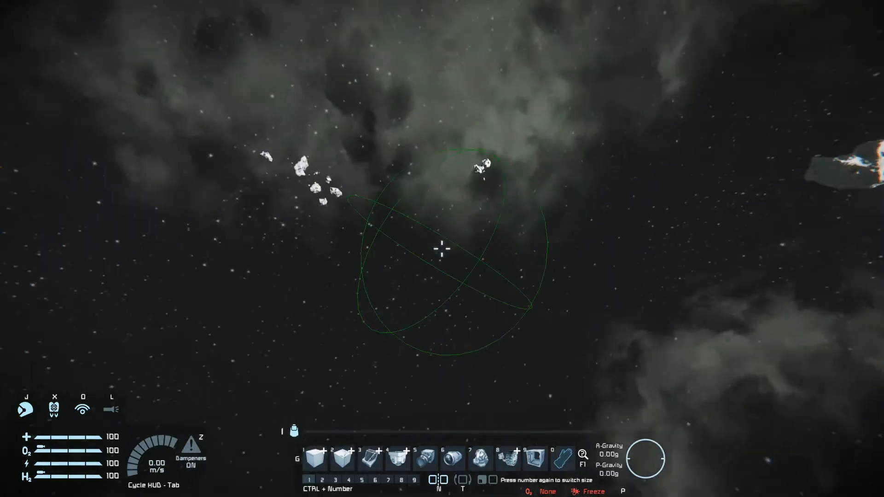
click(442, 249)
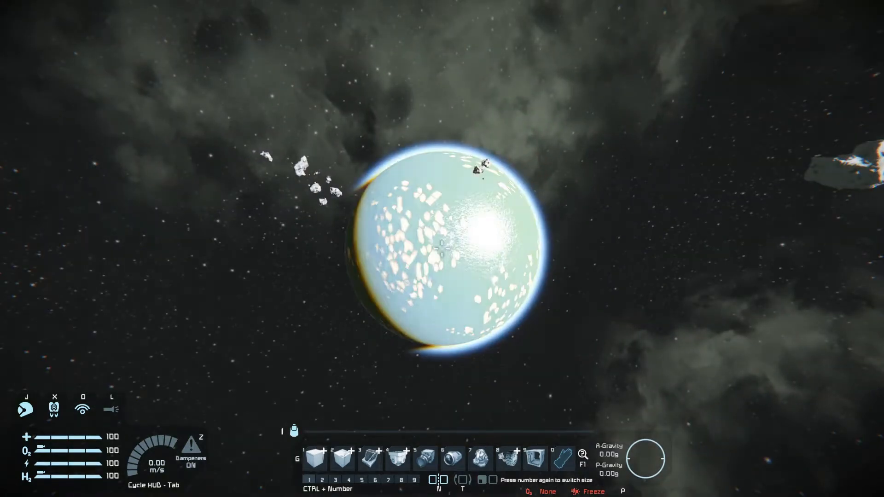
Step: Fly from space down to the spawned planet's surface
key(w)
key(w)
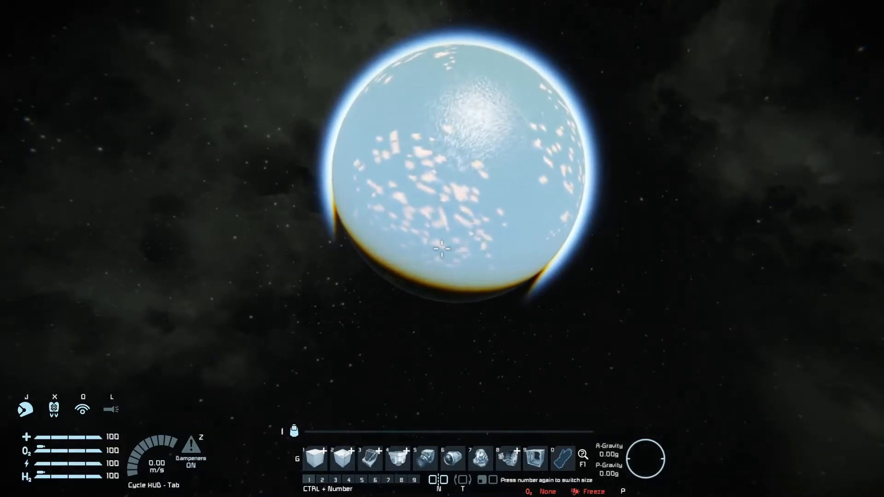
key(w)
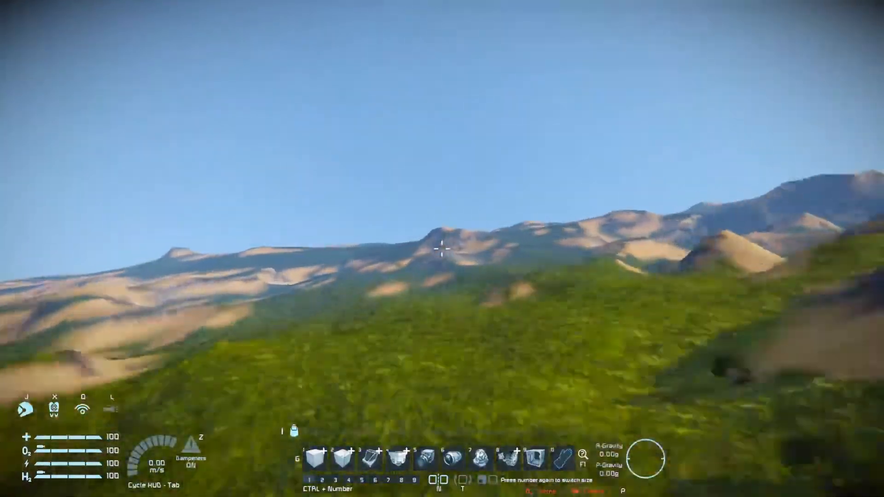
key(z)
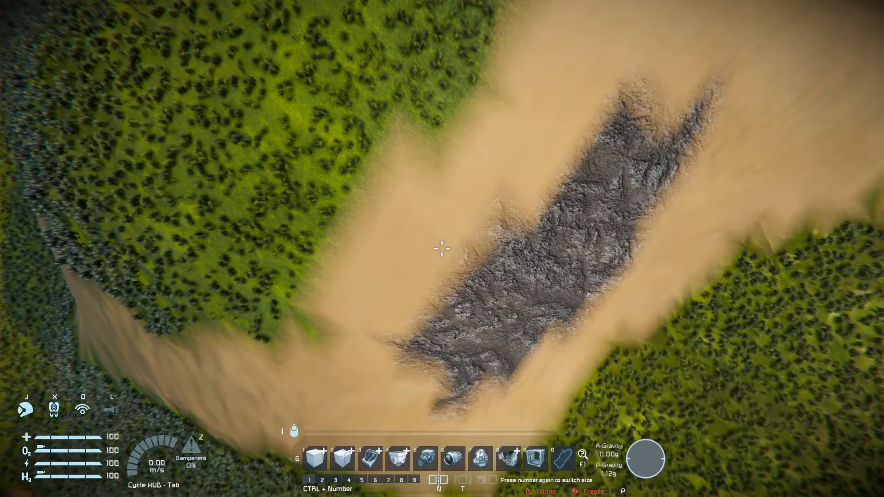
Step: Fly over the hills to examine the planet's terrain and materials, and view the whole planet from space
key(x)
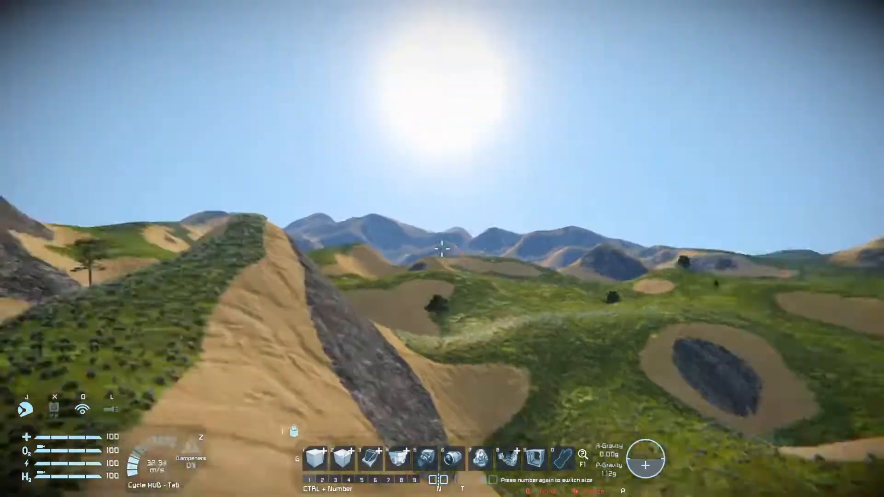
key(x)
key(w)
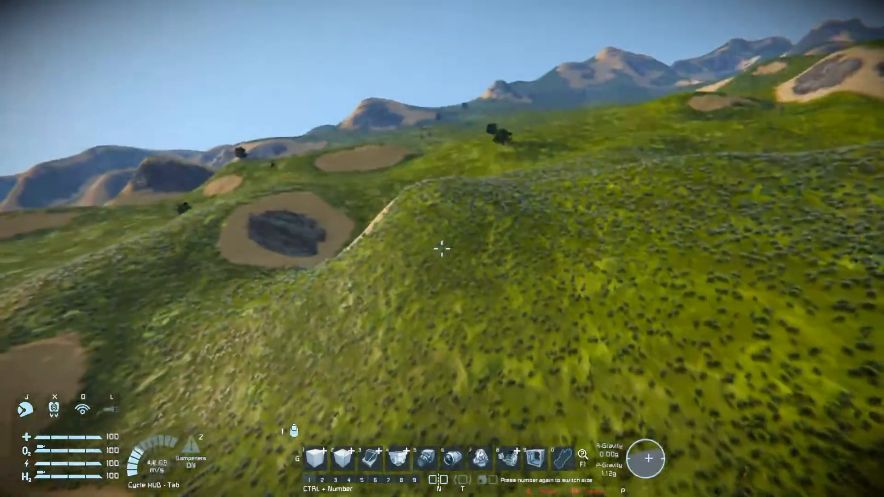
key(x)
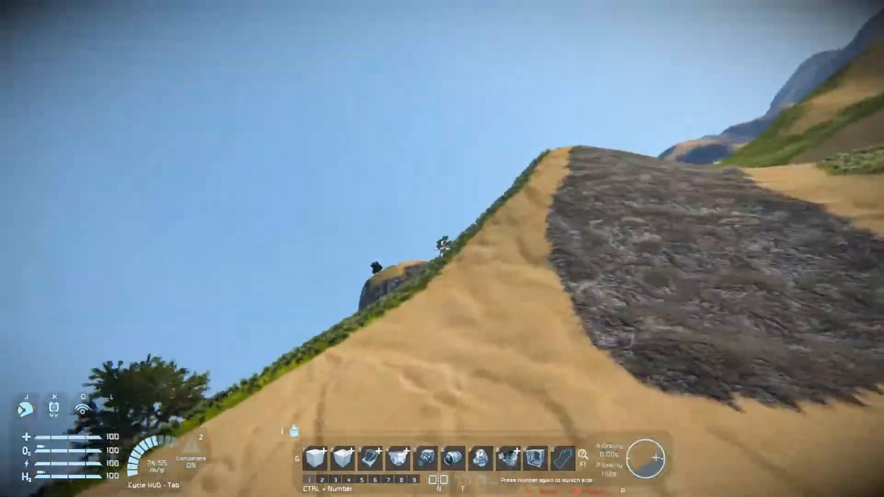
key(x)
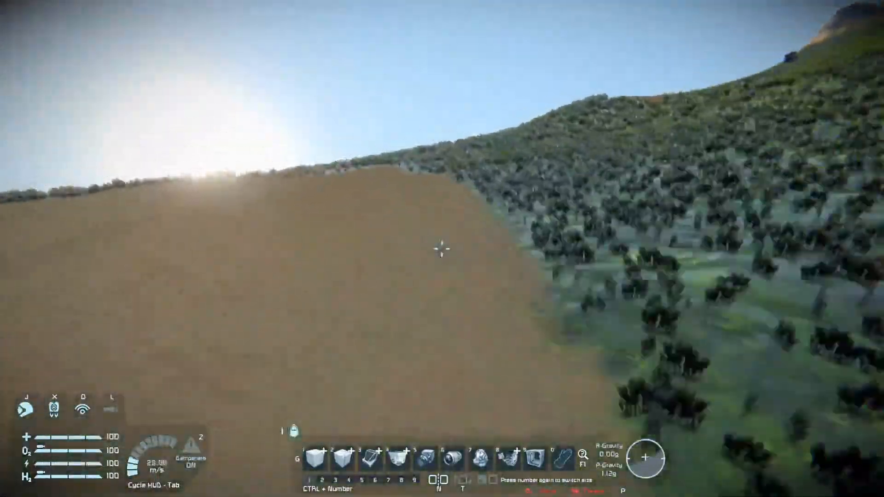
key(w)
key(x)
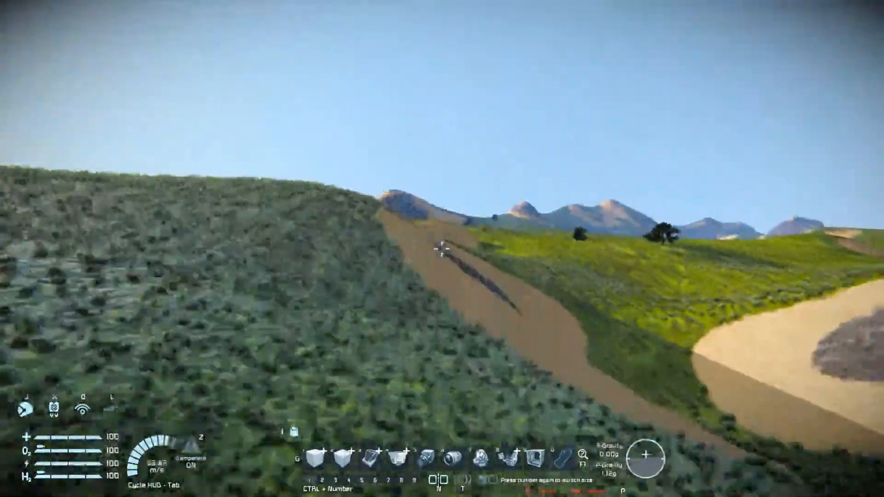
key(x)
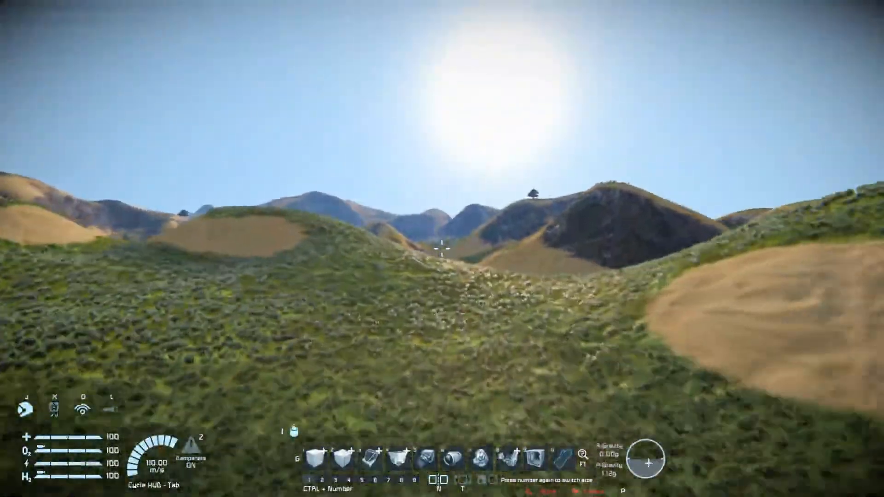
key(x)
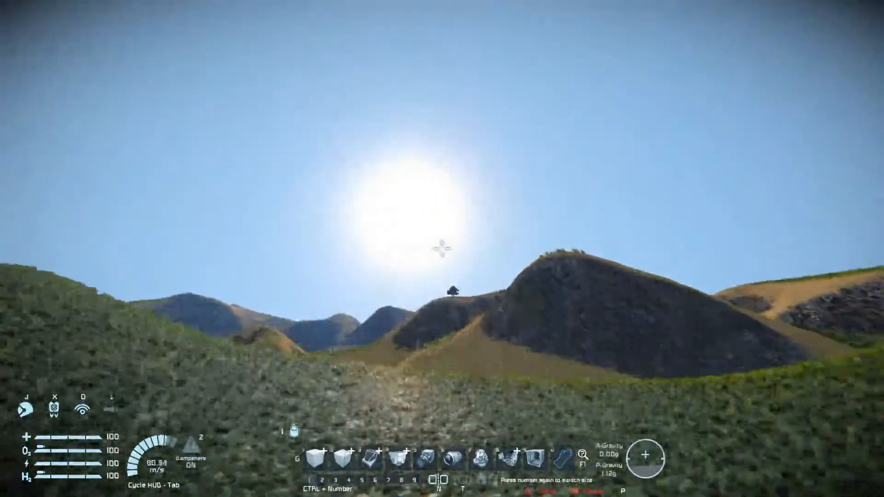
key(x)
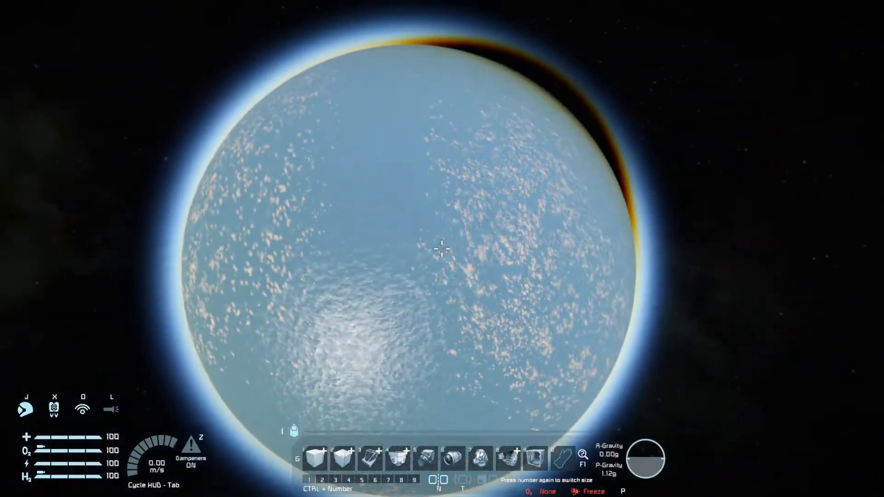
Step: Switch to WorldPainter and begin importing a new world from a height map, without saving the current world's changes
key(super)
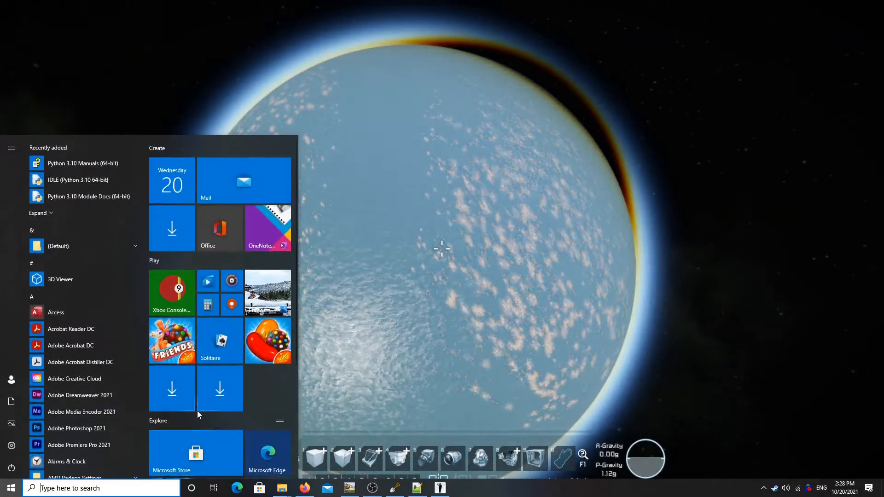
click(390, 490)
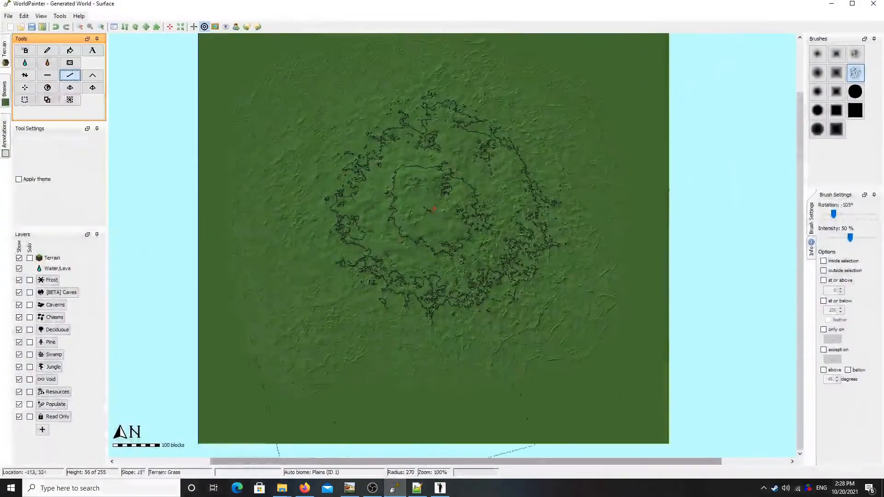
click(5, 17)
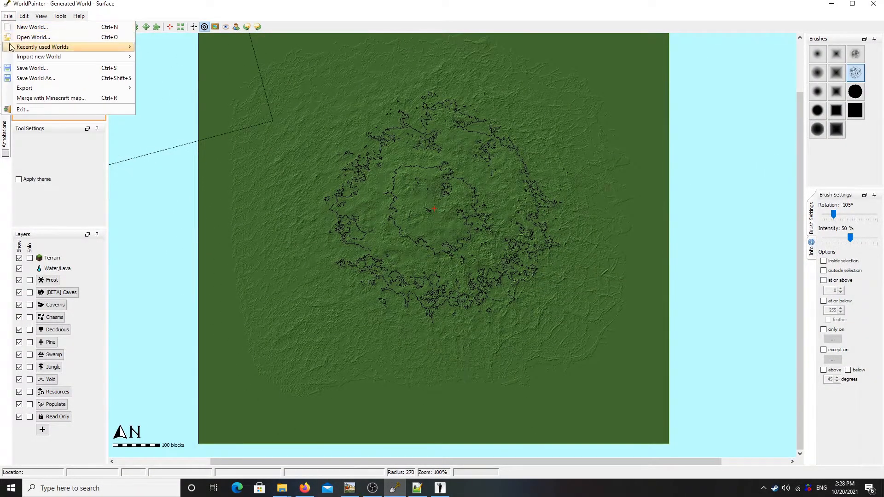
mouse_move(14, 59)
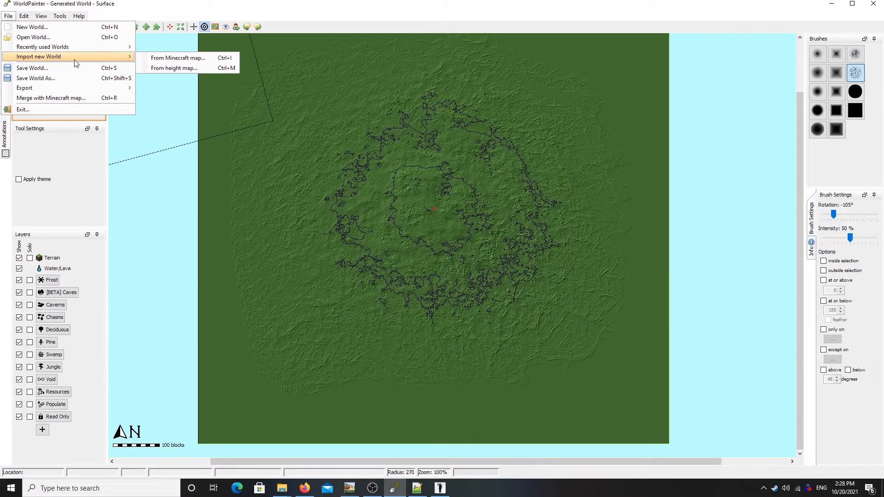
click(156, 69)
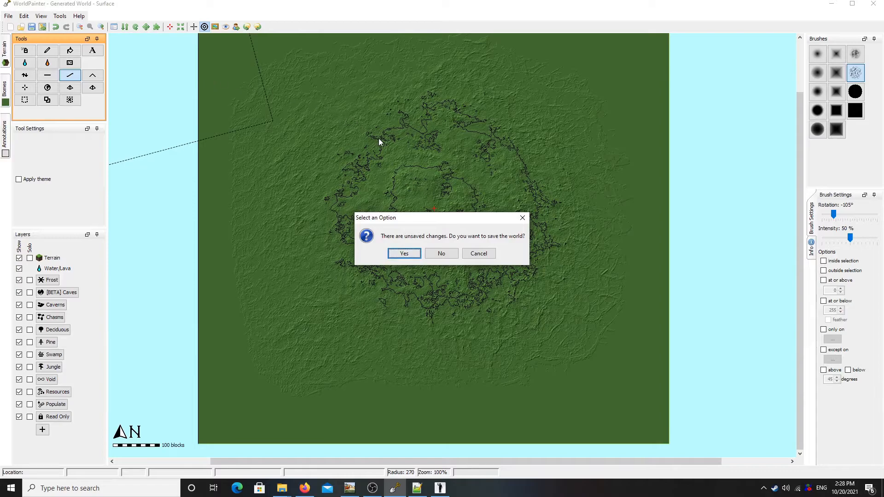
click(436, 254)
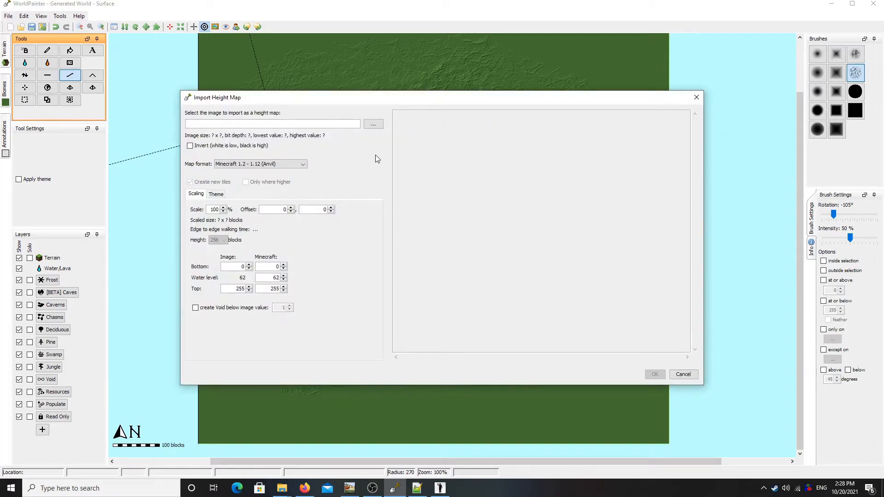
Step: Choose the back image from the Hendro mod's Data\PlanetDataFiles\Hendro folder as the height map to import
click(374, 124)
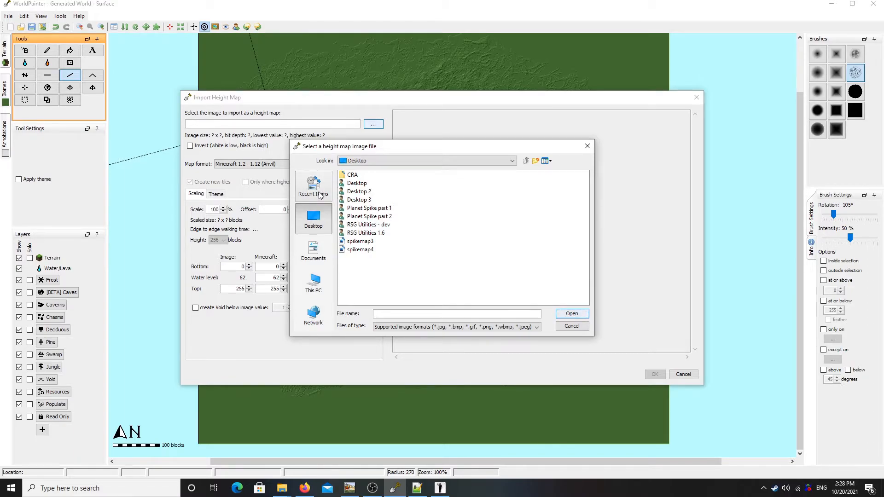
click(320, 196)
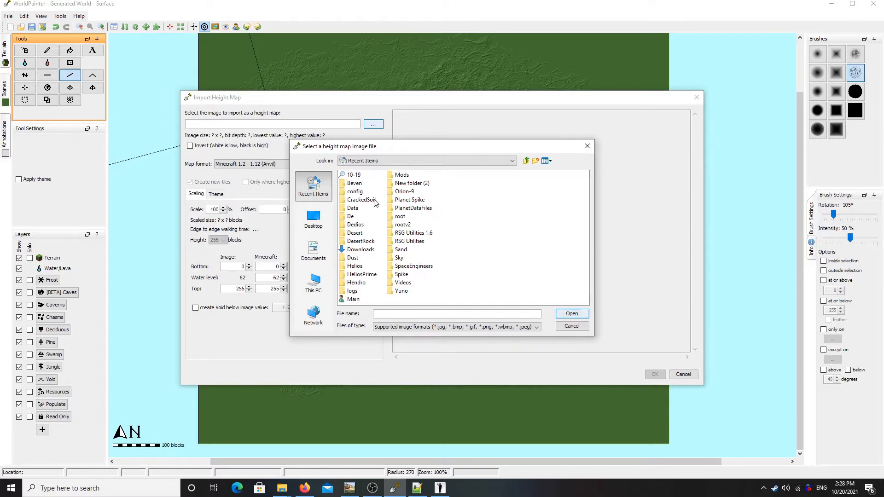
double_click(355, 183)
click(525, 161)
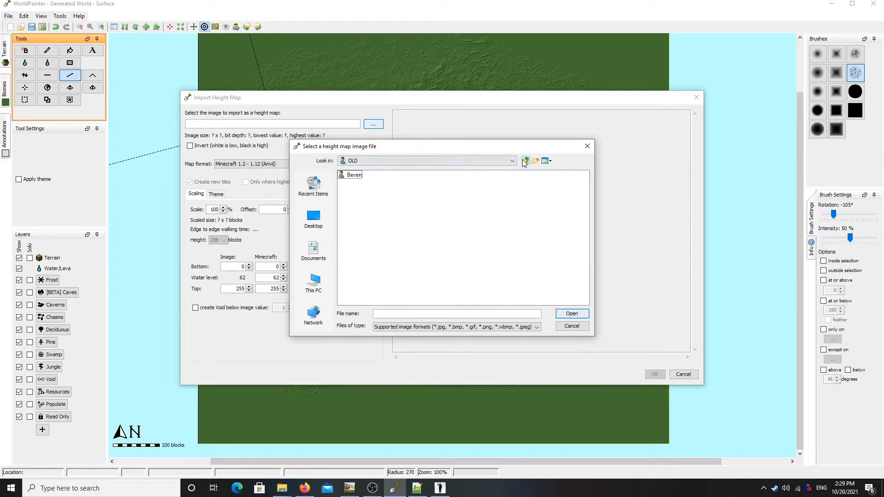
click(525, 161)
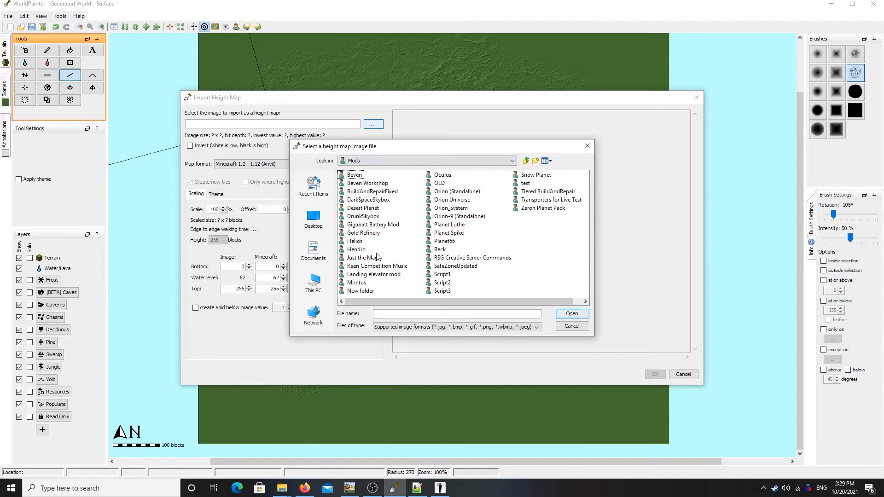
double_click(357, 249)
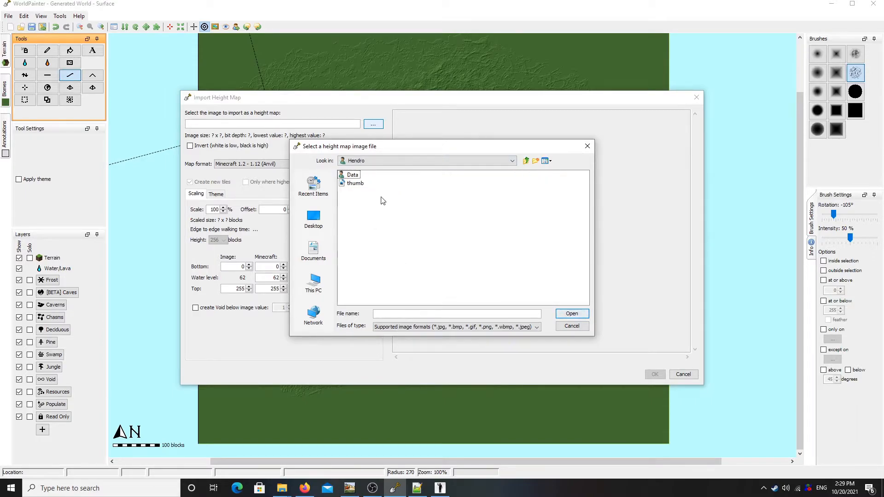
double_click(350, 176)
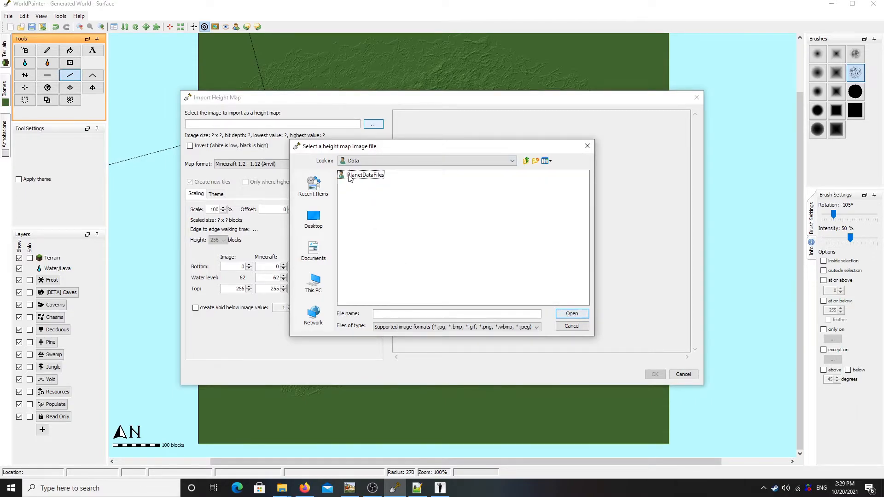
double_click(350, 177)
double_click(350, 176)
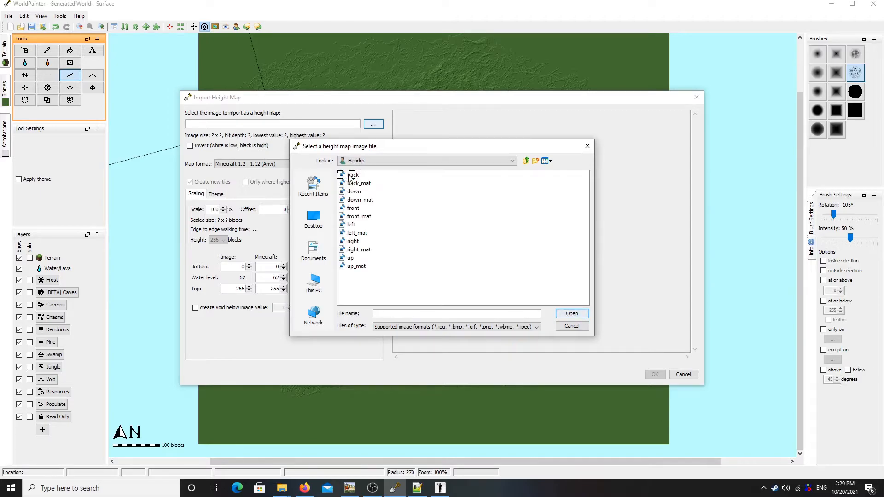
double_click(352, 175)
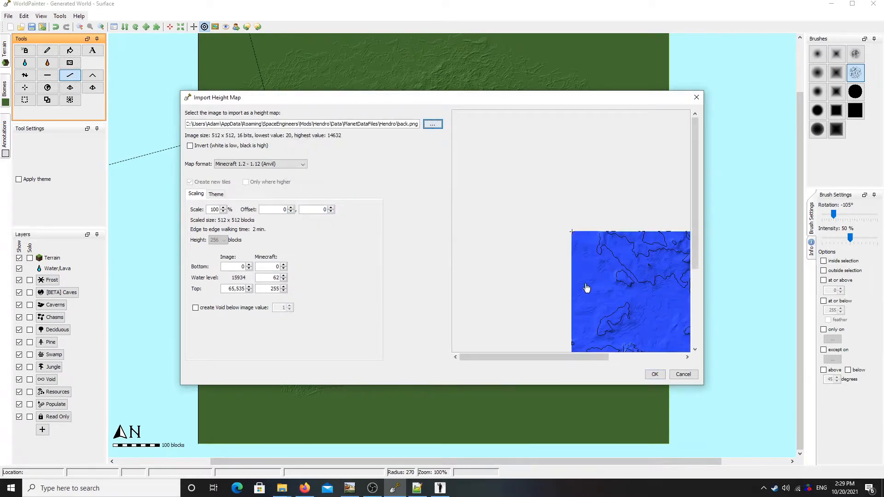
Step: Disable water-level beaches and noisy edges in the import theme, and delete the Coarse Dirt, Deep Snow and Rock terrain levels
drag(618, 303, 515, 157)
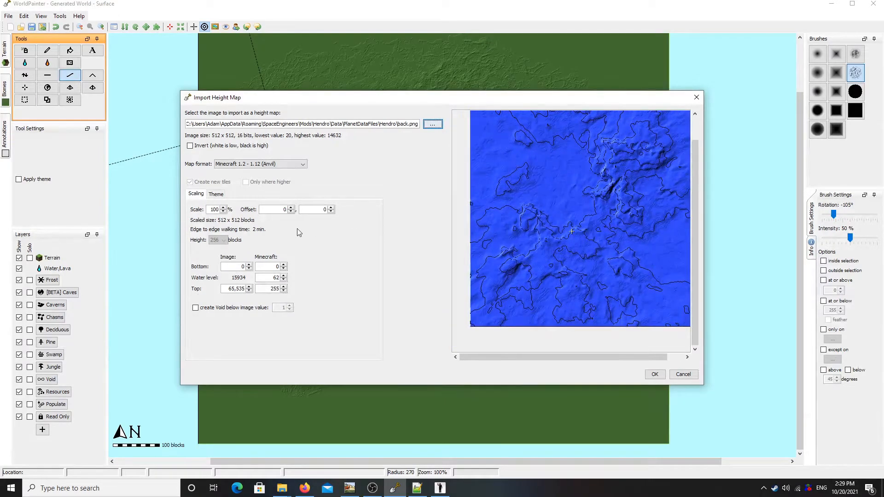
click(216, 194)
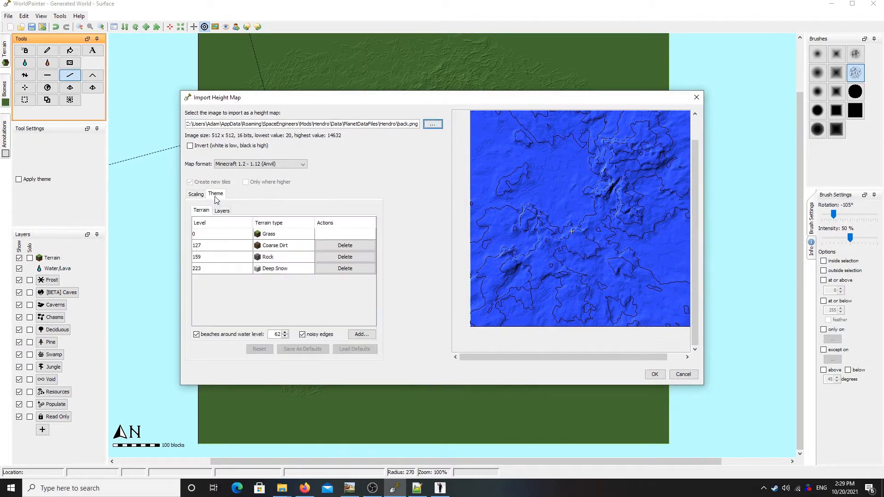
click(234, 335)
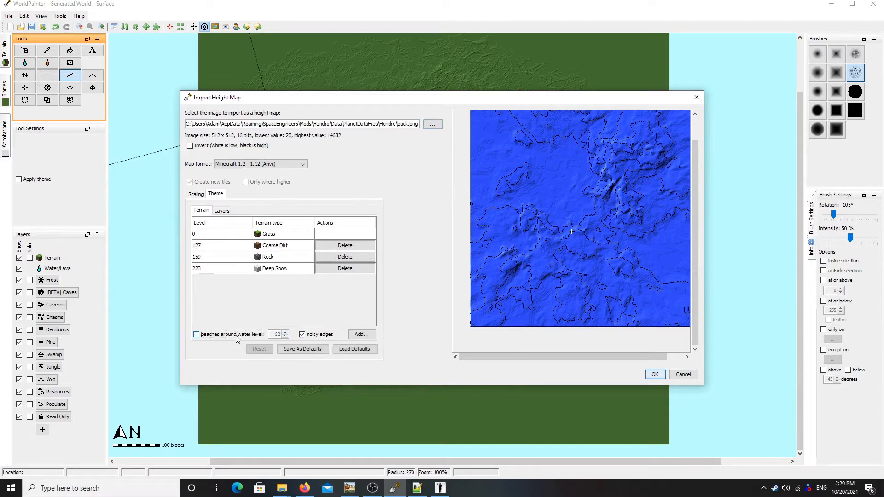
click(304, 336)
click(345, 245)
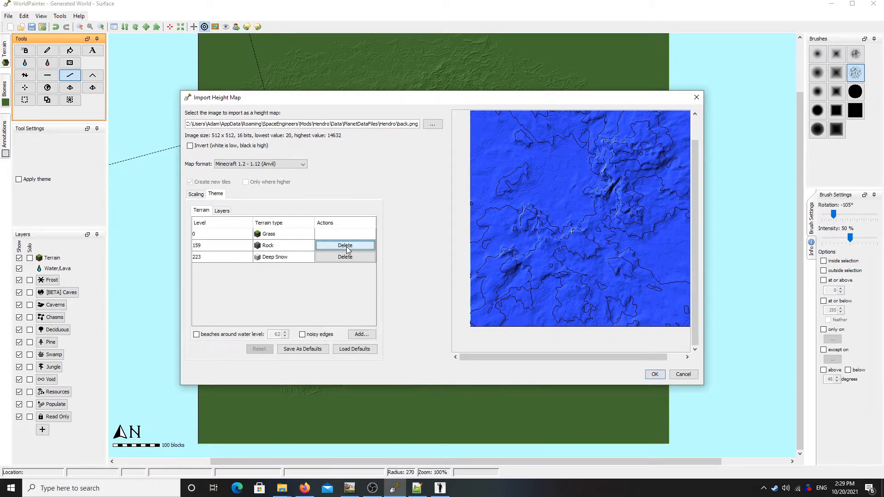
click(346, 257)
click(345, 246)
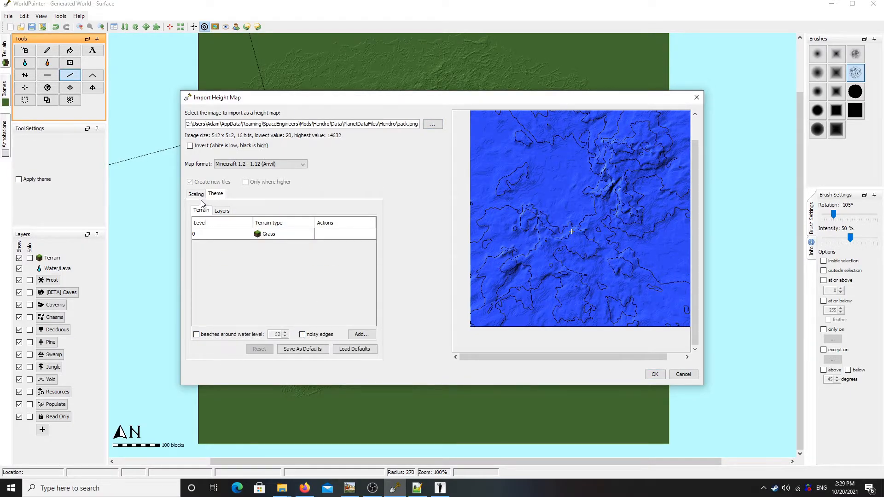
Step: Import the height map as a new world at 100% scale without inverting it
click(193, 149)
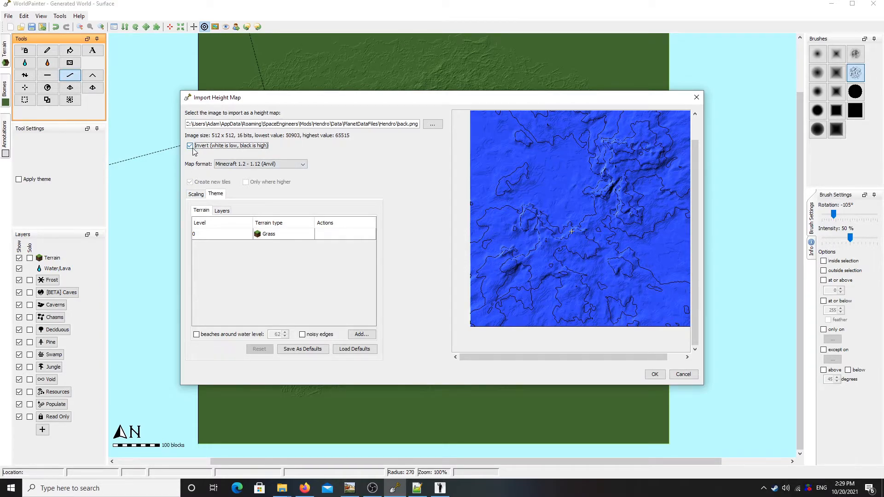
click(193, 149)
click(198, 195)
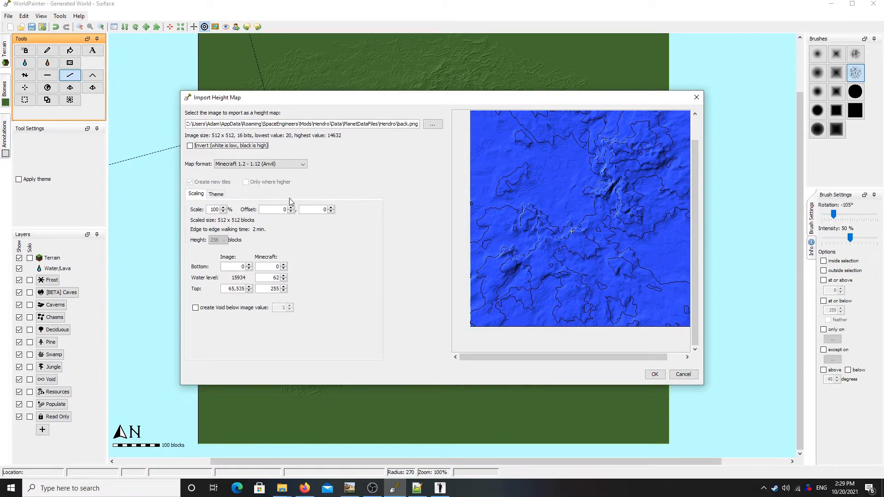
drag(500, 191, 516, 201)
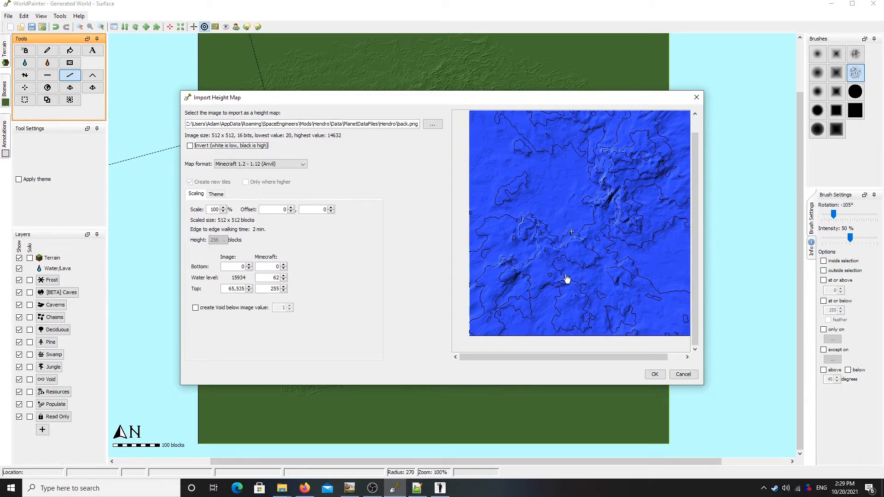
mouse_move(554, 226)
mouse_down()
mouse_move(480, 238)
mouse_move(539, 239)
mouse_move(525, 222)
mouse_move(552, 212)
mouse_up()
drag(681, 215, 626, 224)
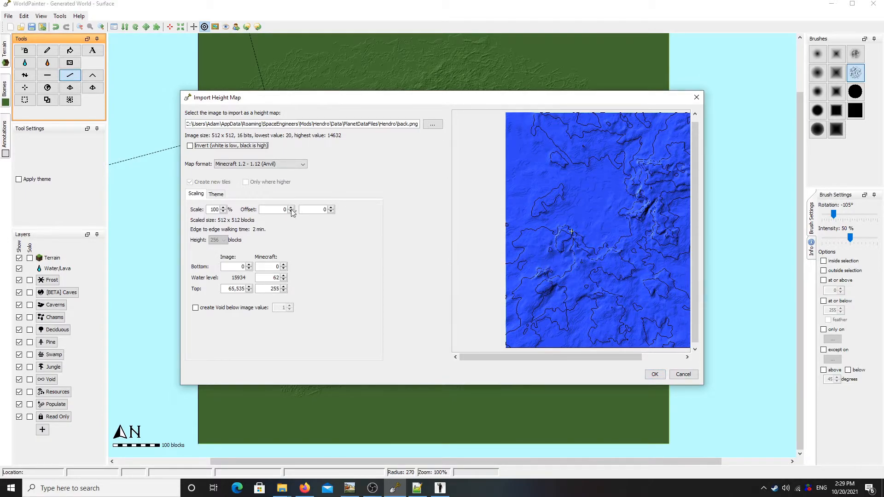
drag(588, 165, 545, 153)
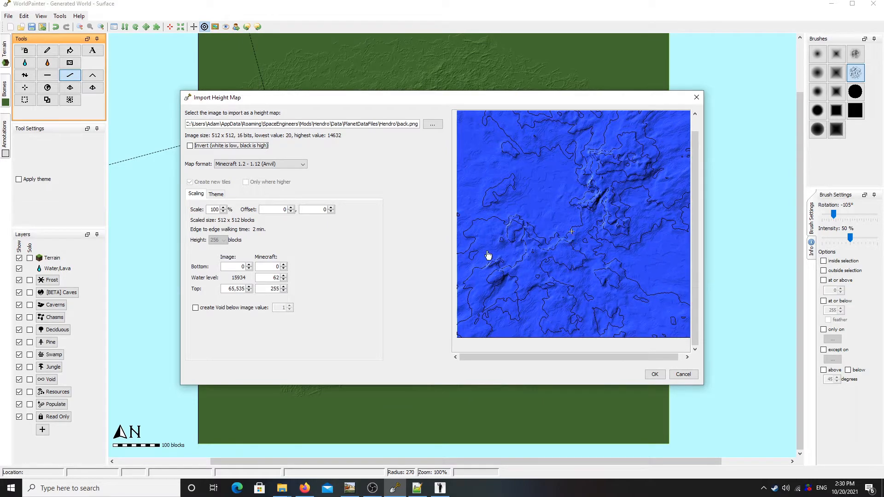
click(656, 374)
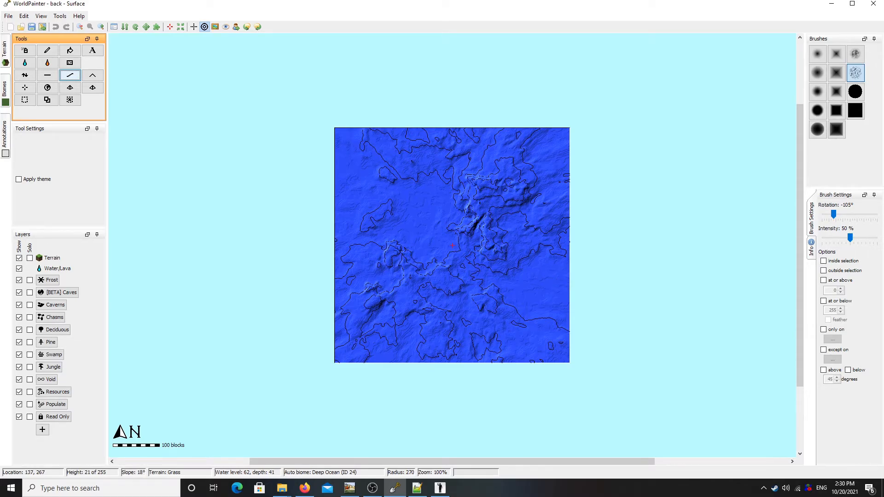
Step: Brush the terrain height around the centre of the imported map with the Height tool and a smooth round brush, radius 45
alt+scroll(480, 237, down, 1)
scroll(481, 239, up, 1)
click(25, 75)
click(818, 54)
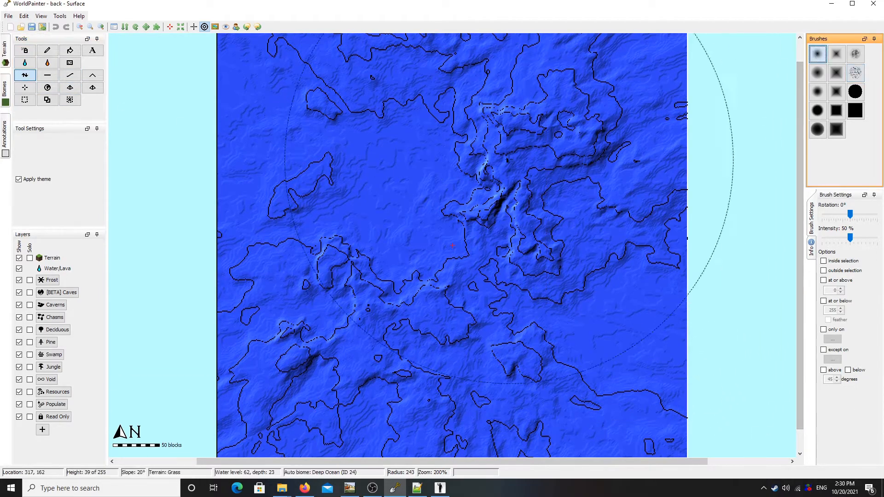
mouse_move(441, 149)
mouse_down()
mouse_move(438, 115)
mouse_move(465, 175)
mouse_move(392, 221)
mouse_up()
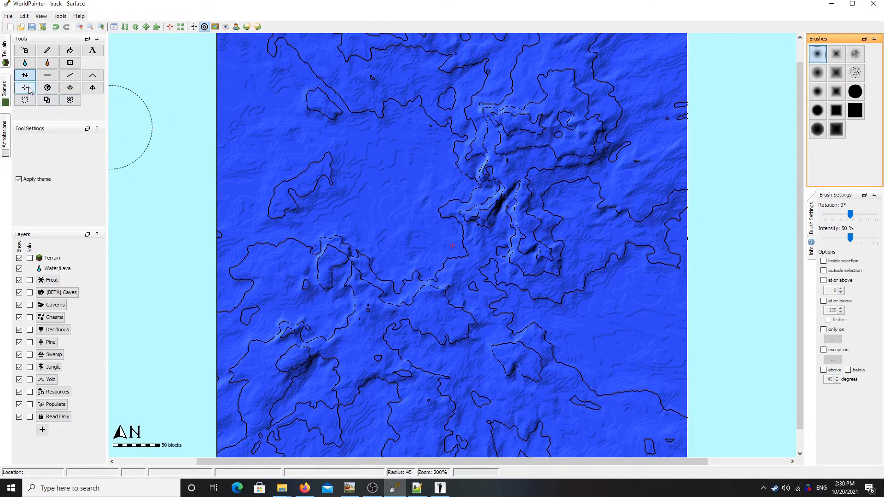
click(93, 75)
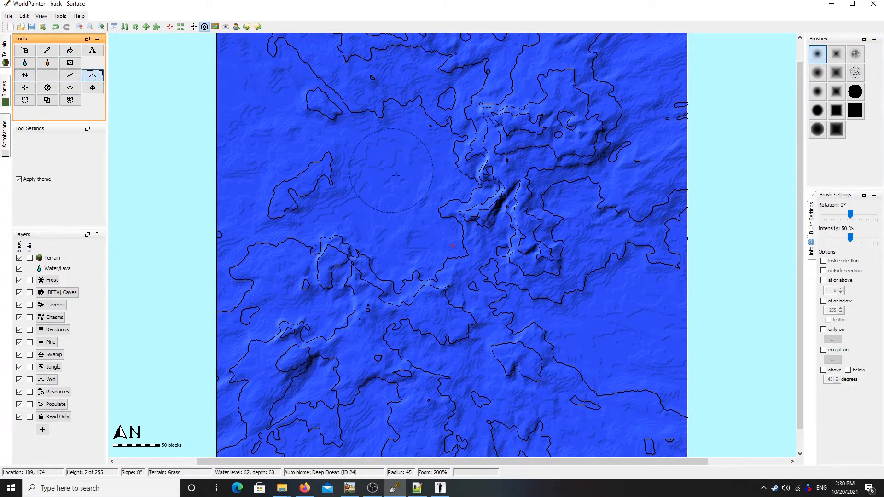
drag(412, 209, 412, 209)
key(ctrl+z)
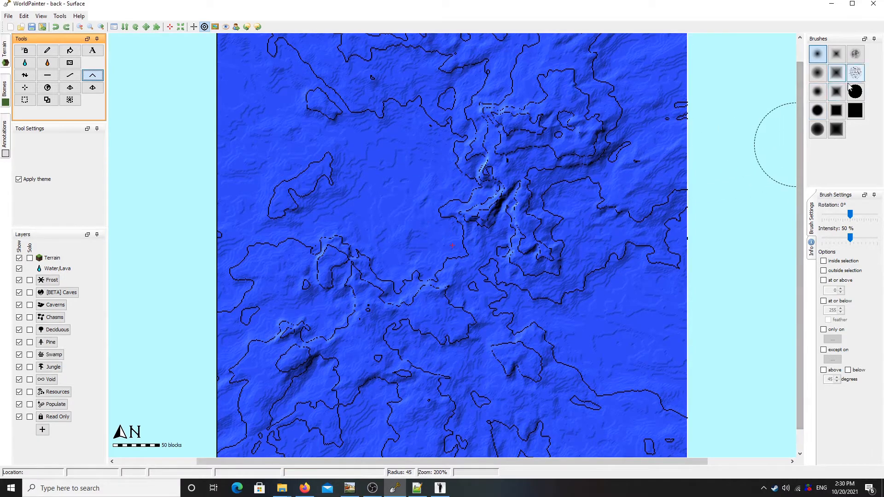
Step: Raise a square pyramid about 120 blocks wide just west of the map's centre with the pyramid tool
click(837, 54)
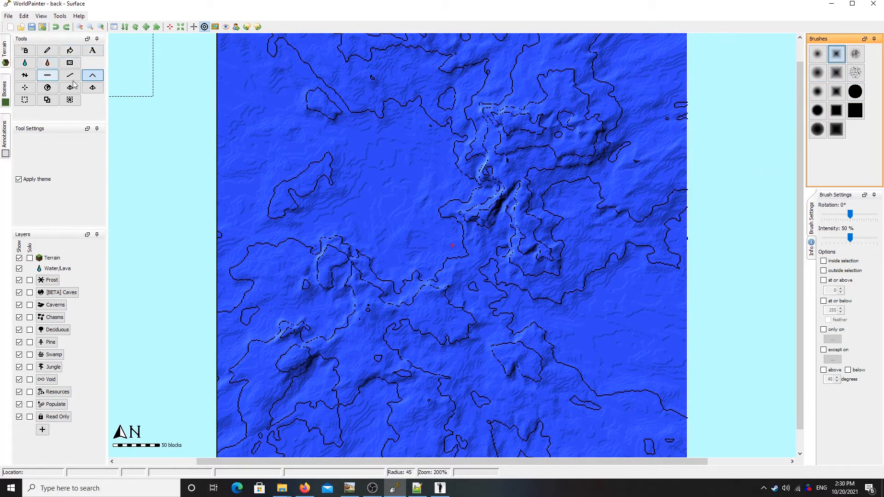
click(92, 87)
drag(404, 221, 404, 221)
scroll(453, 245, down, 2)
scroll(452, 246, up, 2)
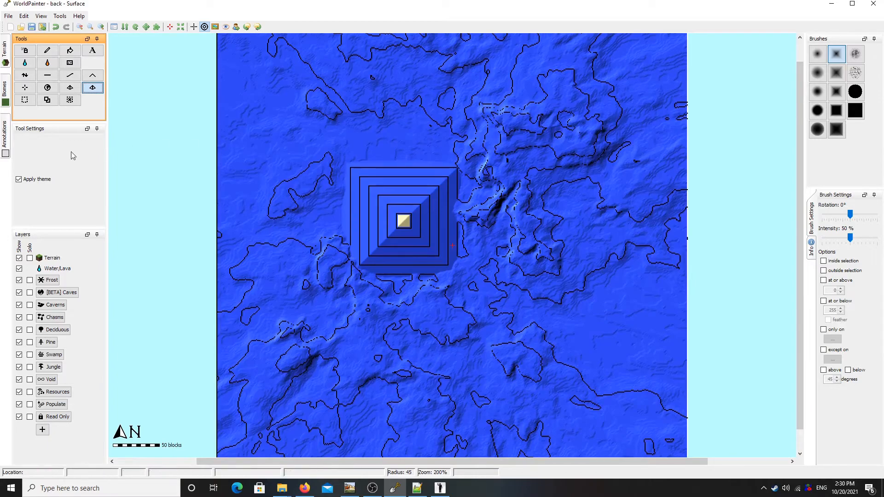
Step: Export the world as a high resolution height map to the Desktop, named pyramid
click(8, 17)
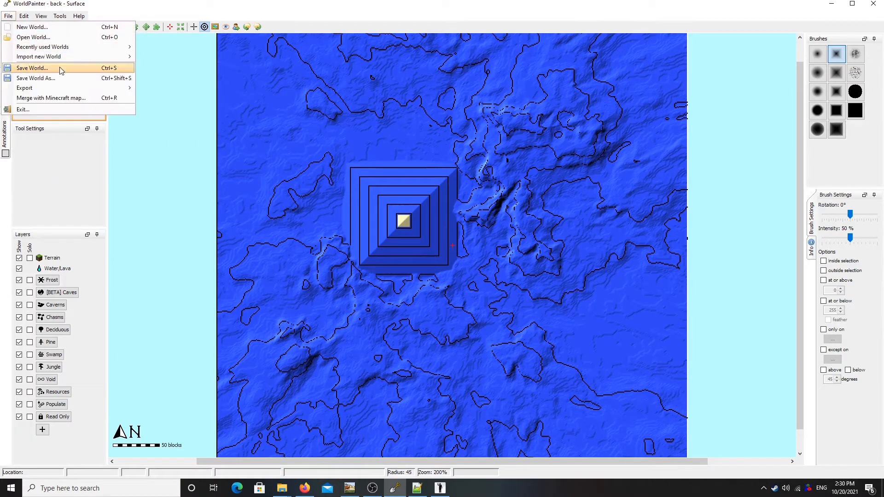
click(46, 95)
click(462, 254)
click(24, 15)
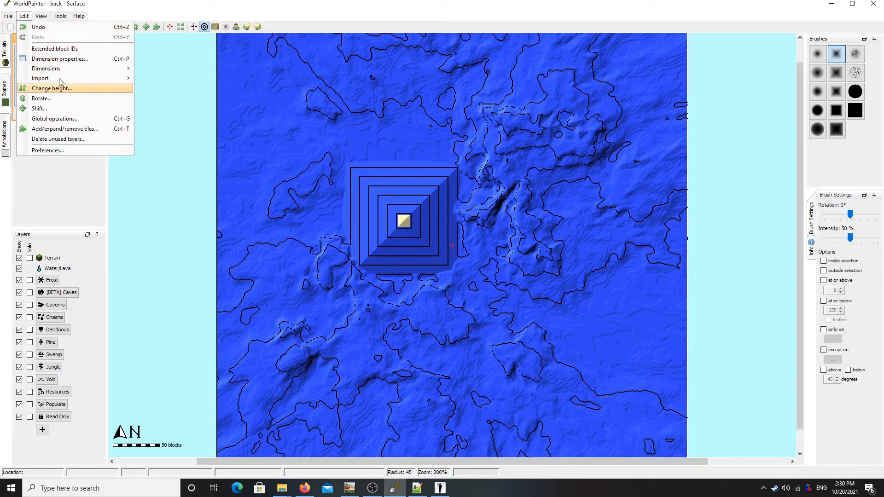
mouse_move(9, 16)
mouse_move(37, 88)
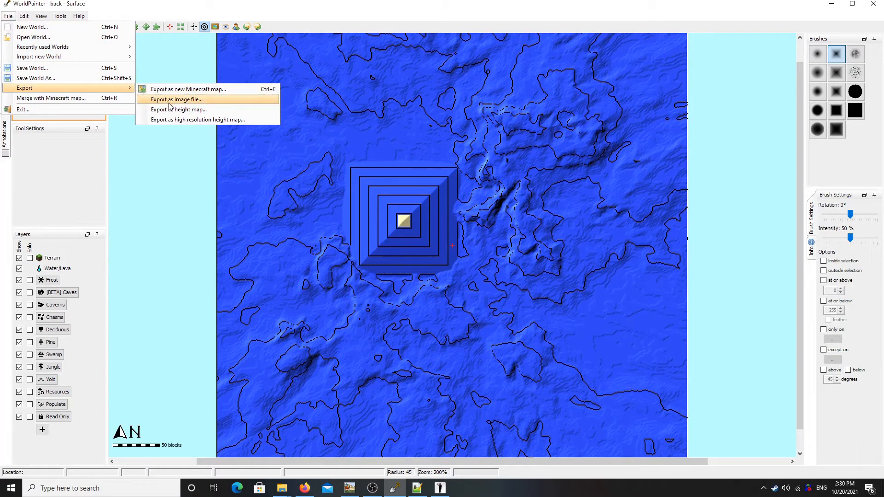
click(175, 119)
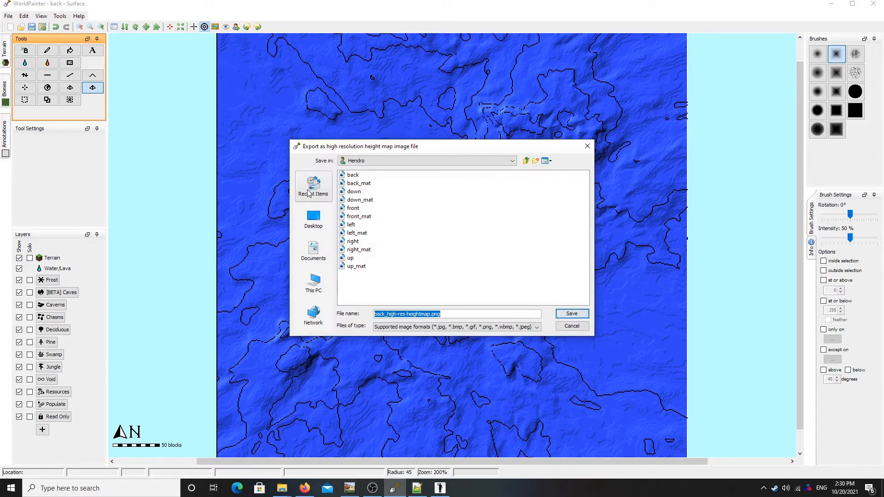
click(313, 218)
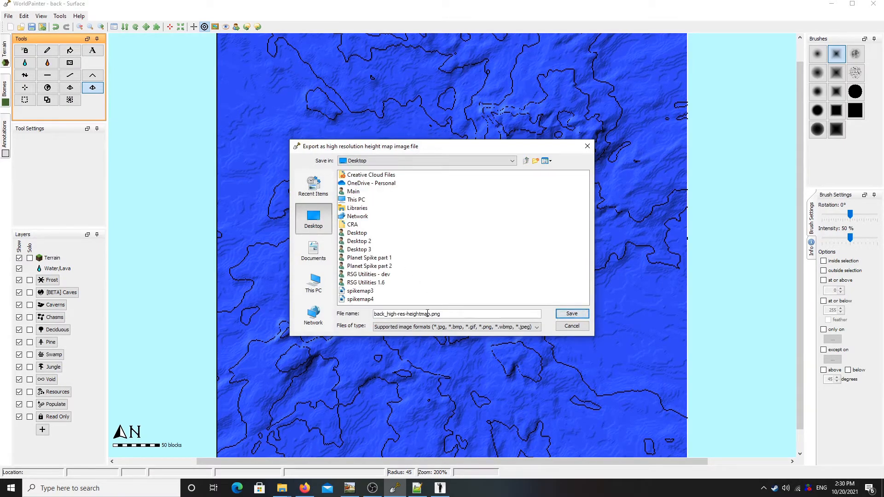
drag(431, 314, 353, 310)
text(pyramid)
click(571, 313)
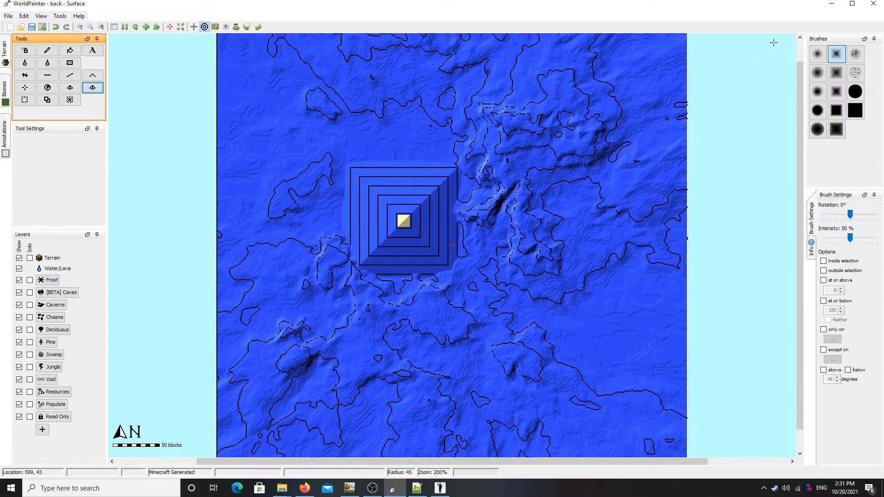
Step: Switch to File Explorer at the Planet Spike mod's PlanetDataFiles folder and open the Desktop folder in a second window beside it
click(835, 4)
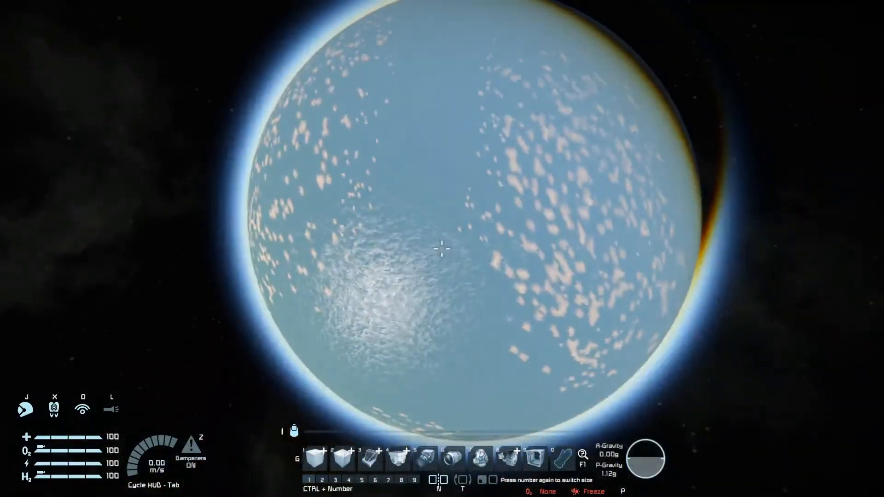
key(super)
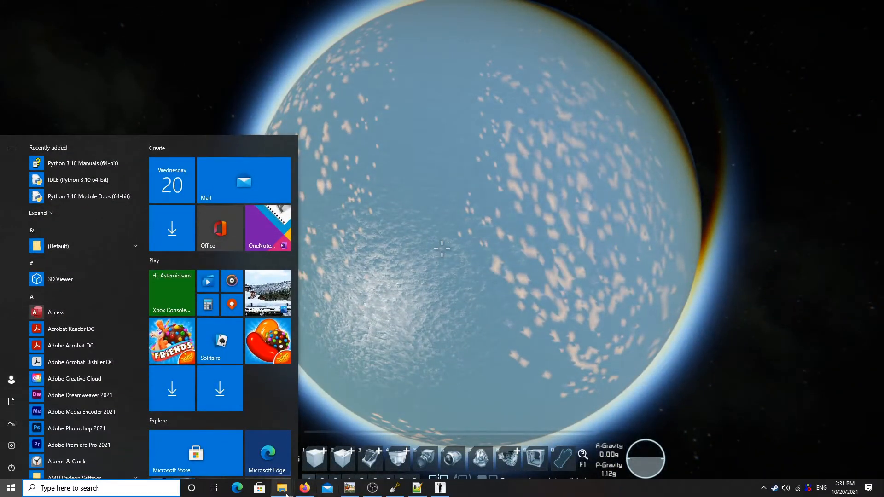
mouse_move(282, 489)
click(300, 449)
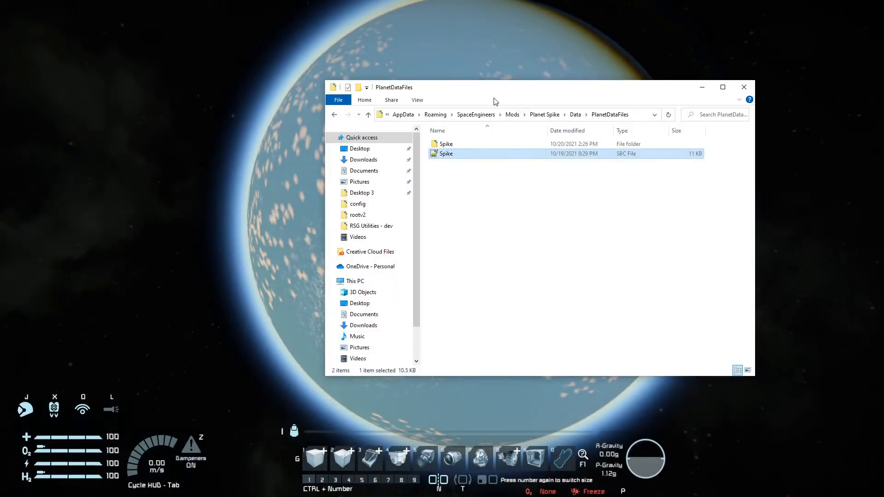
right_click(373, 152)
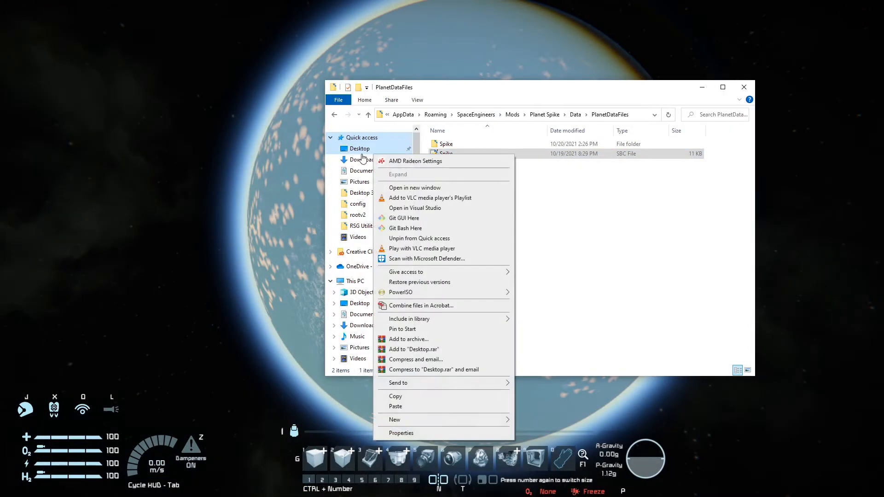
click(391, 187)
drag(412, 103, 323, 167)
drag(311, 161, 283, 200)
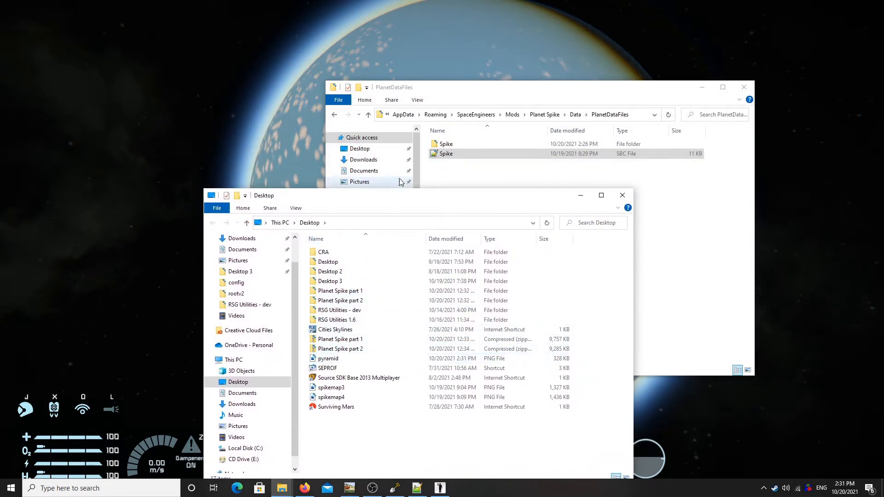
Step: Move the pyramid image from the Desktop into the Spike planet data folder
double_click(436, 146)
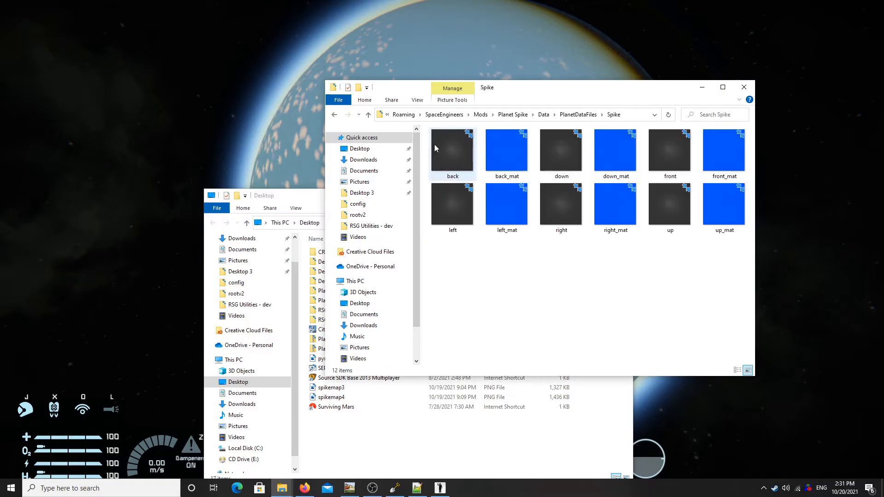
click(353, 457)
drag(338, 362, 548, 213)
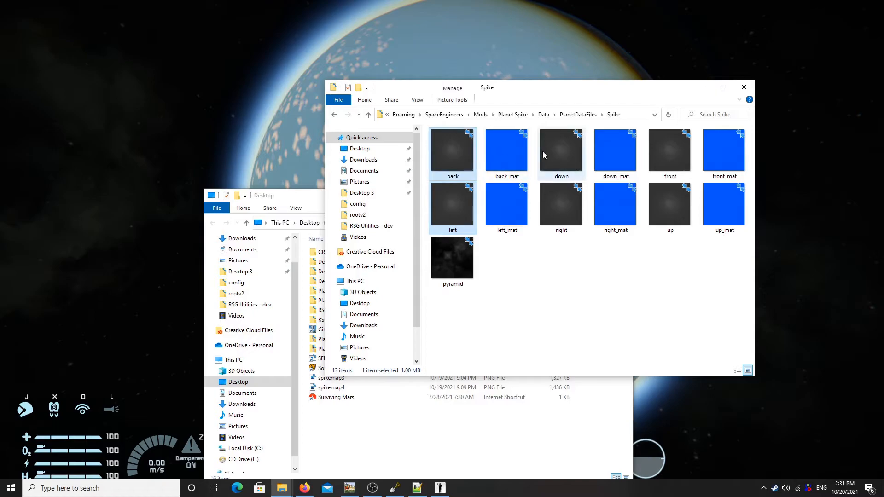
Step: Delete the old back, down, front, left, right and up height maps from the Spike folder, keeping the _mat images
ctrl+click(565, 200)
ctrl+click(685, 160)
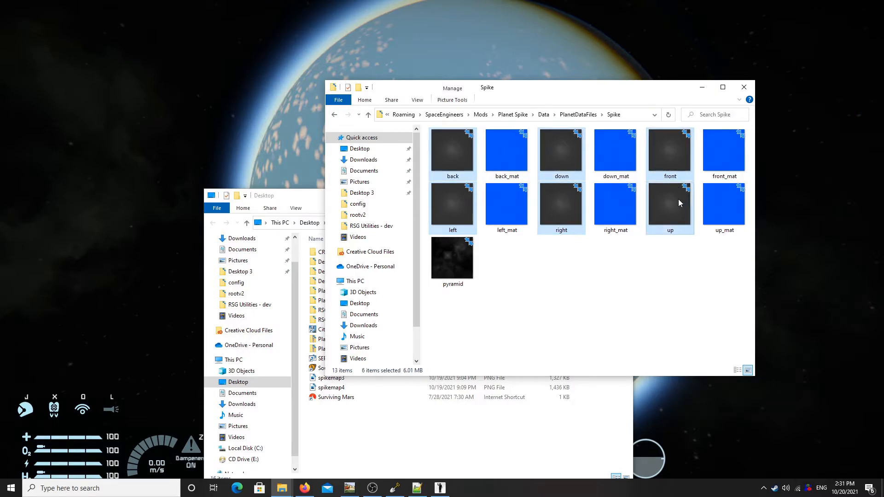
key(Delete)
Step: Make five copies of the pyramid image in the Spike folder
click(457, 233)
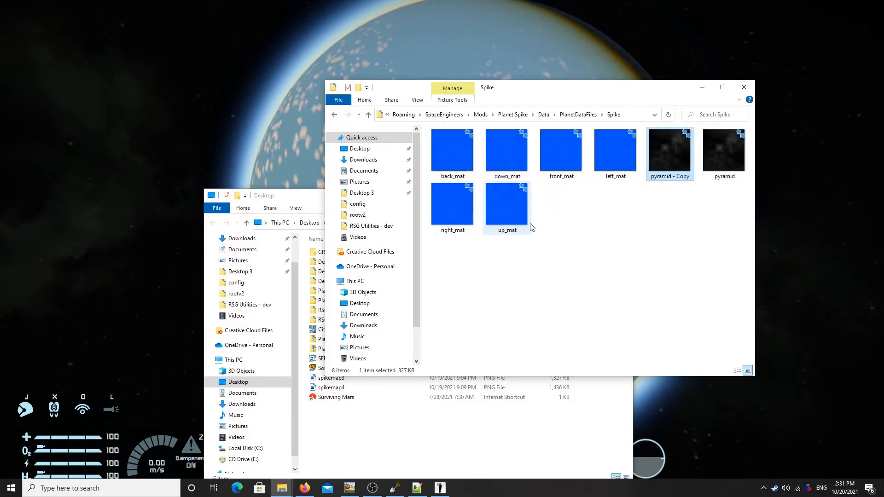
key(ctrl+v)
key(ctrl+v)
key(ctrl+v)
key(ctrl+v)
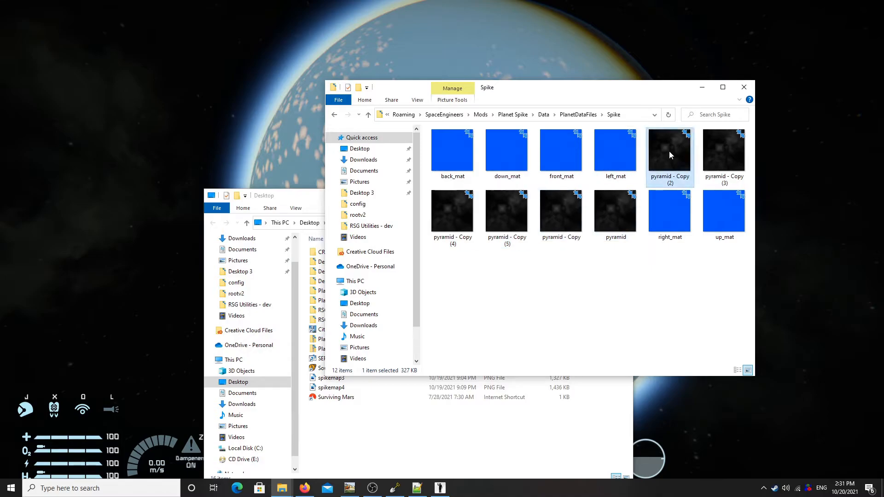
Step: Rename the "pyramid - Copy (2)" image as back
right_click(670, 152)
click(689, 458)
text(back)
key(Return)
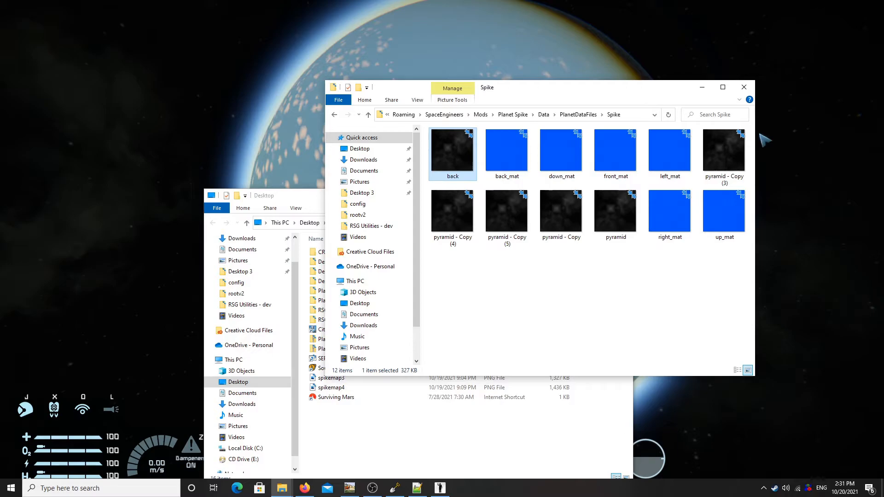
Step: Rename the "pyramid - Copy (3)" image as left and the "pyramid - Copy (4)" image as down
right_click(734, 184)
click(743, 458)
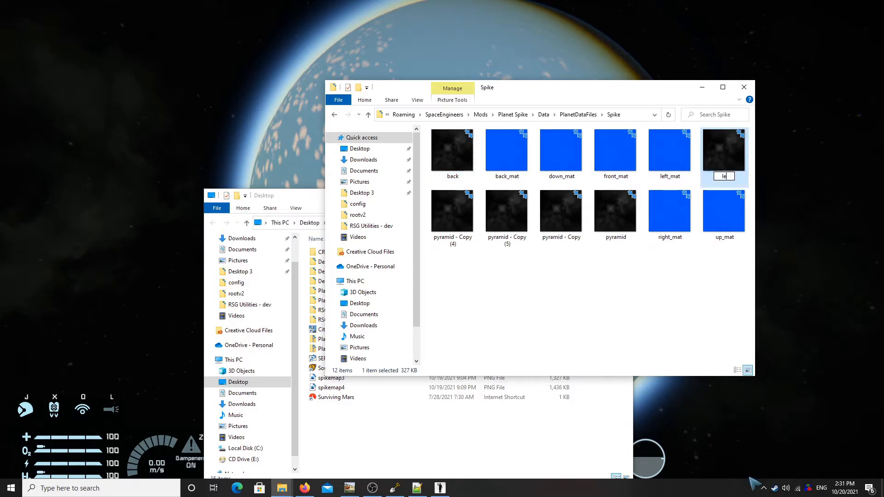
key(Return)
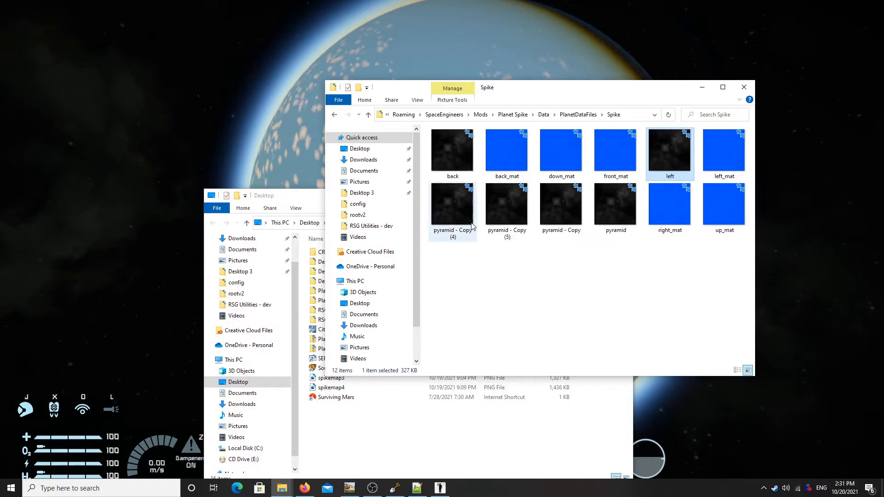
right_click(452, 221)
click(477, 458)
text(down)
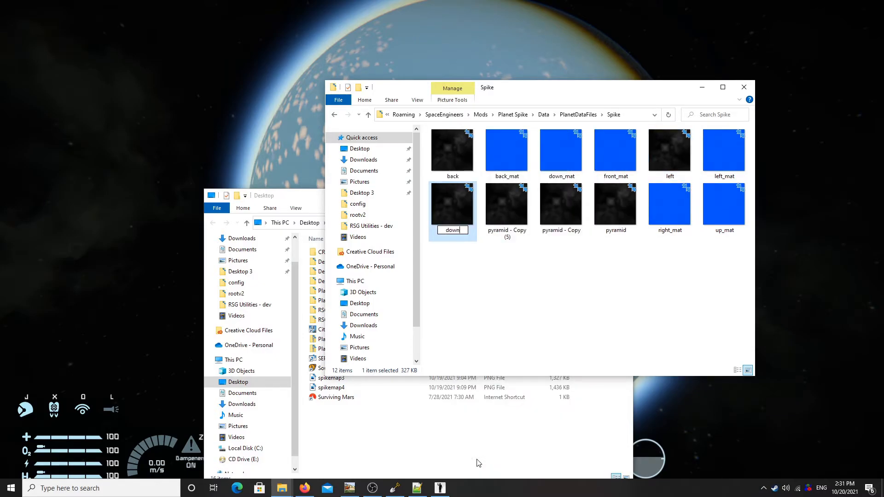
key(Return)
Step: Rename the "pyramid - Copy (5)" image as right and the "pyramid - Copy" image as front
right_click(497, 210)
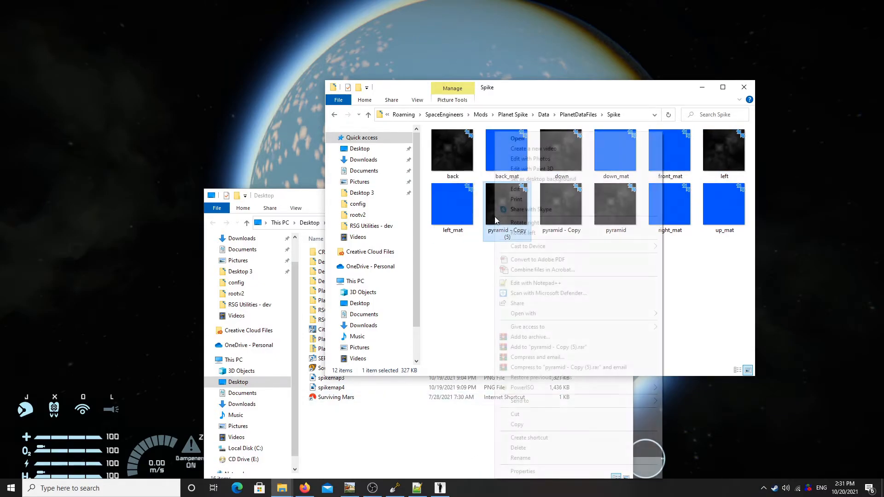
click(540, 460)
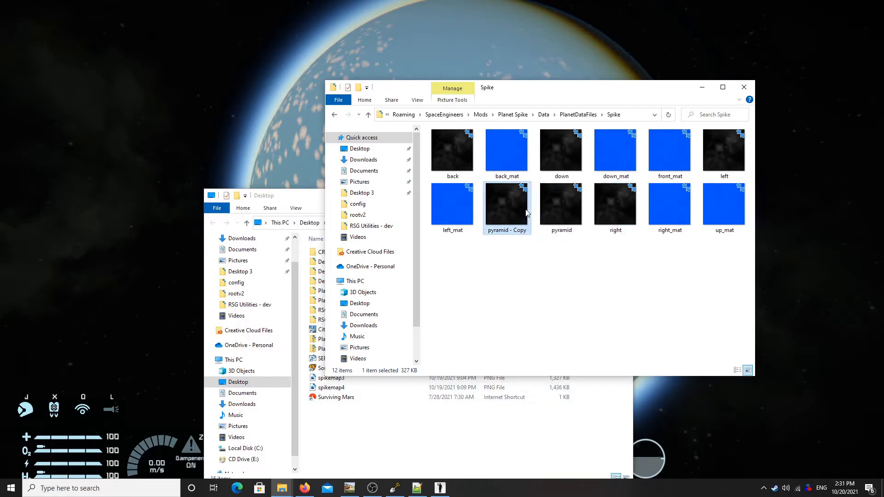
right_click(526, 212)
click(552, 458)
text(front)
key(Return)
Step: Rename the original pyramid image in the Spike folder as up
right_click(579, 217)
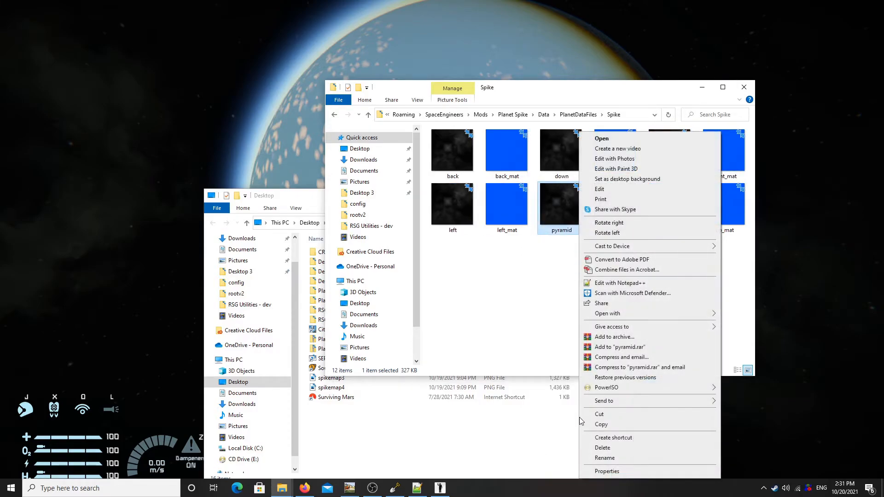
click(601, 459)
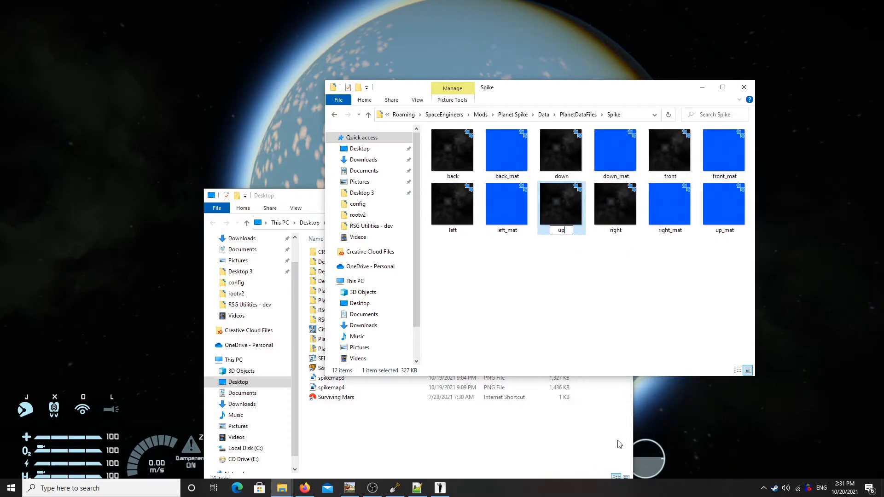
key(Return)
Step: Switch to Space Engineers and quick-load the saved world
key(alt+Tab)
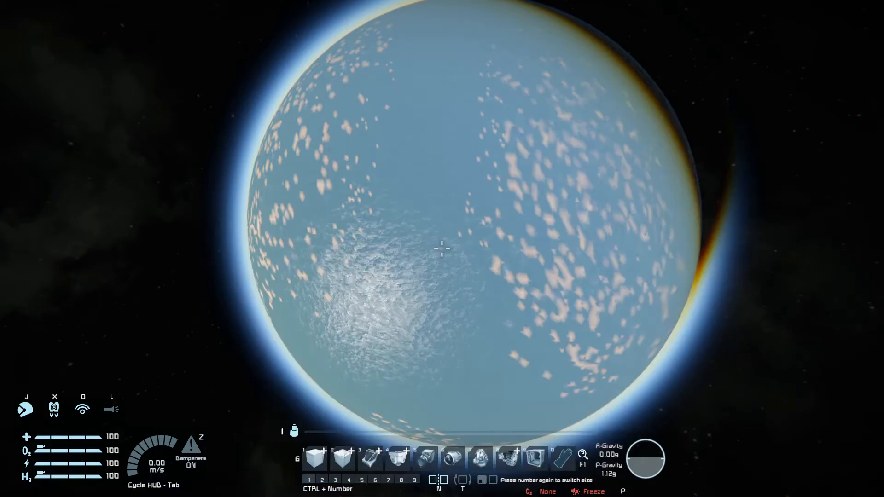
key(F5)
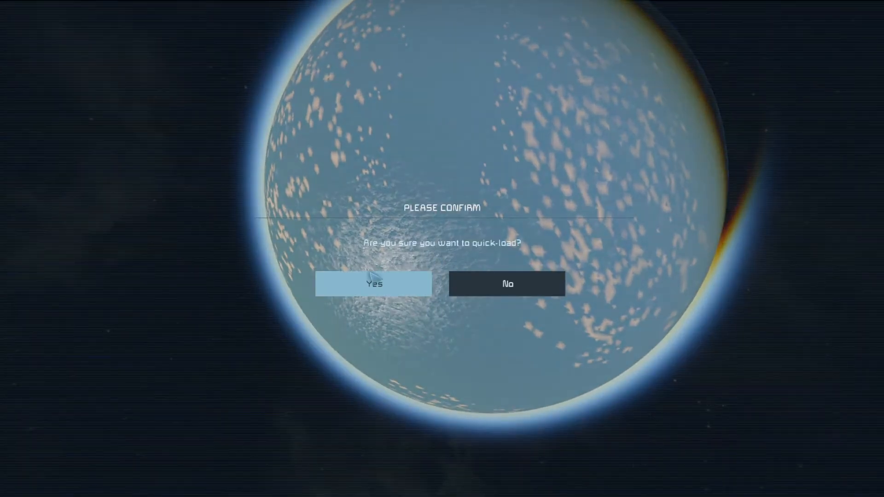
click(384, 272)
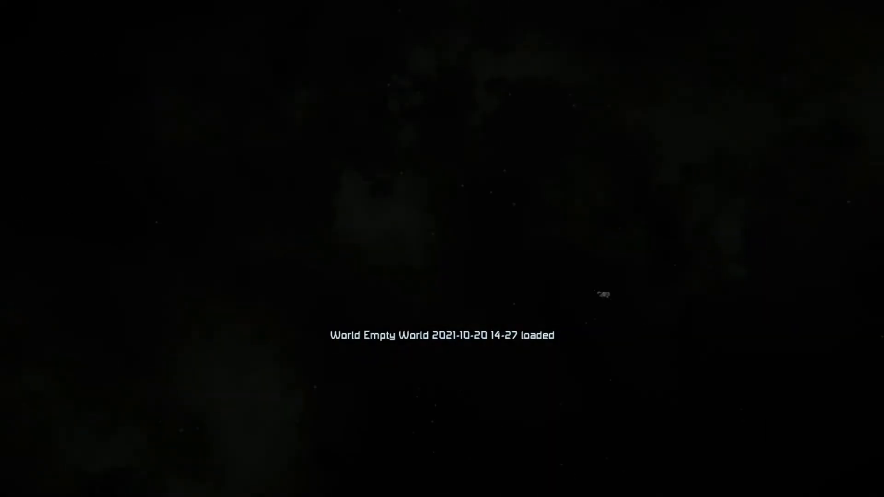
Step: Spawn a Spike planet at close to the maximum size and place it in empty space
key(shift+F10)
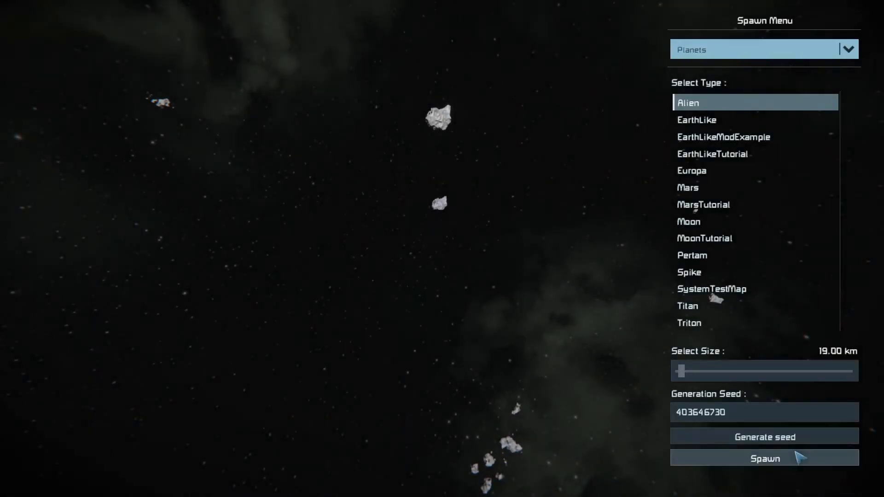
click(704, 272)
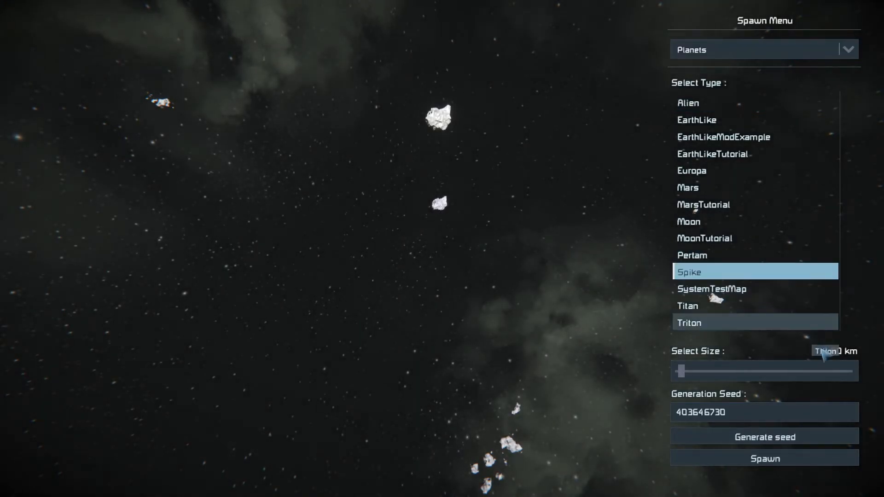
click(848, 371)
click(824, 459)
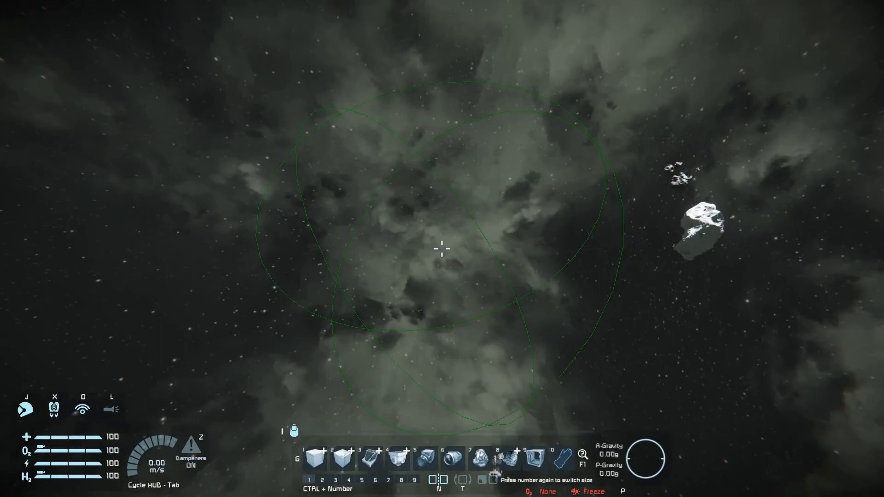
click(441, 249)
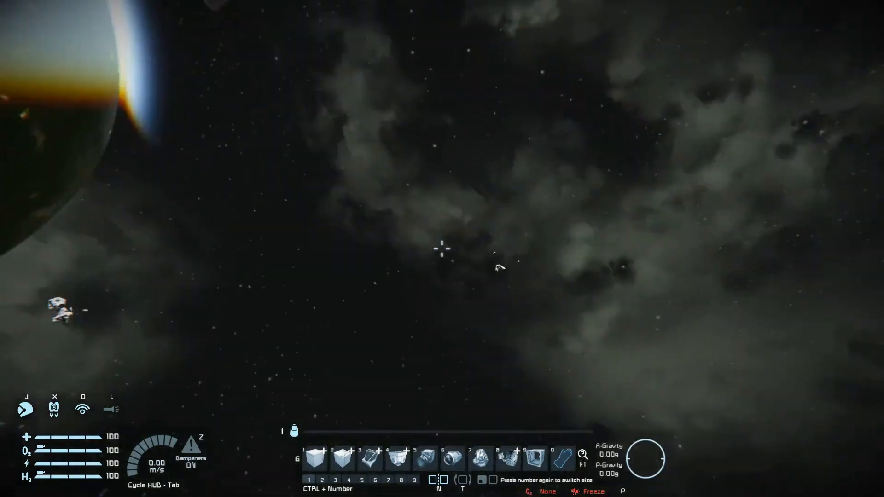
Step: Fly down to the new Spike planet and examine the pyramid's slopes and peak up close and from orbit
key(w)
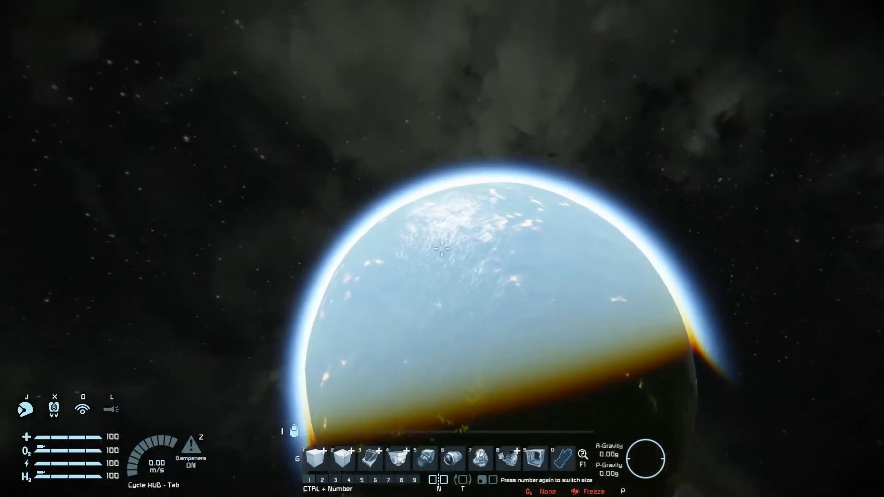
key(s)
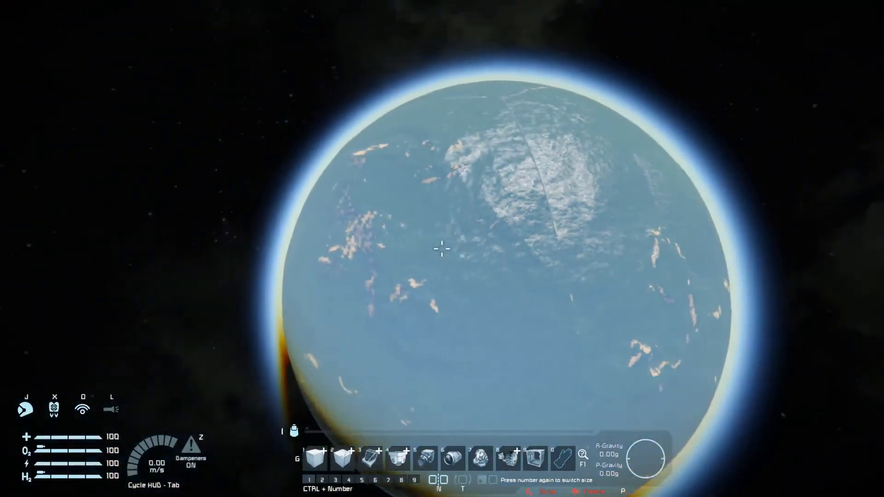
key(w)
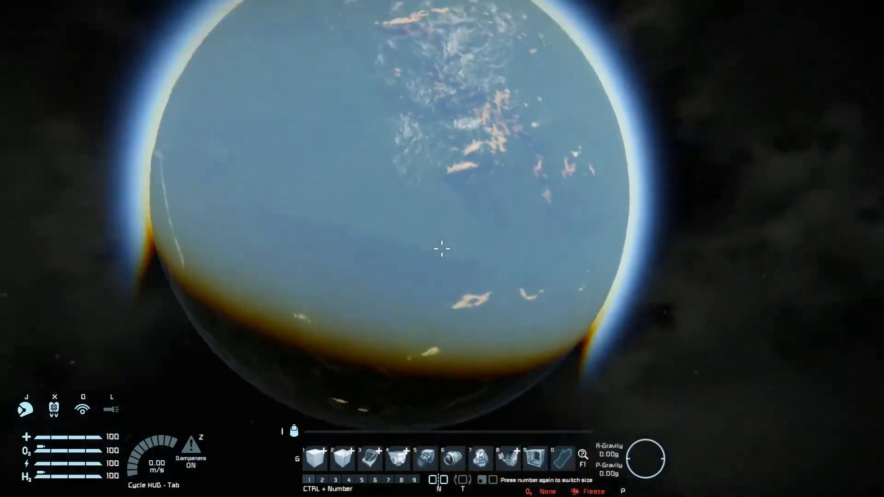
key(w)
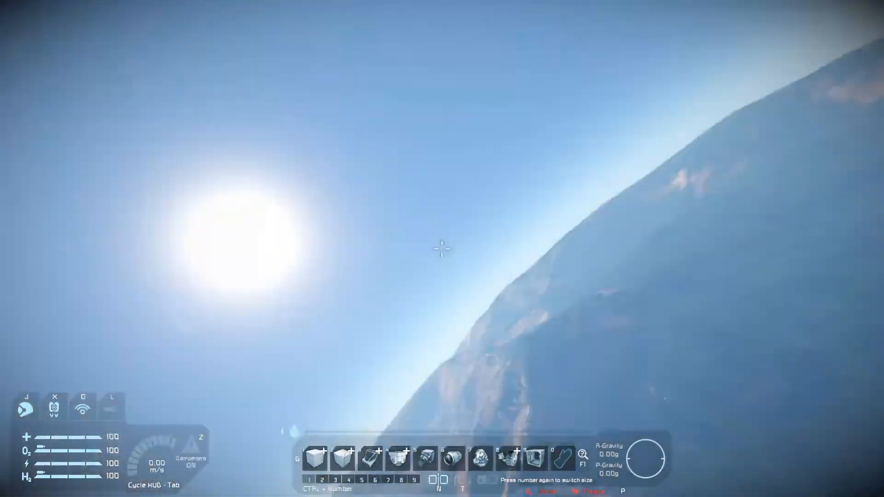
key(w)
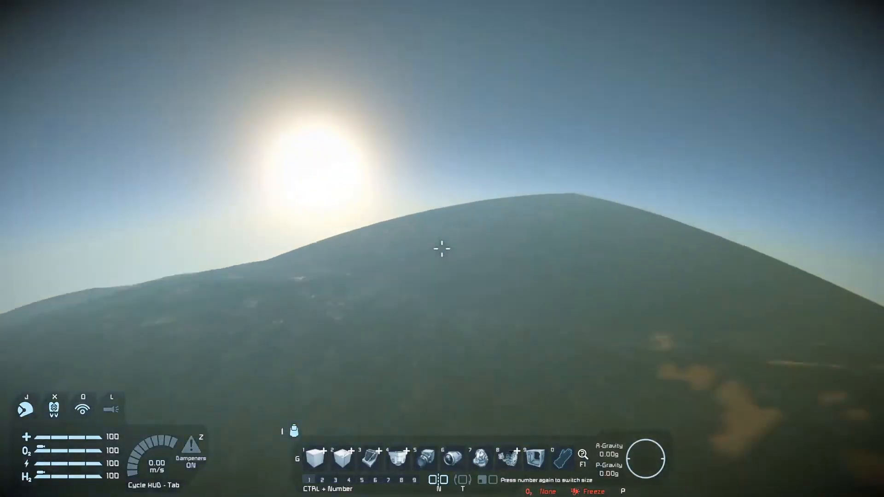
key(w)
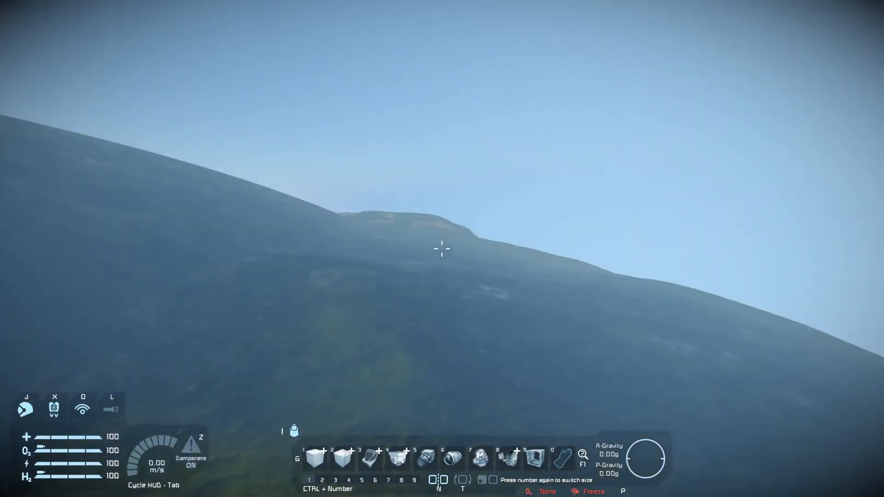
drag(681, 286, 830, 290)
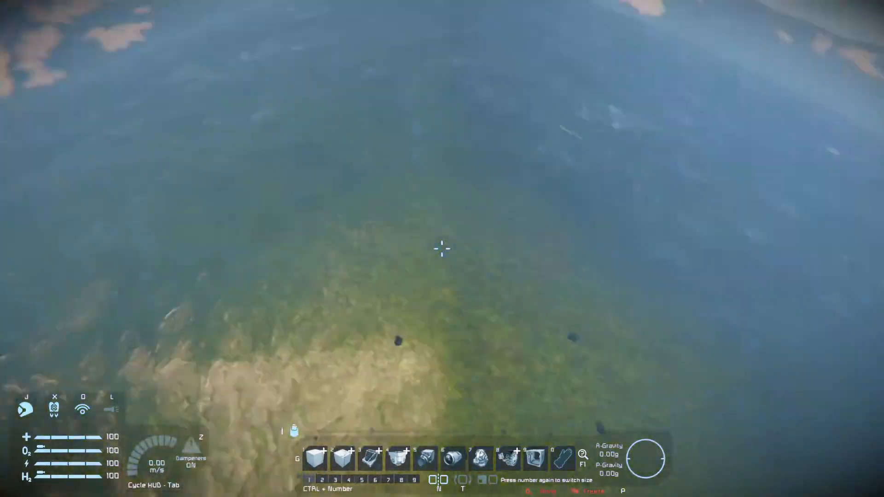
key(w)
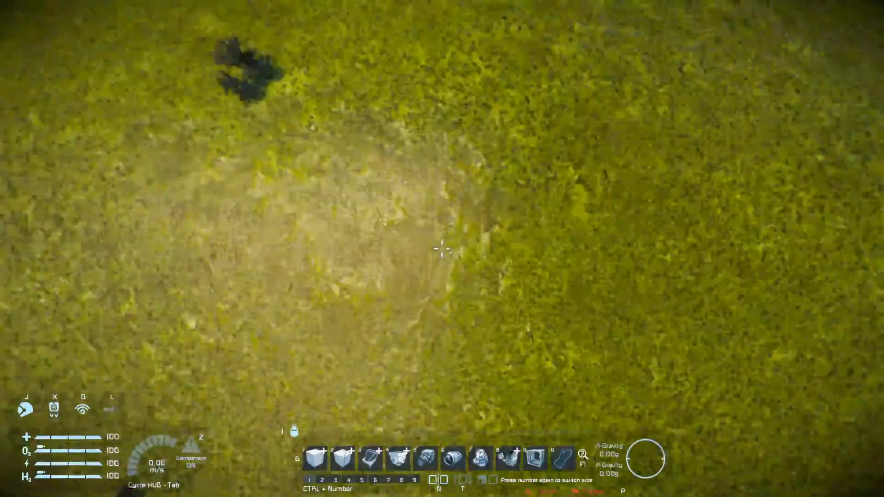
key(s)
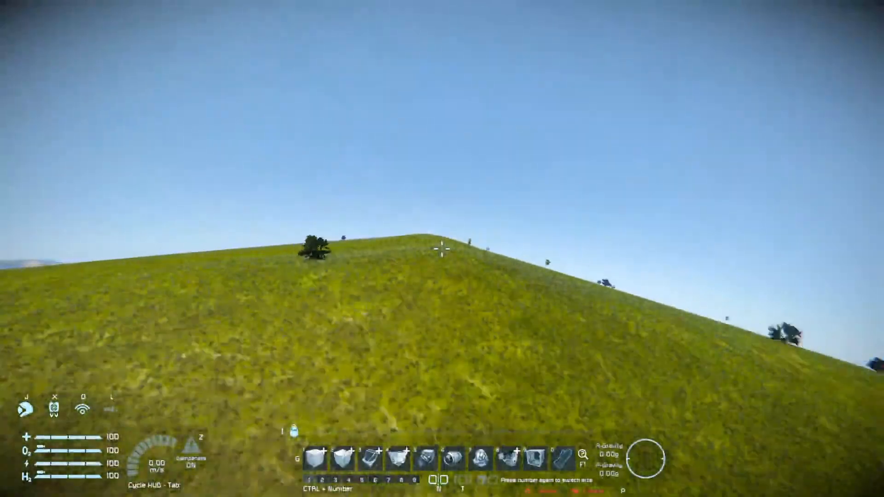
key(s)
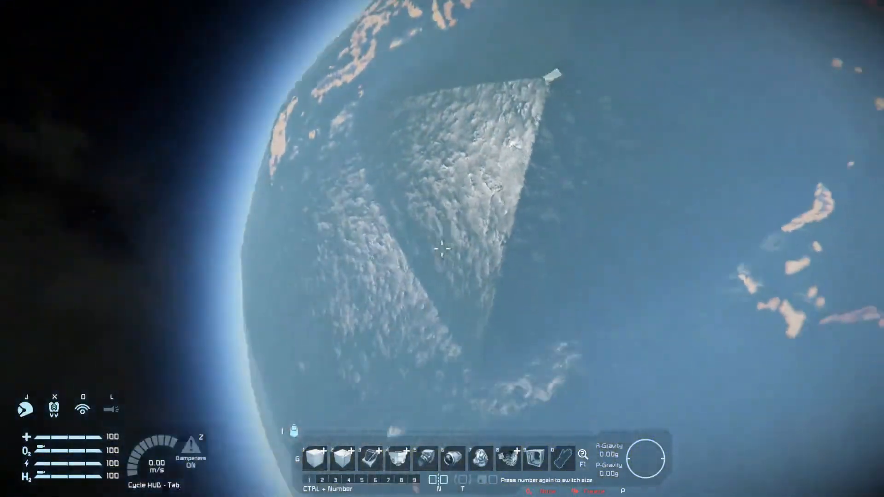
key(s)
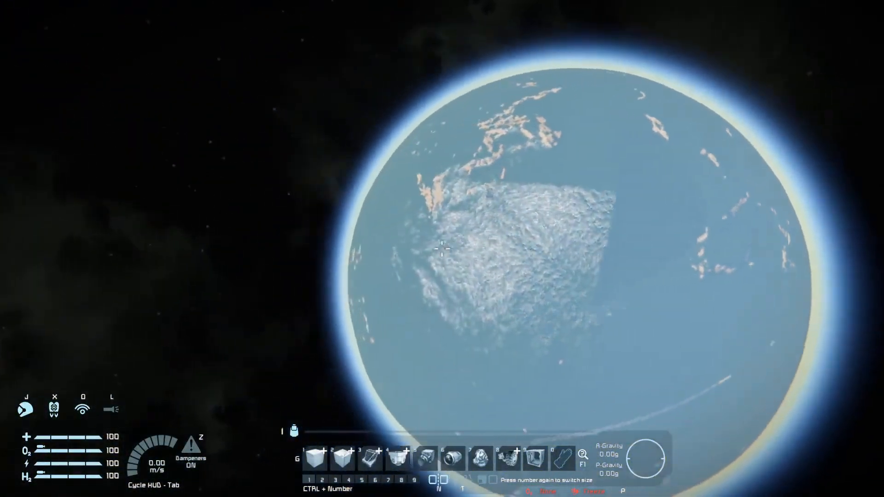
Step: Examine the sandy mountain terrain up close, and inspect the whole planet and the seams between its faces from space
key(w)
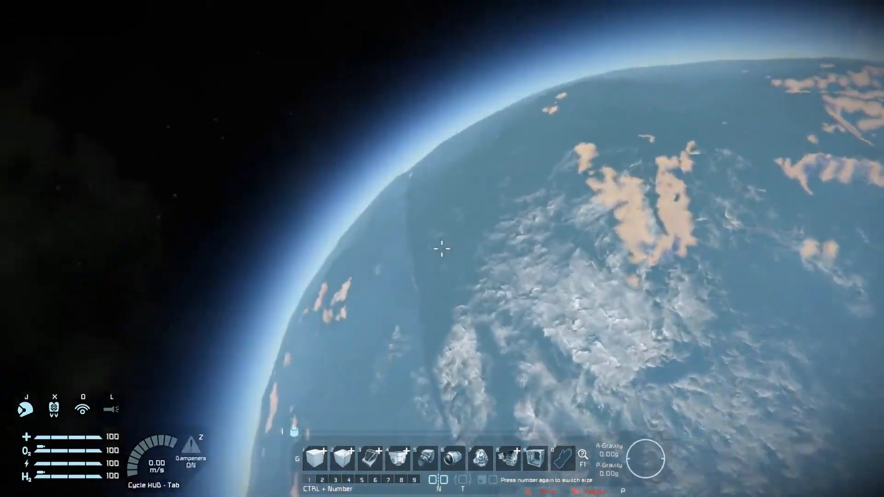
key(w)
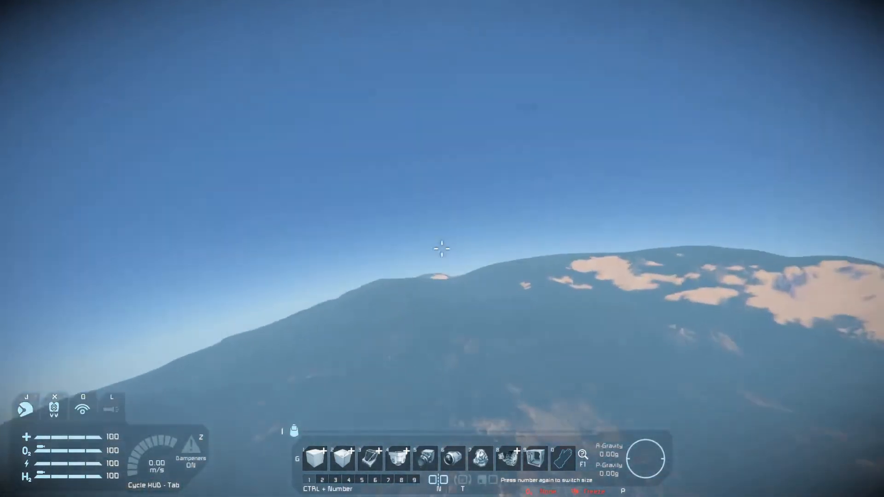
key(w)
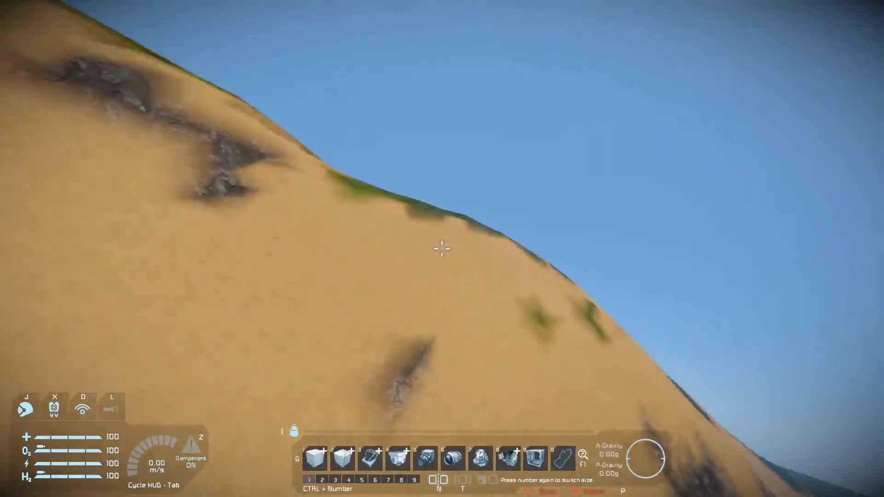
key(s)
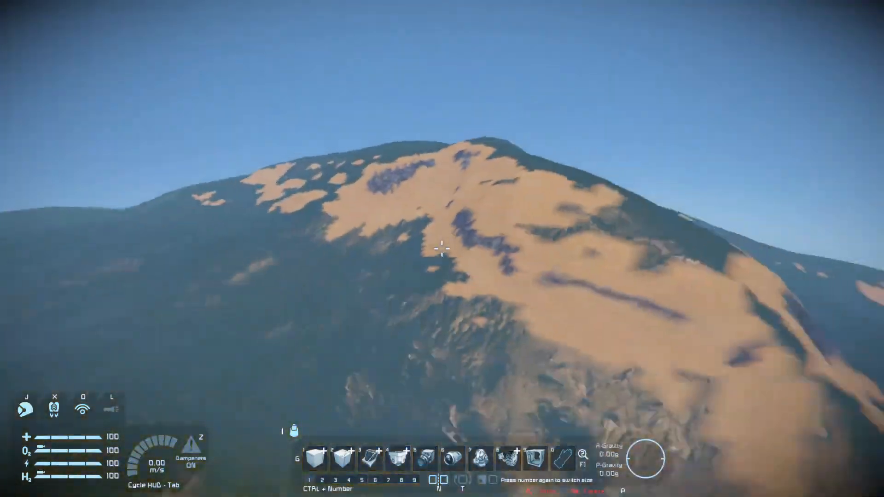
key(s)
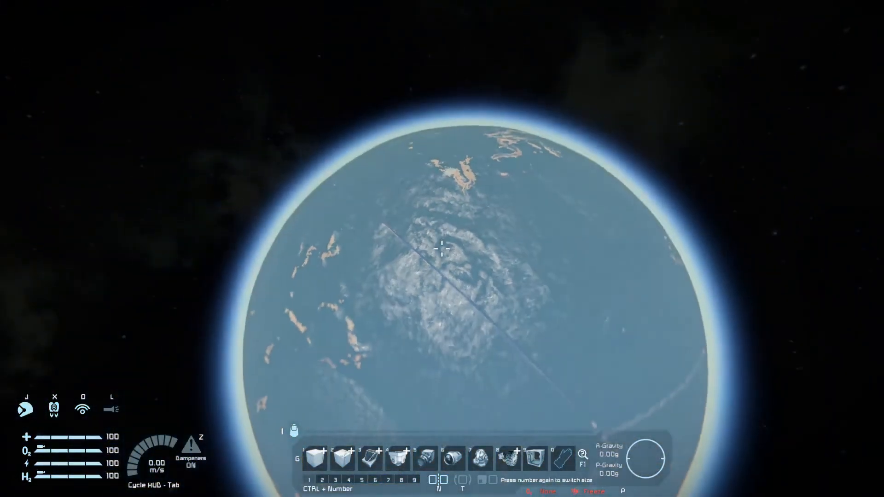
key(s)
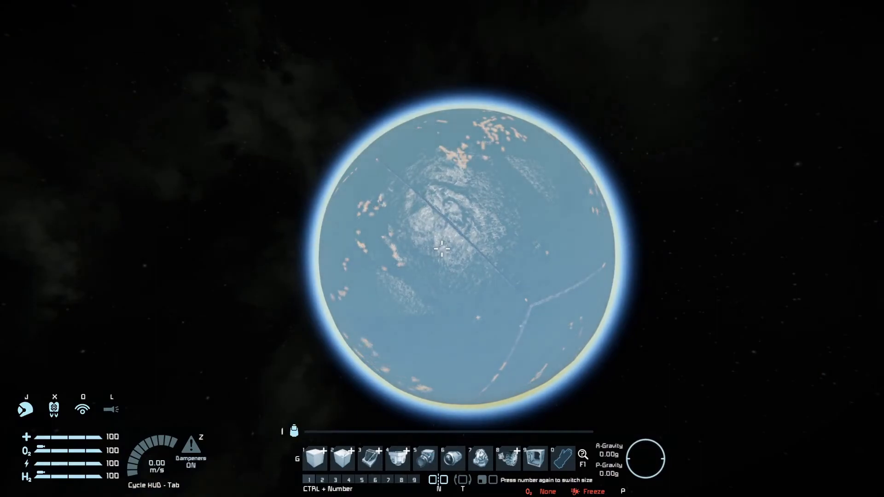
key(d)
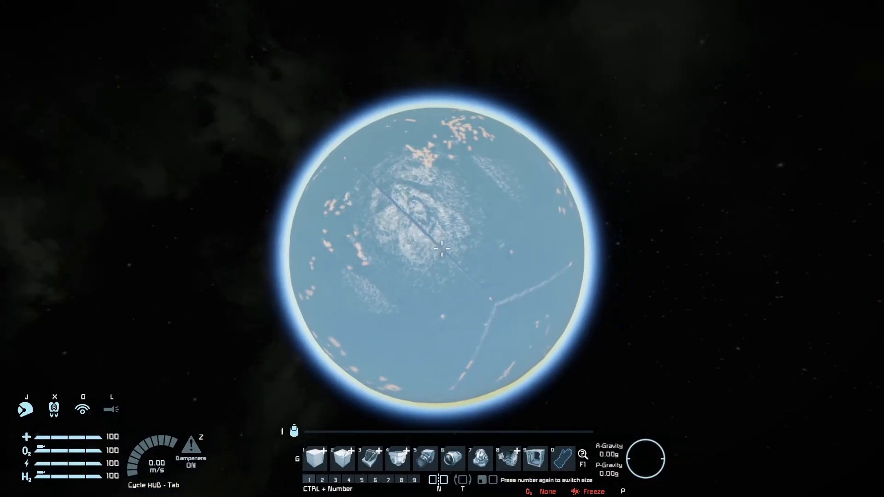
key(e)
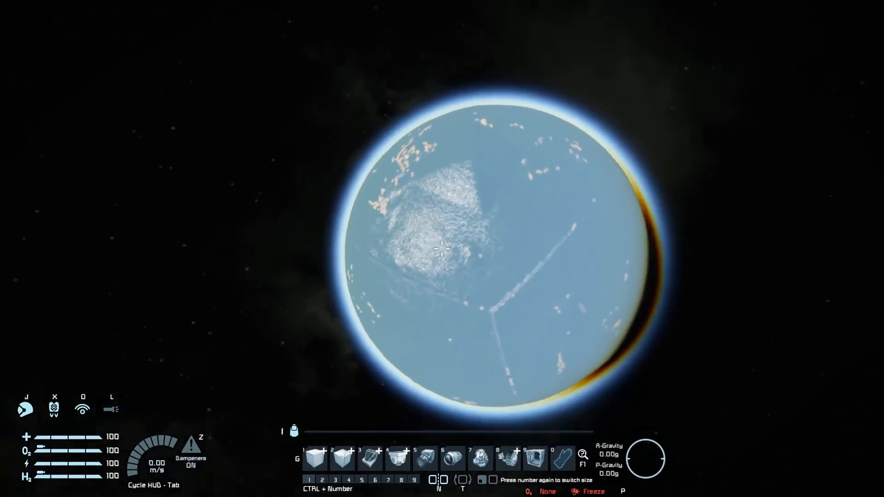
key(e)
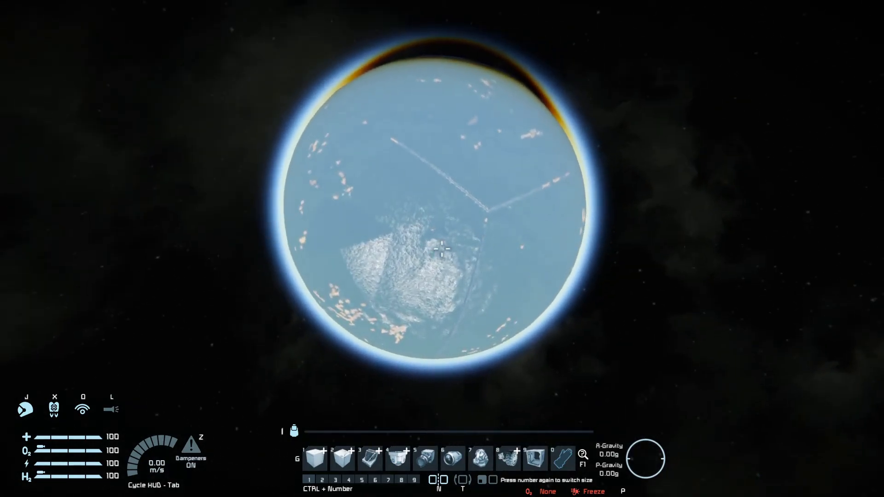
key(space)
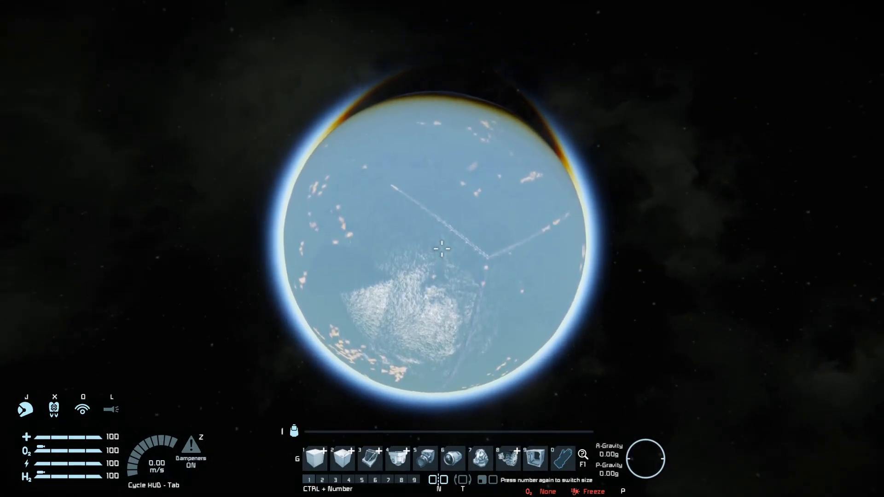
Step: Shift the viewpoint in orbit to examine the whole planet and the seams between its faces
key(space)
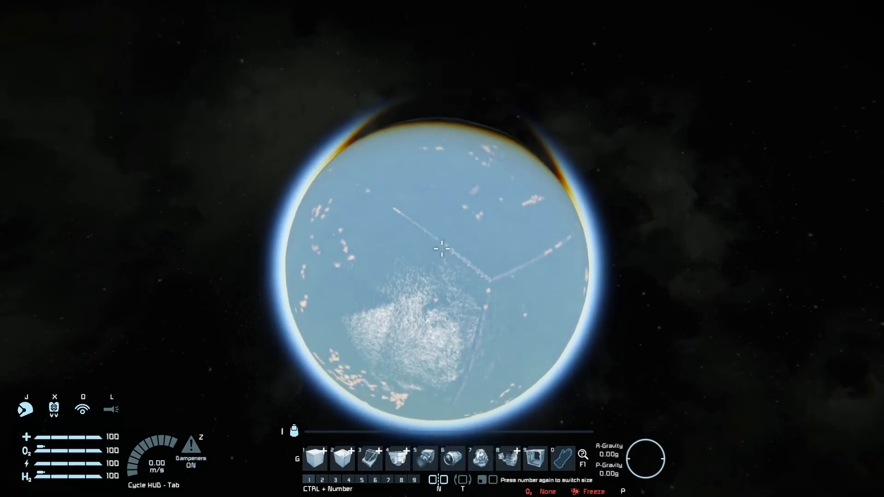
key(c)
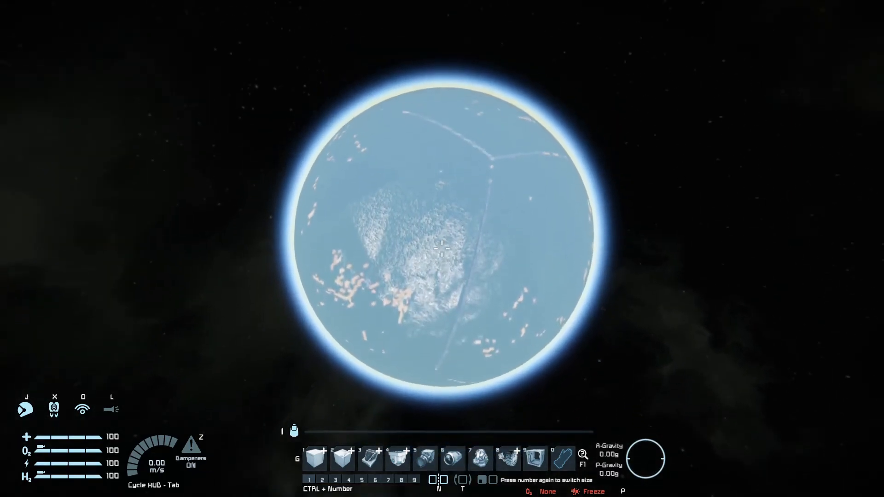
key(space)
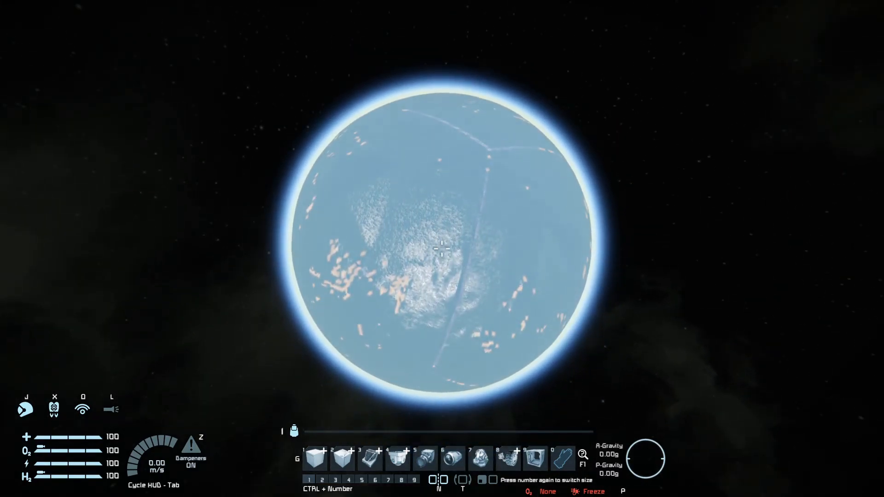
Step: Fly down to the planet's grassland and land on a hillside near the sandy mountain
key(w)
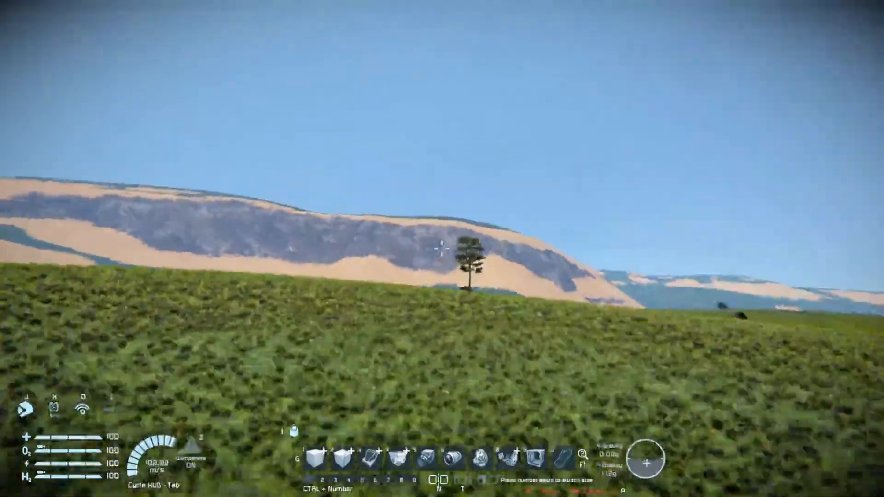
key(x)
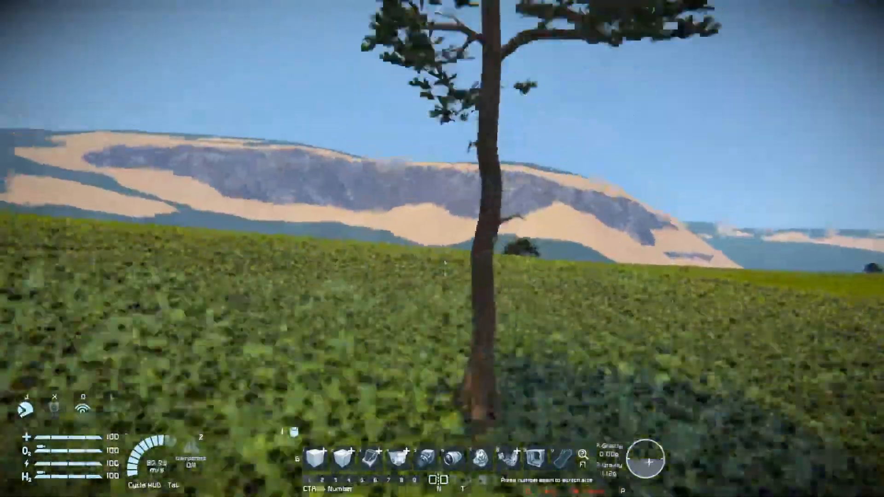
key(x)
key(z)
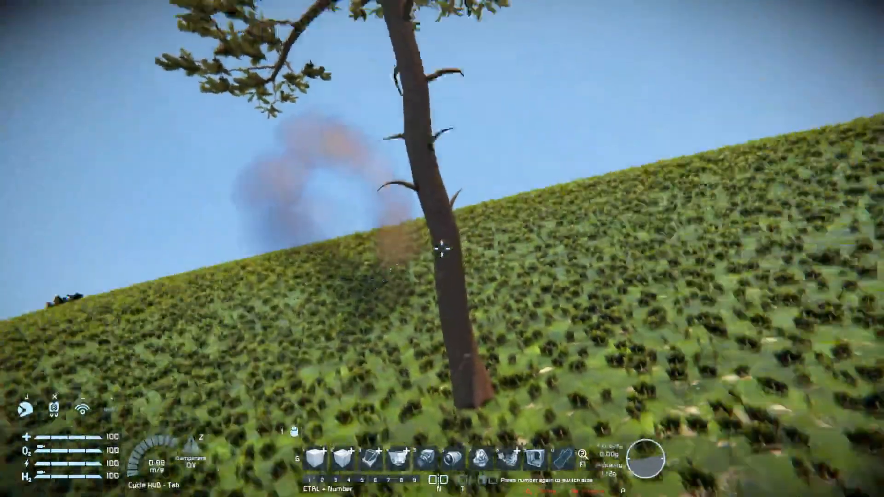
key(w)
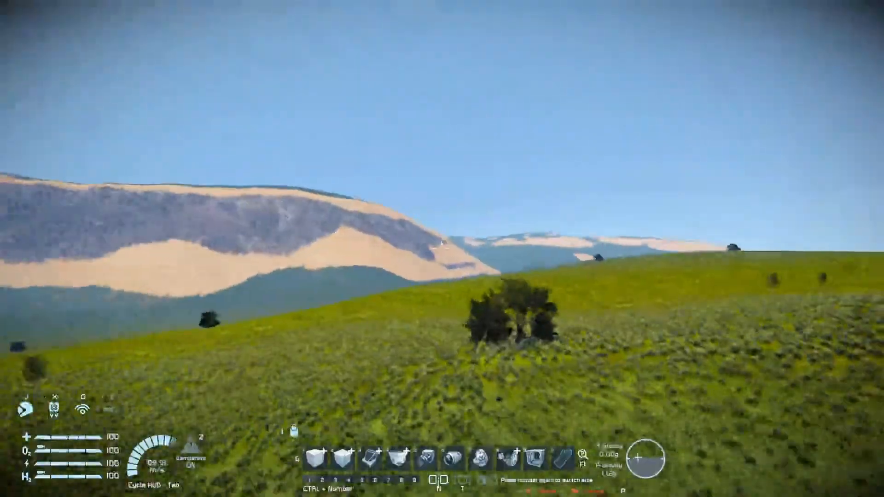
key(x)
key(x)
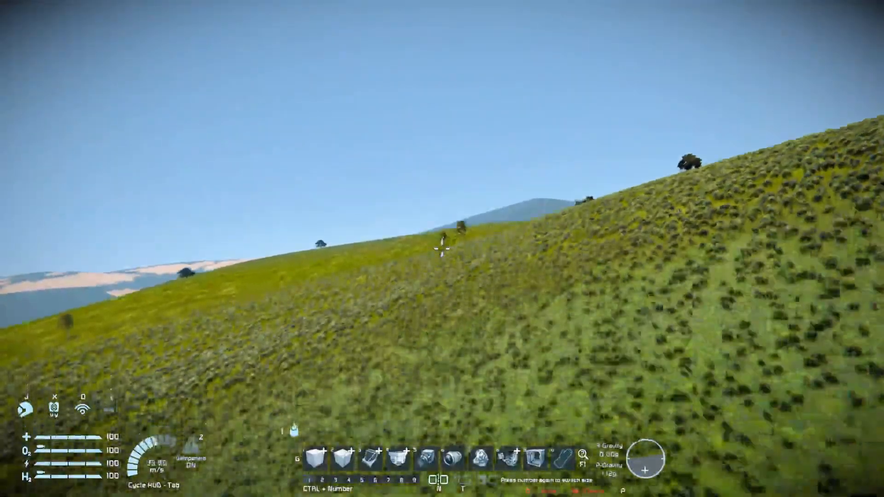
Step: Bring up the Spike folder to review the planet's face images, close it and return to the game
key(super)
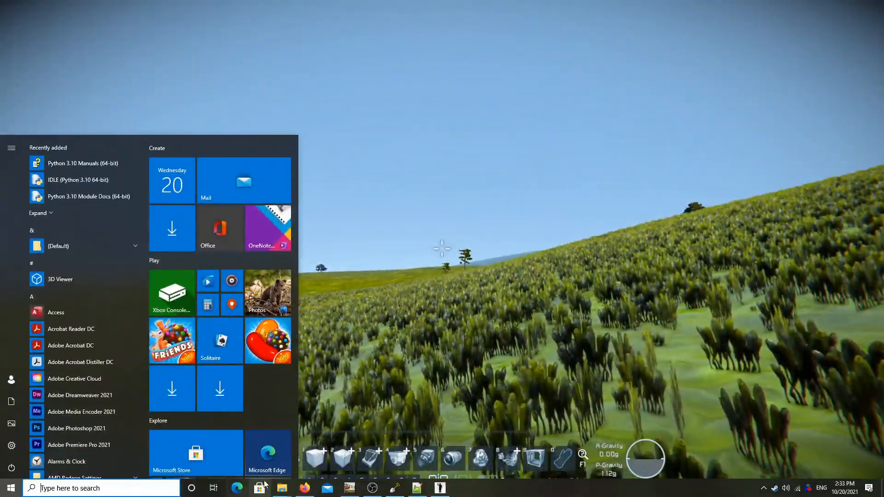
mouse_move(275, 488)
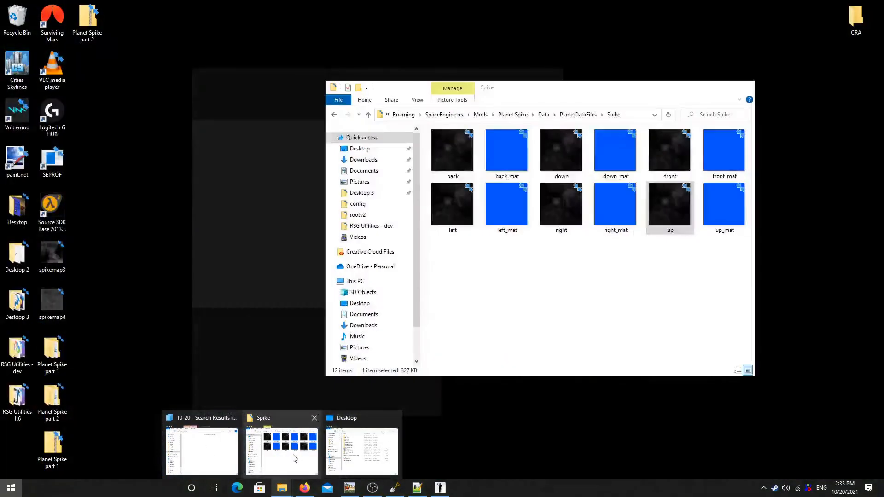
click(282, 449)
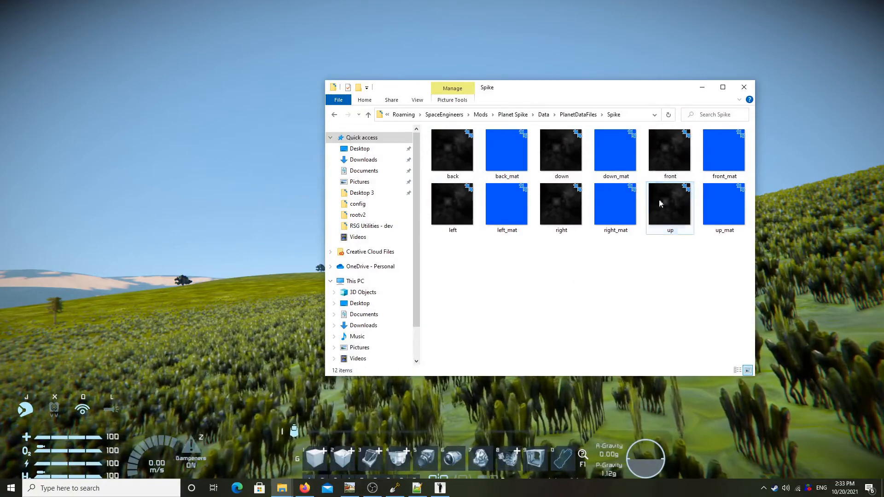
click(744, 88)
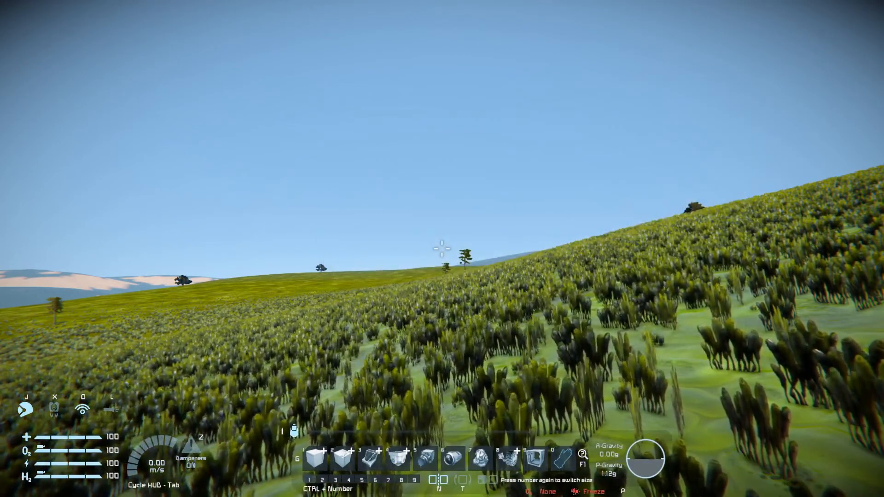
Step: View the astronaut from the front in third person, assign the Thumb-Up emote to toolbar slot 4, and play it with the HUD hidden
key(v)
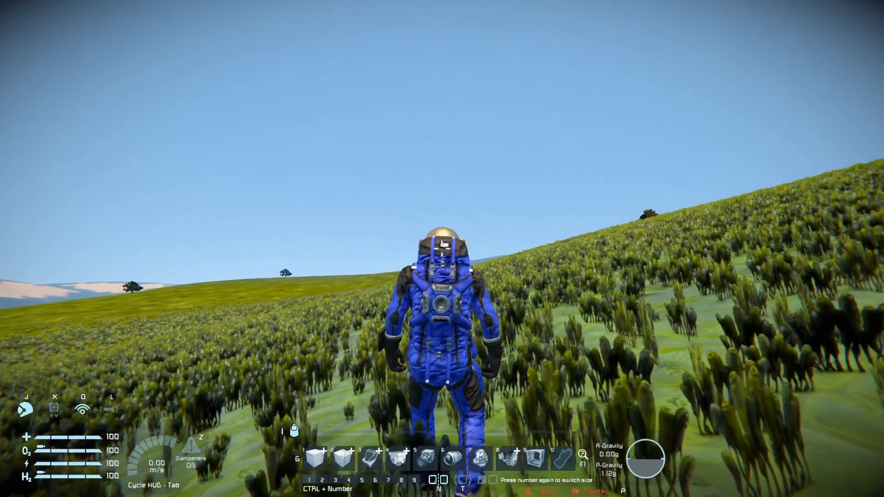
key(alt)
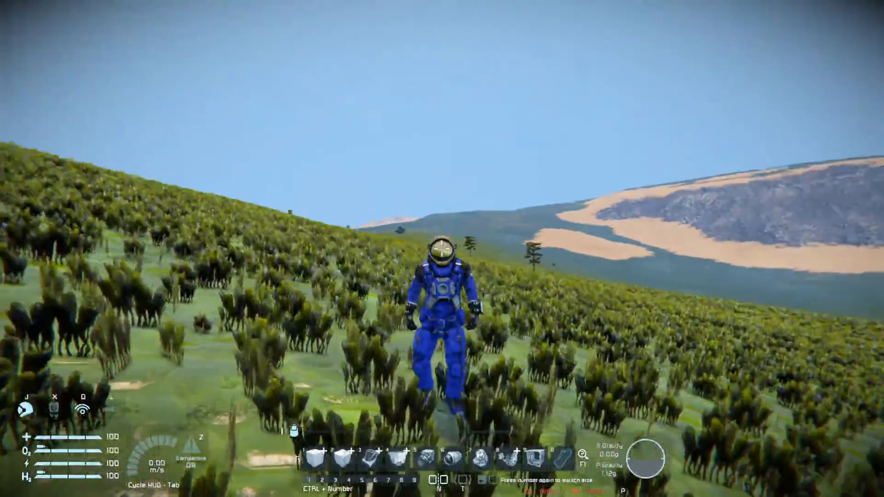
key(g)
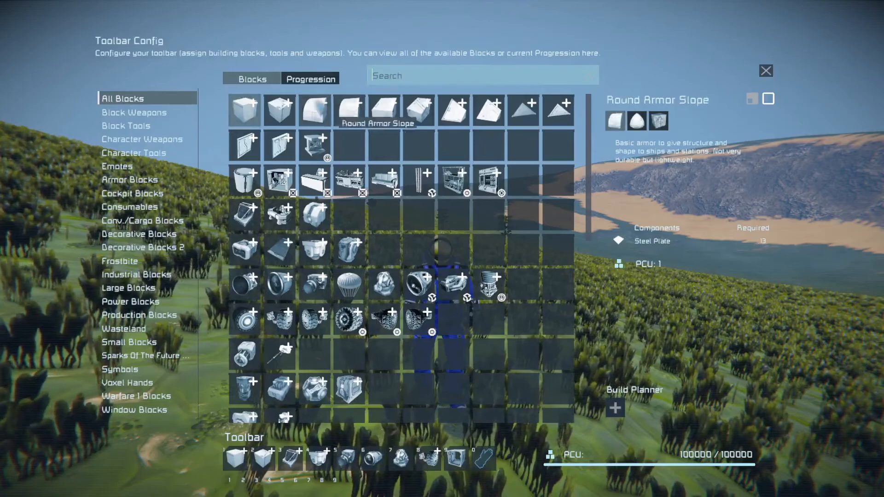
click(134, 167)
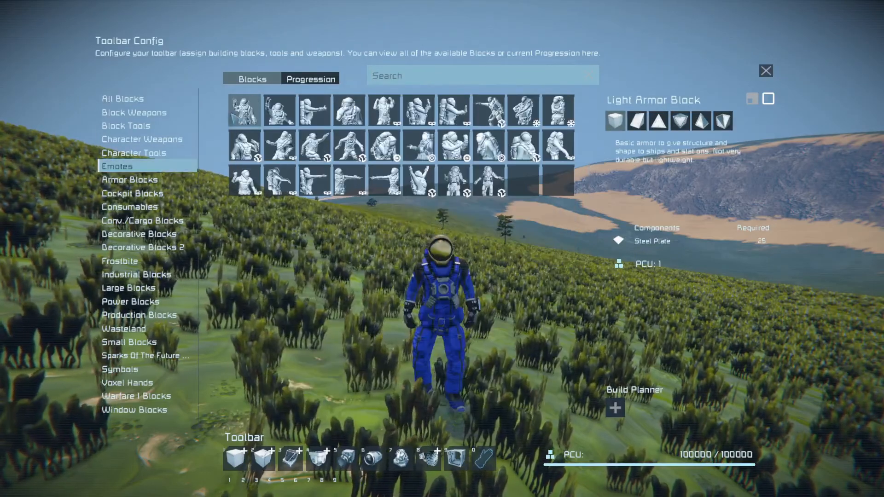
drag(314, 110, 298, 379)
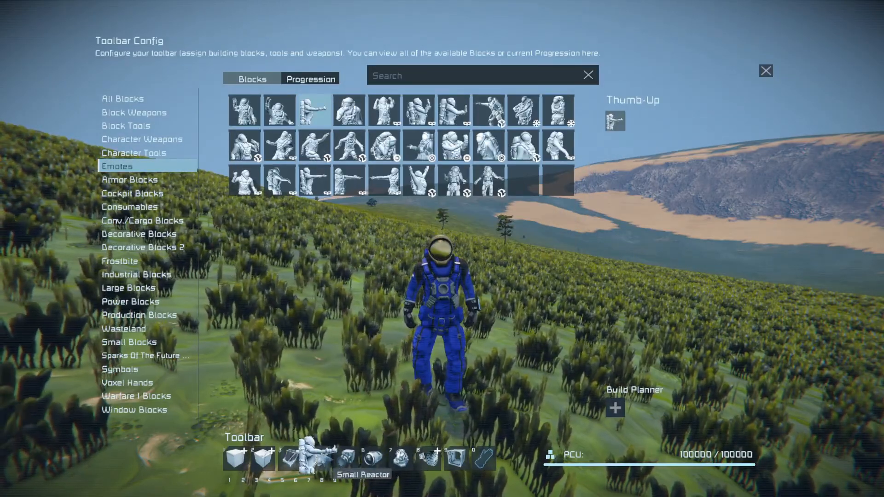
drag(323, 457, 322, 456)
key(Escape)
key(4)
key(Tab)
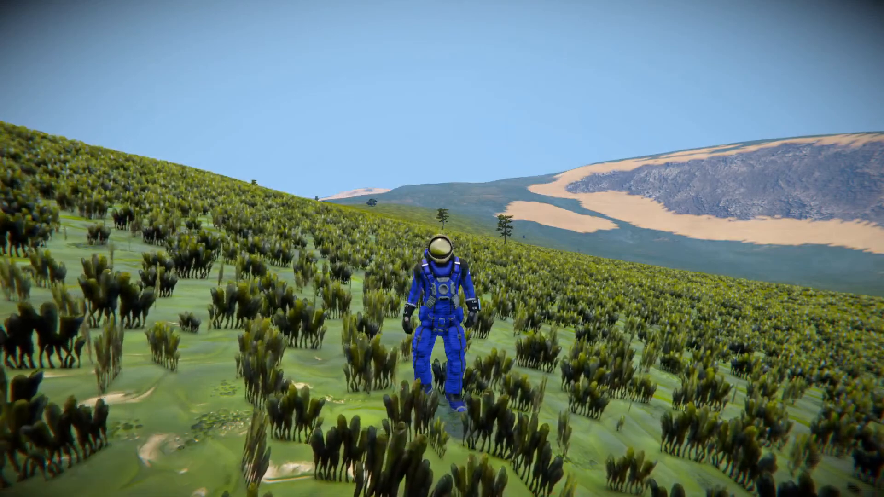